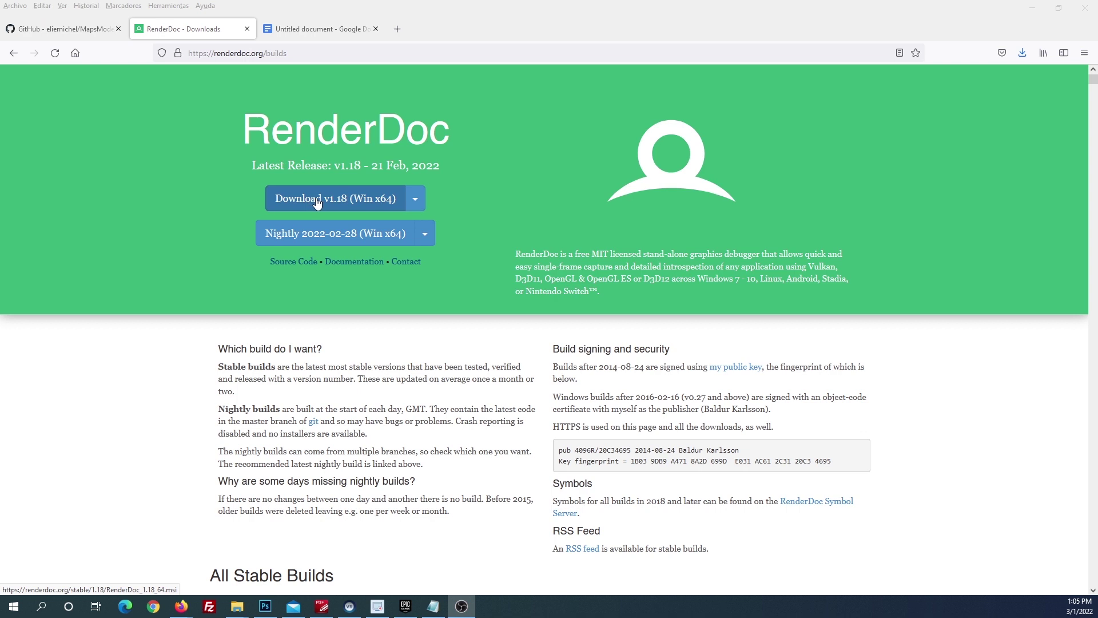
- List RenderDoc's all stable builds, then start and cancel the v1.13 64-bit installer download
left_click(416, 200)
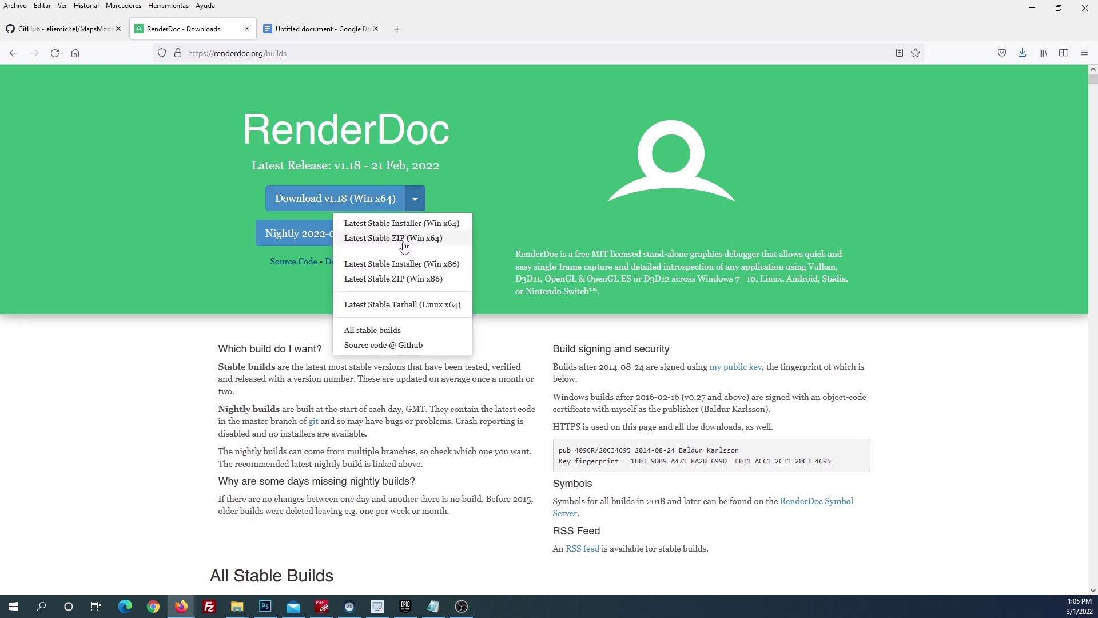
left_click(384, 334)
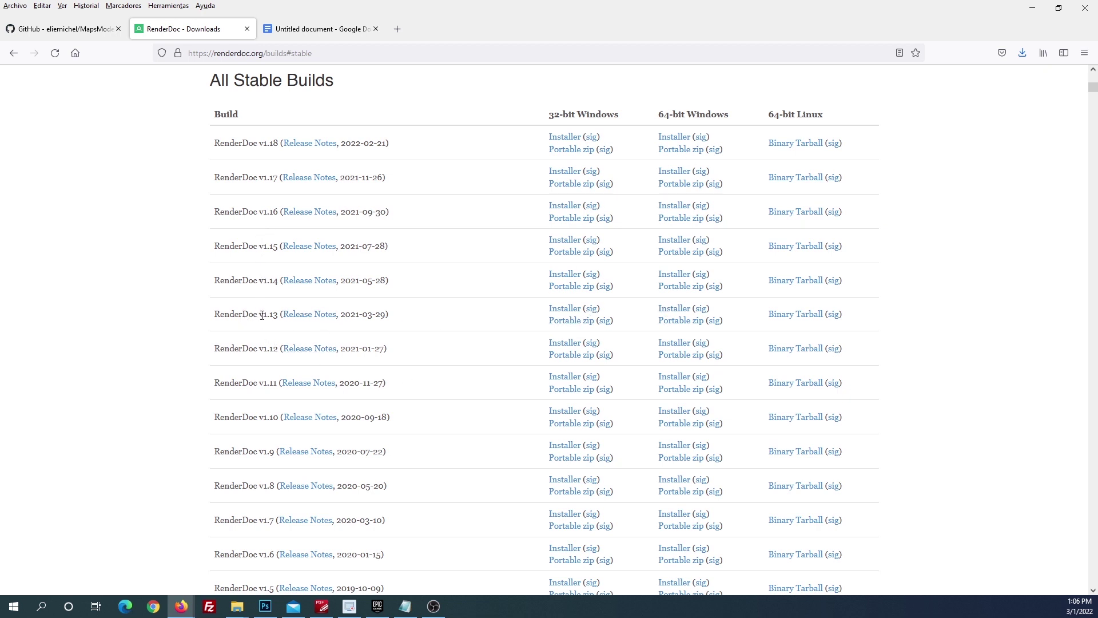
left_click(675, 312)
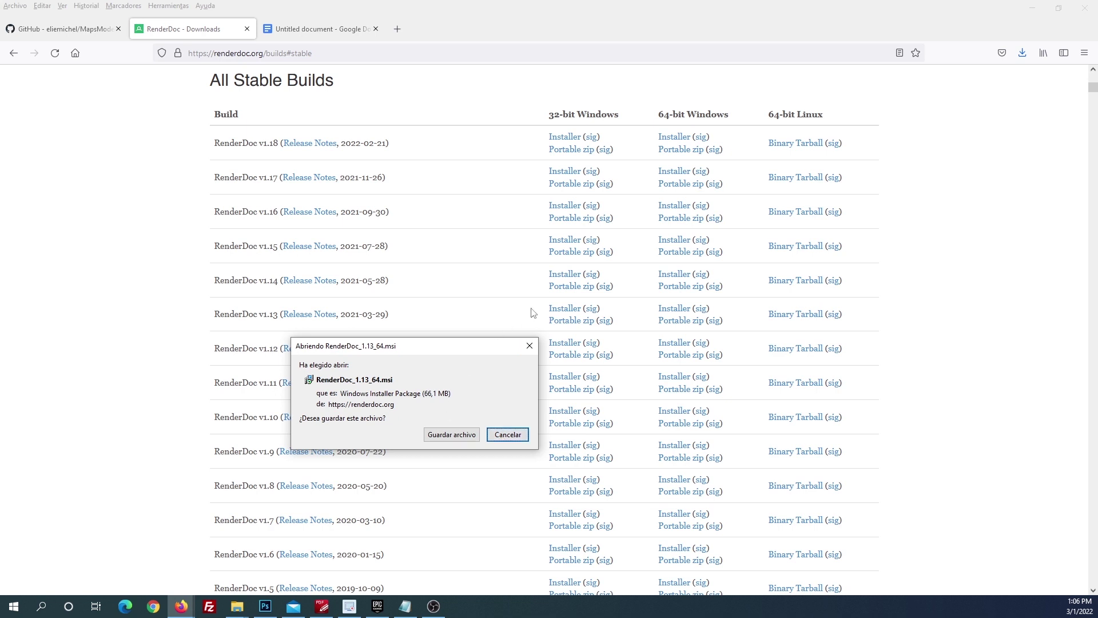
left_click(506, 436)
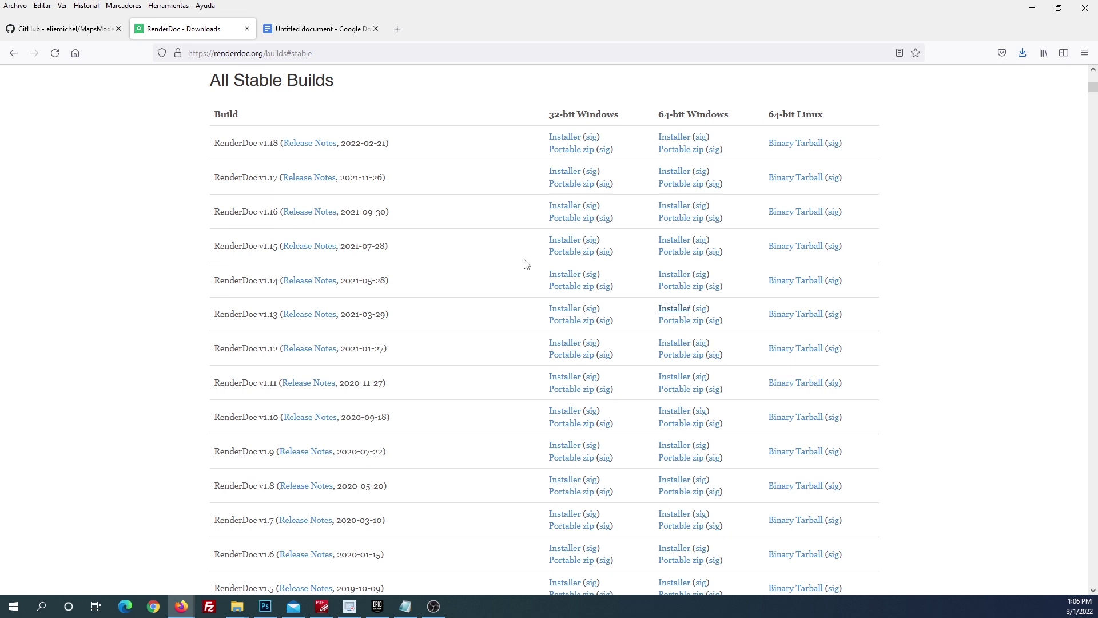
- Launch RenderDoc v1.13 via Start search 're', position its window, and open File > Inject into Process
left_click(12, 610)
type("re")
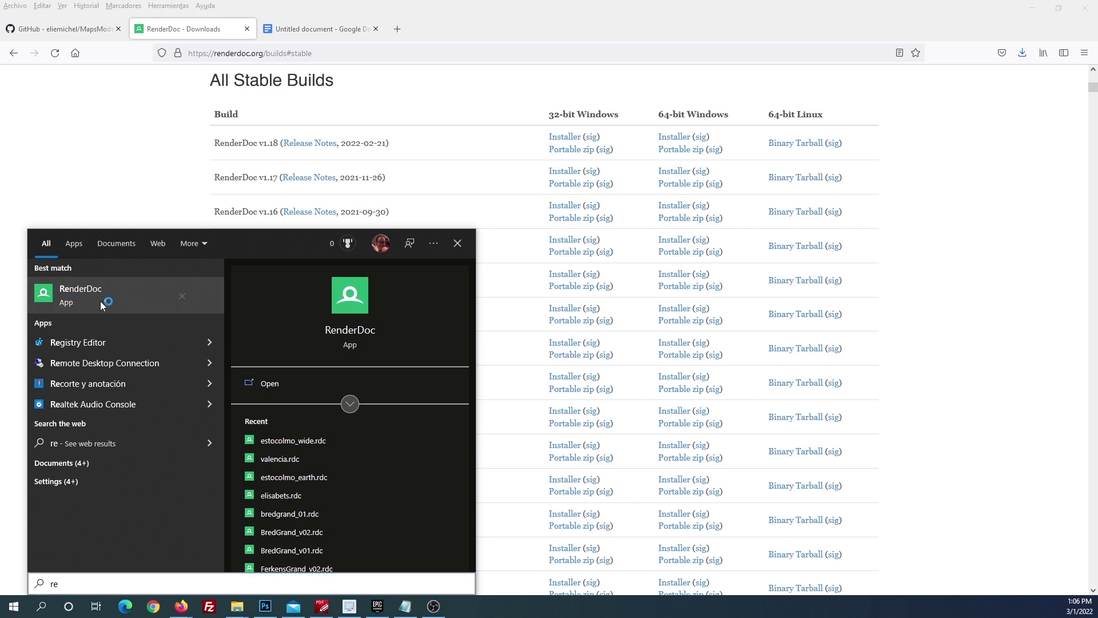
left_click(100, 301)
mouse_move(483, 115)
left_mouse_down()
mouse_move(498, 72)
mouse_move(522, 87)
left_mouse_up()
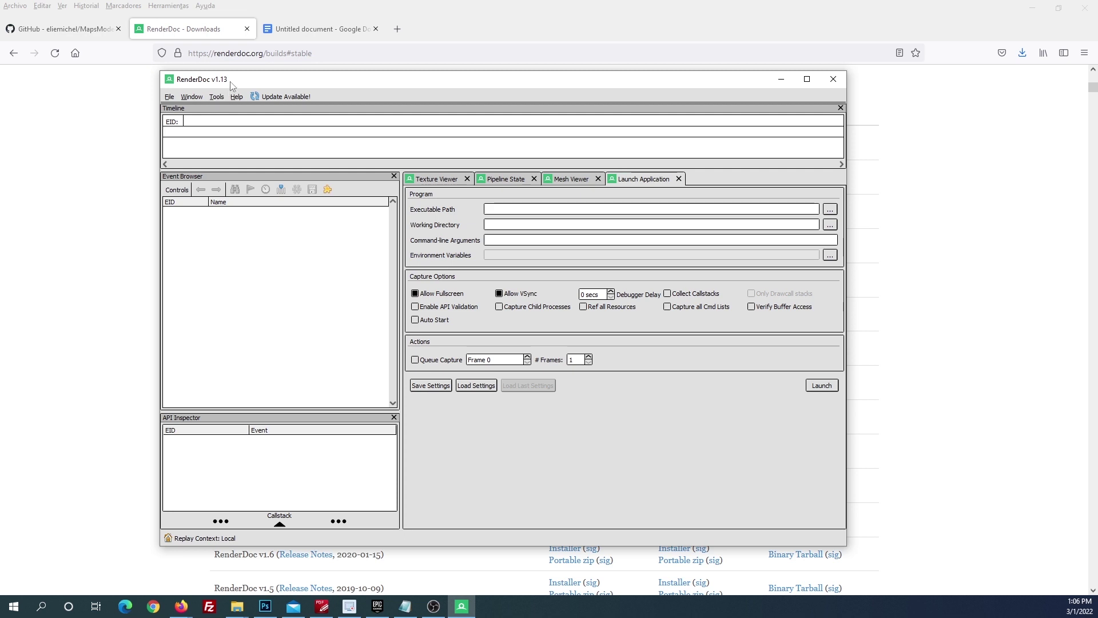
left_click_drag(237, 81, 216, 72)
left_click(149, 89)
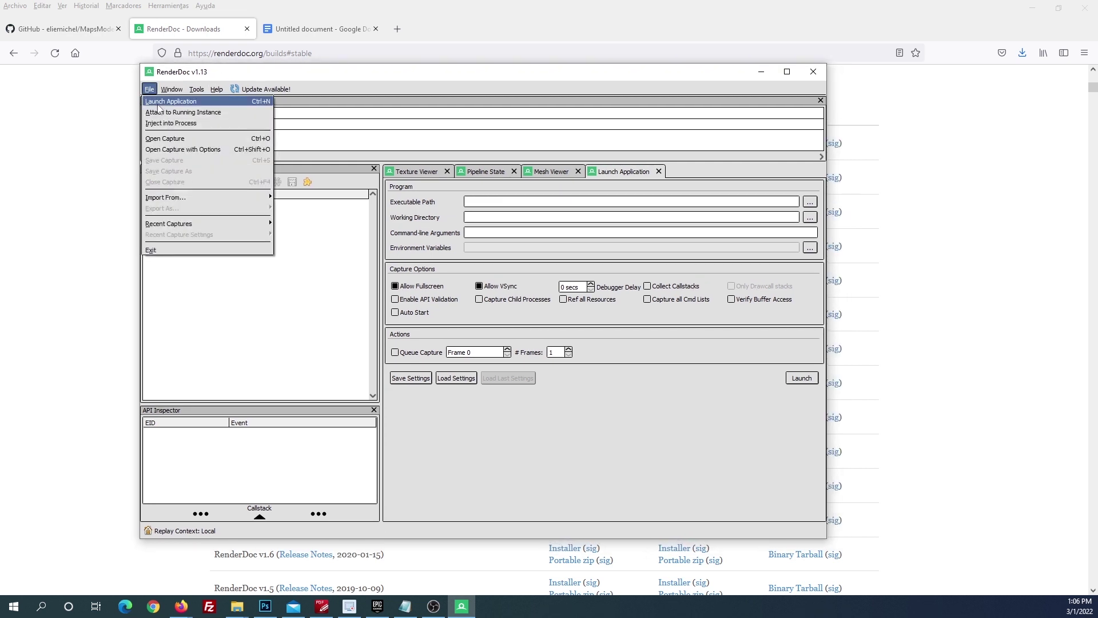
left_click(170, 124)
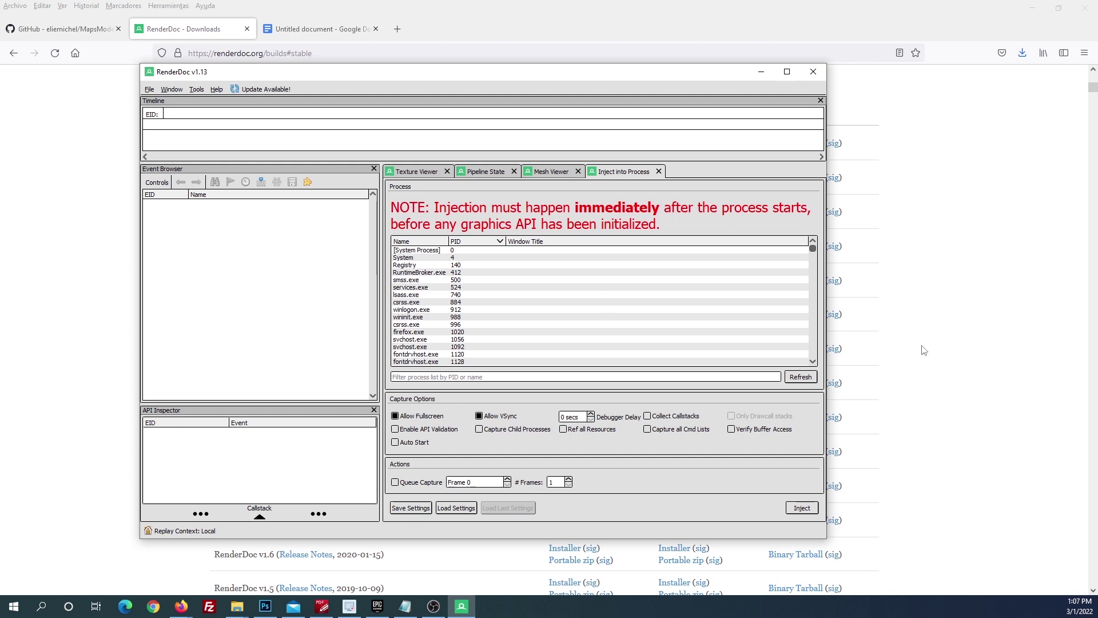
- Copy the RENDERDOC_HOOK_EGL=0 Chrome launch command from the Google Docs note, then return to Firefox
left_click(329, 31)
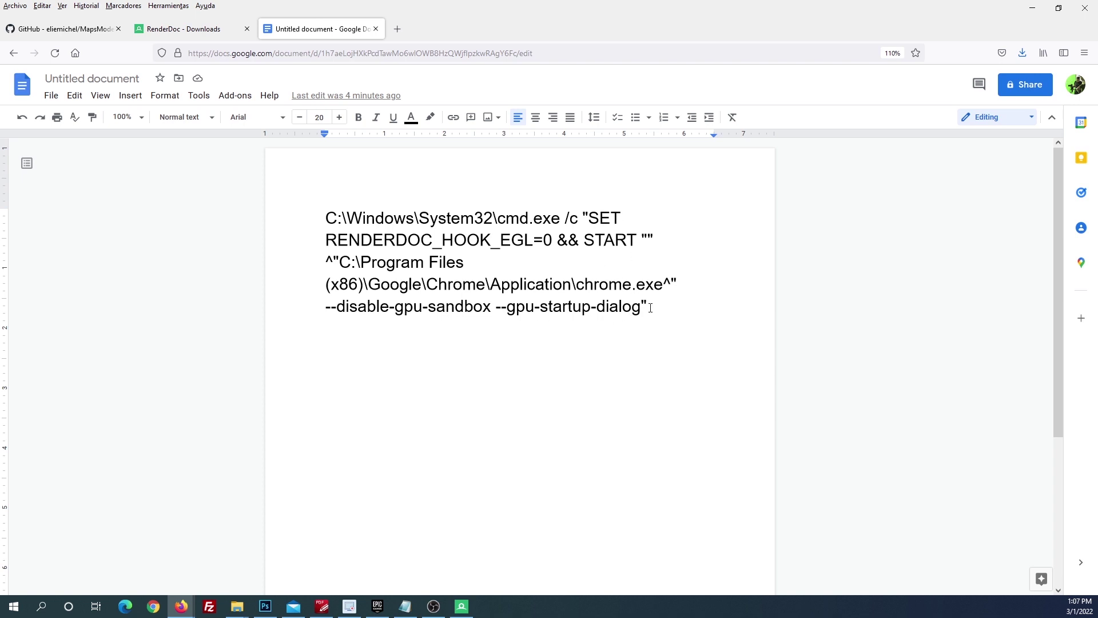
left_click_drag(650, 308, 330, 222)
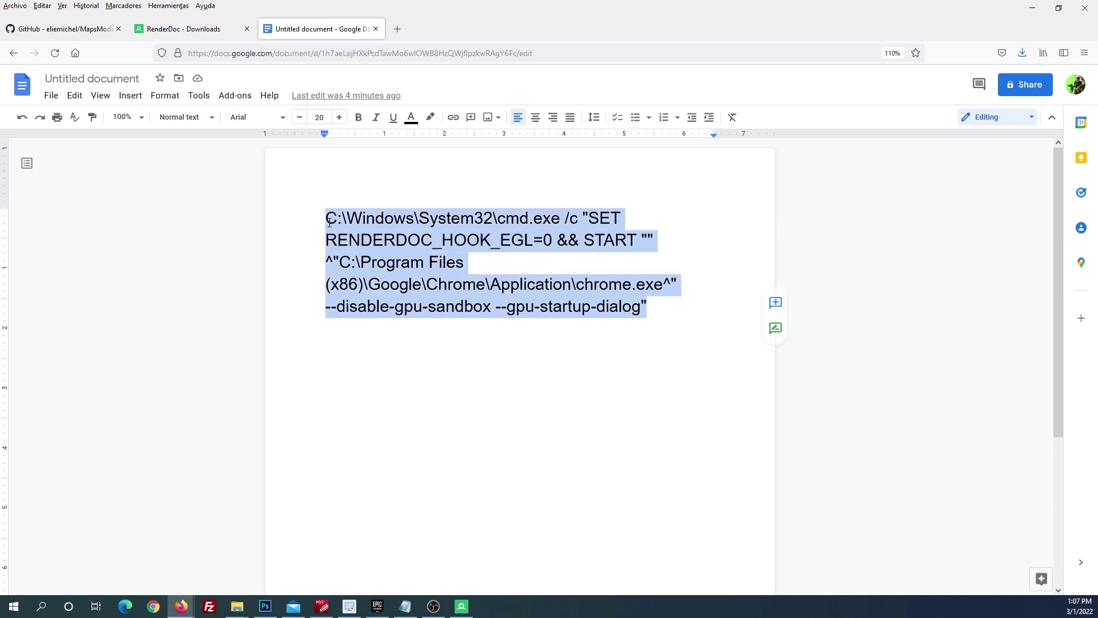
right_click(375, 219)
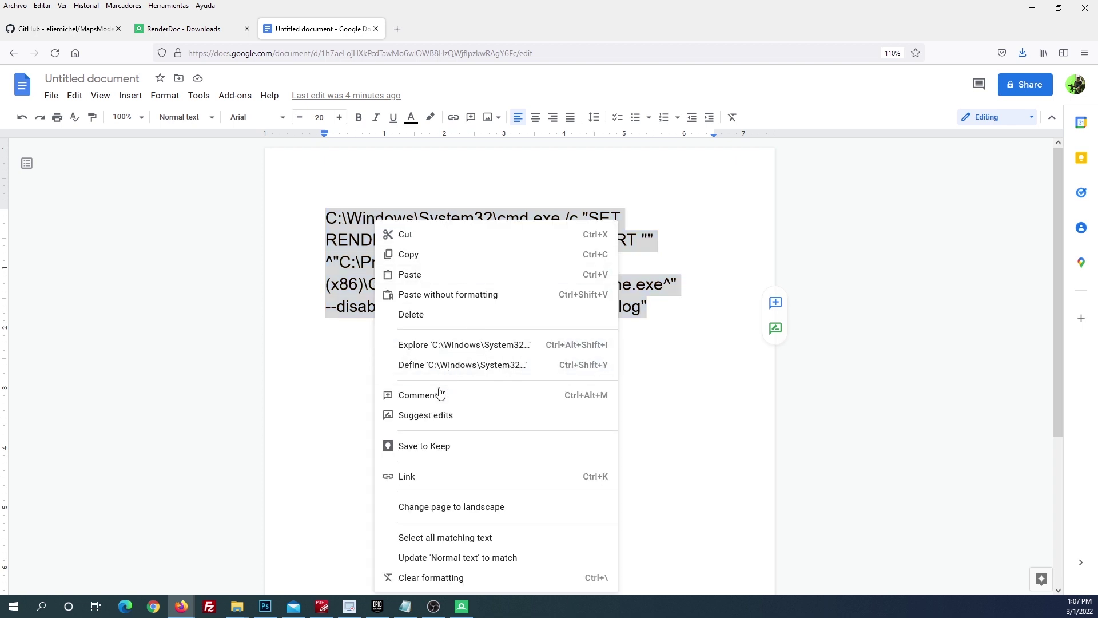
left_click(433, 254)
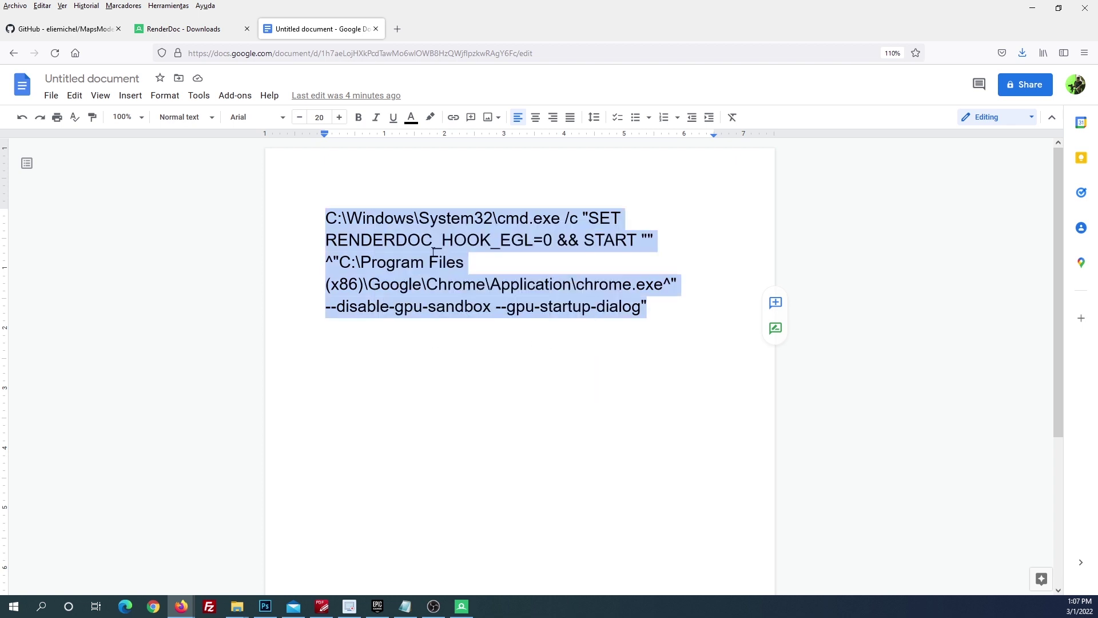
left_click(189, 30)
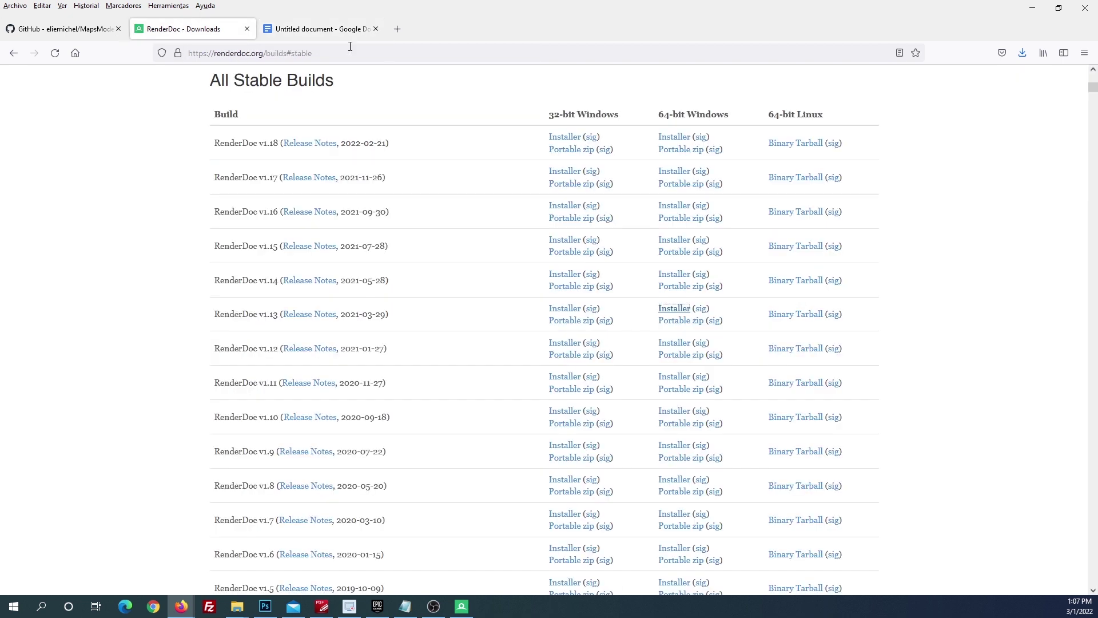
left_click(312, 32)
- Return to RenderDoc and reopen Inject into Process to refresh the process list
key("alt+Tab")
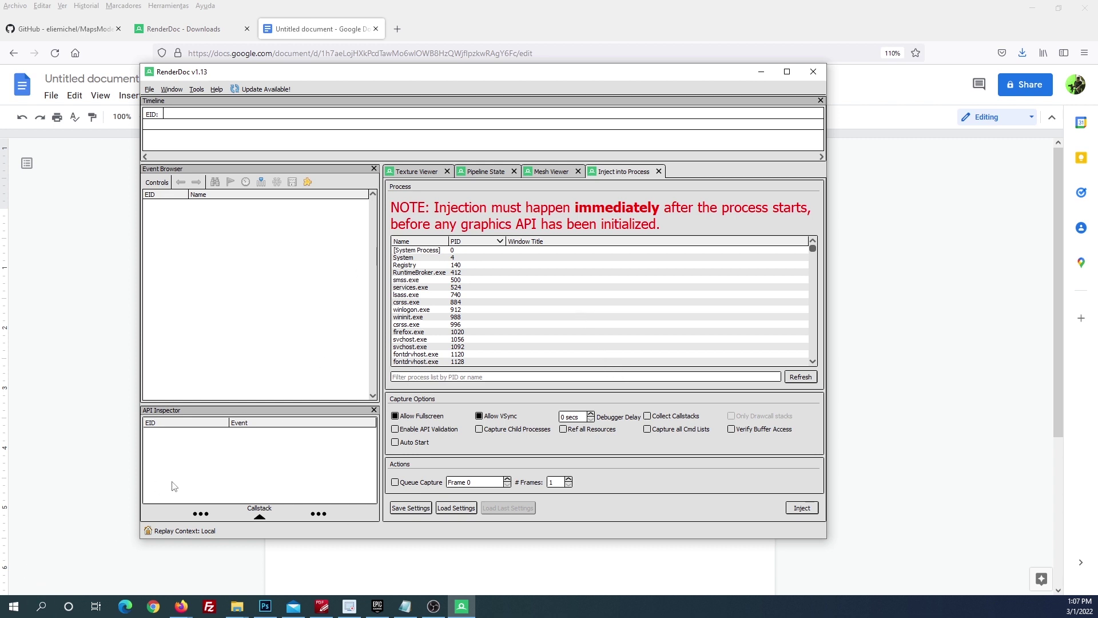
left_click(149, 89)
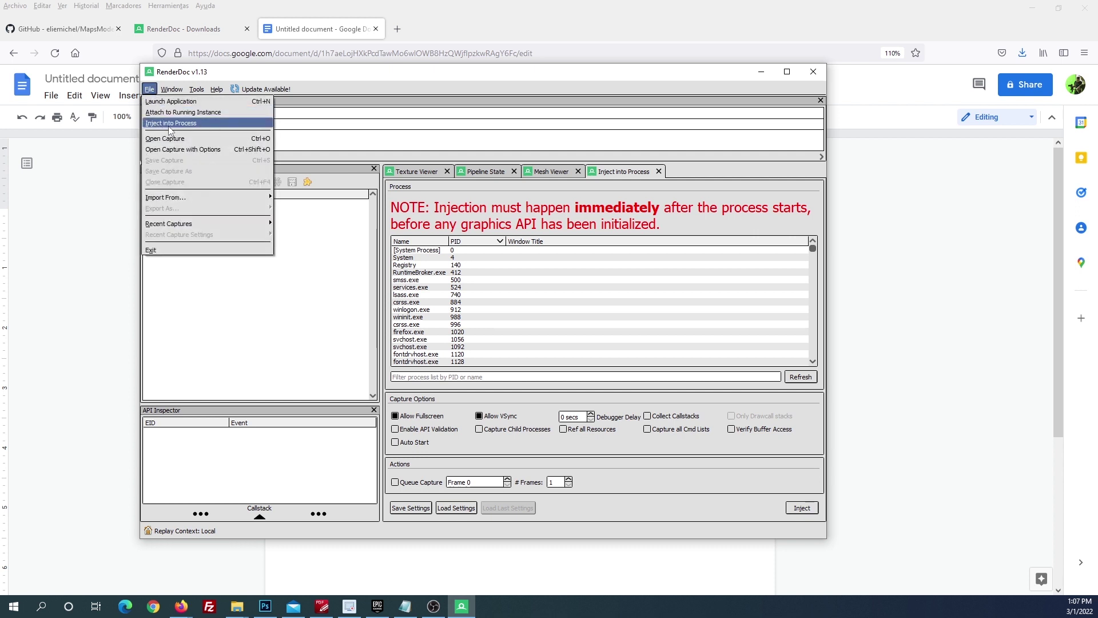
left_click(170, 124)
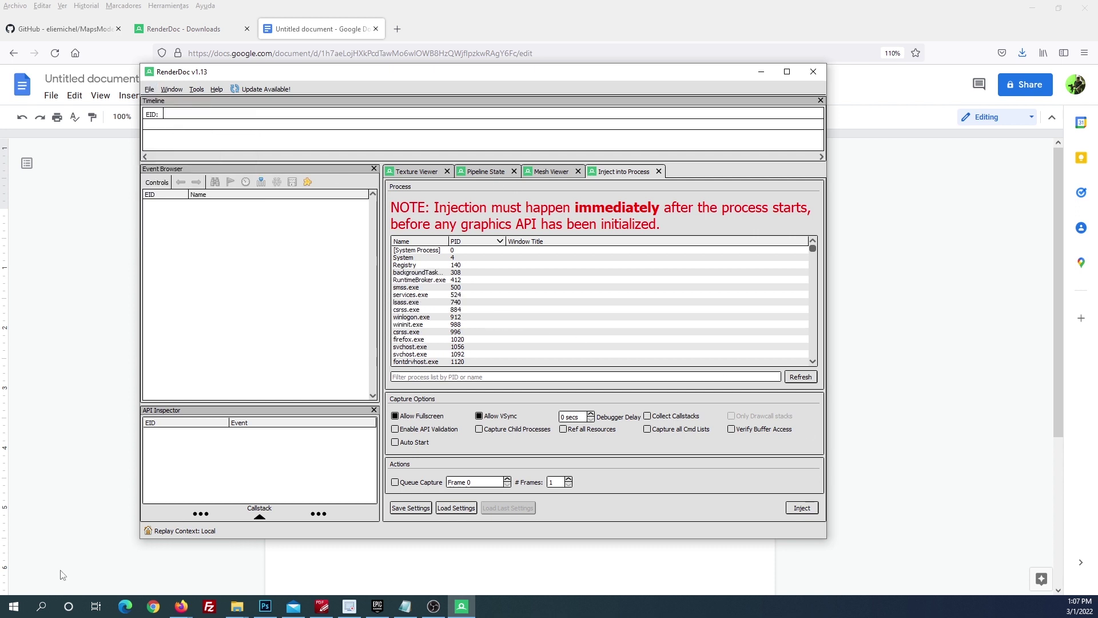
- Open Command Prompt via 'cmd', paste the Chrome launch command, and run it
left_click(24, 604)
type("cmd")
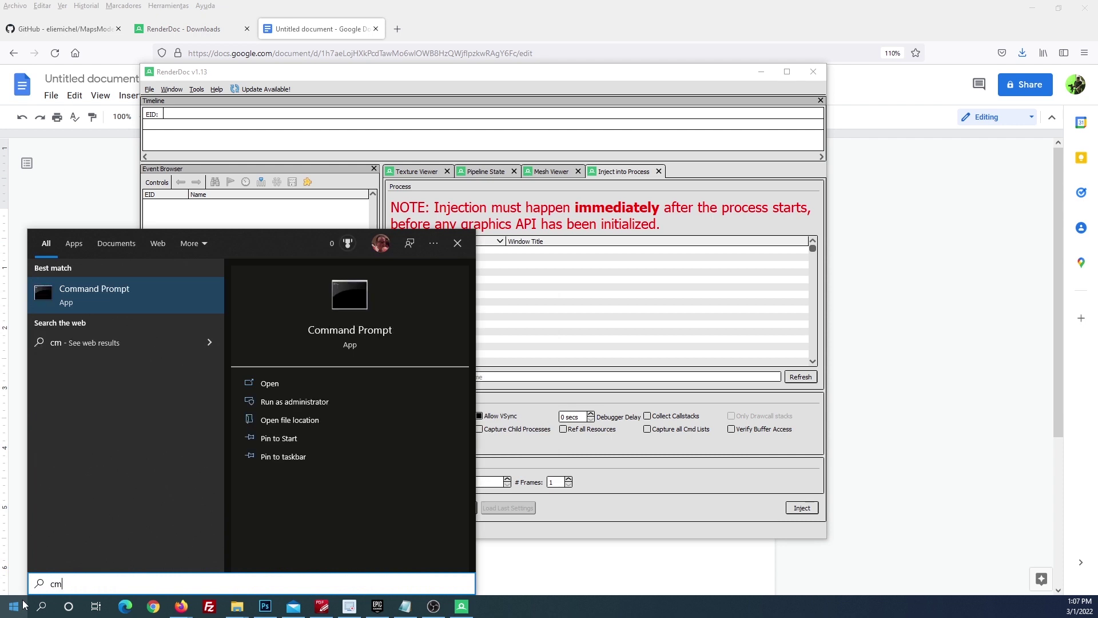
key("Return")
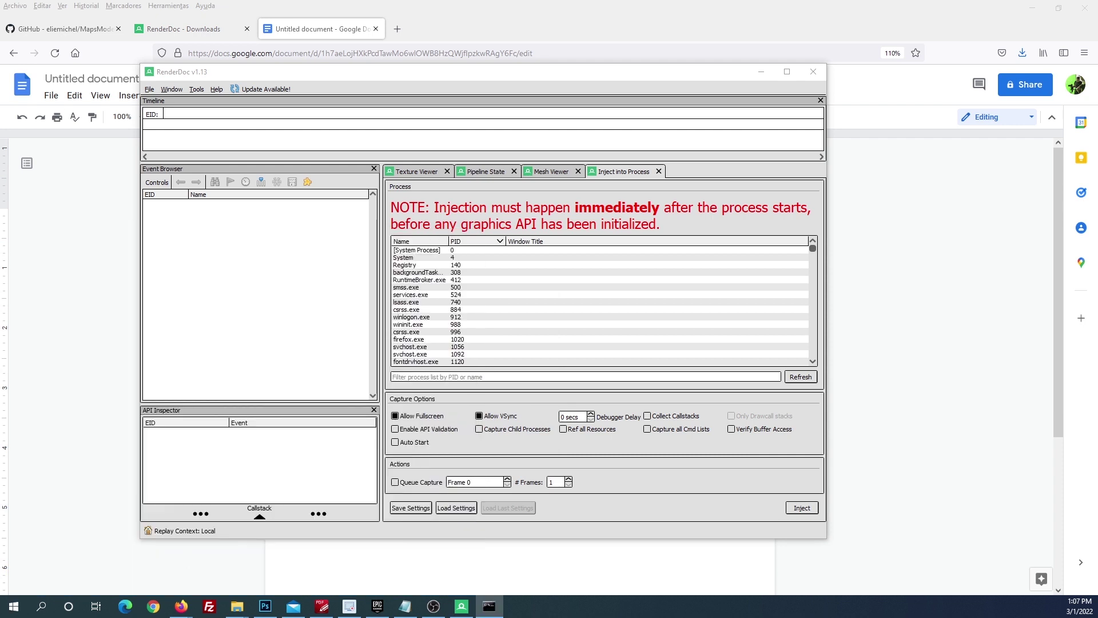
left_click_drag(439, 203, 399, 175)
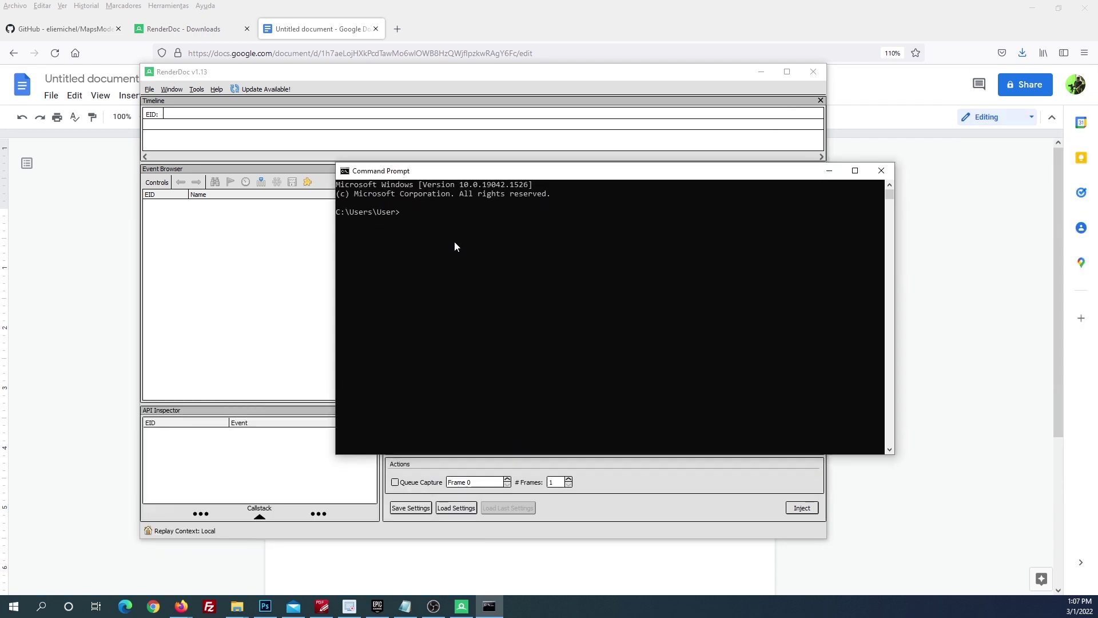
key("ctrl+v")
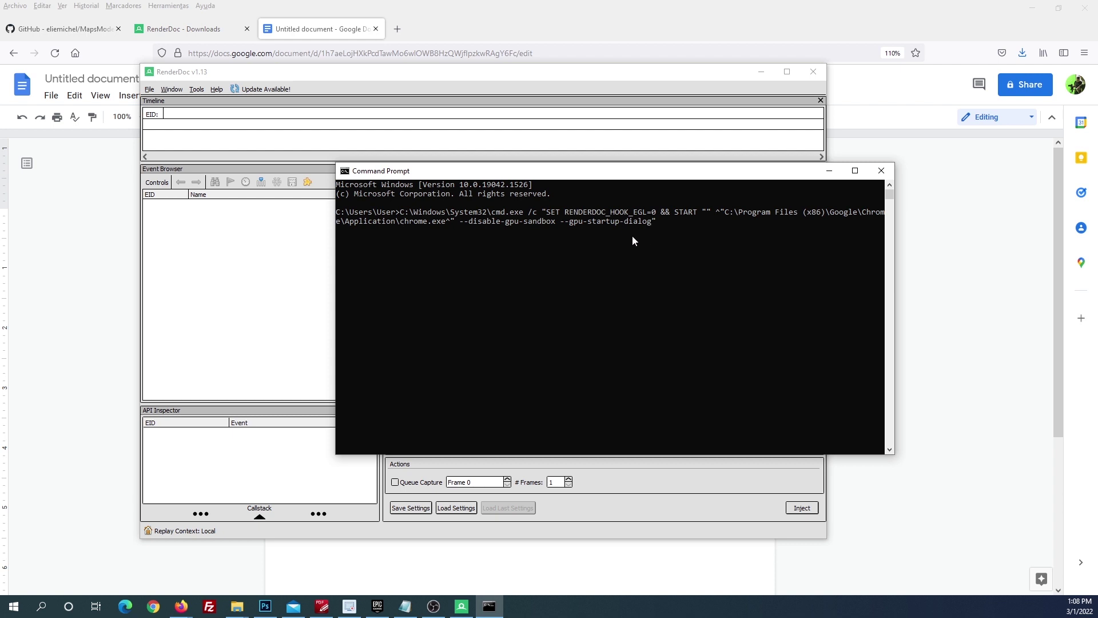
key("Return")
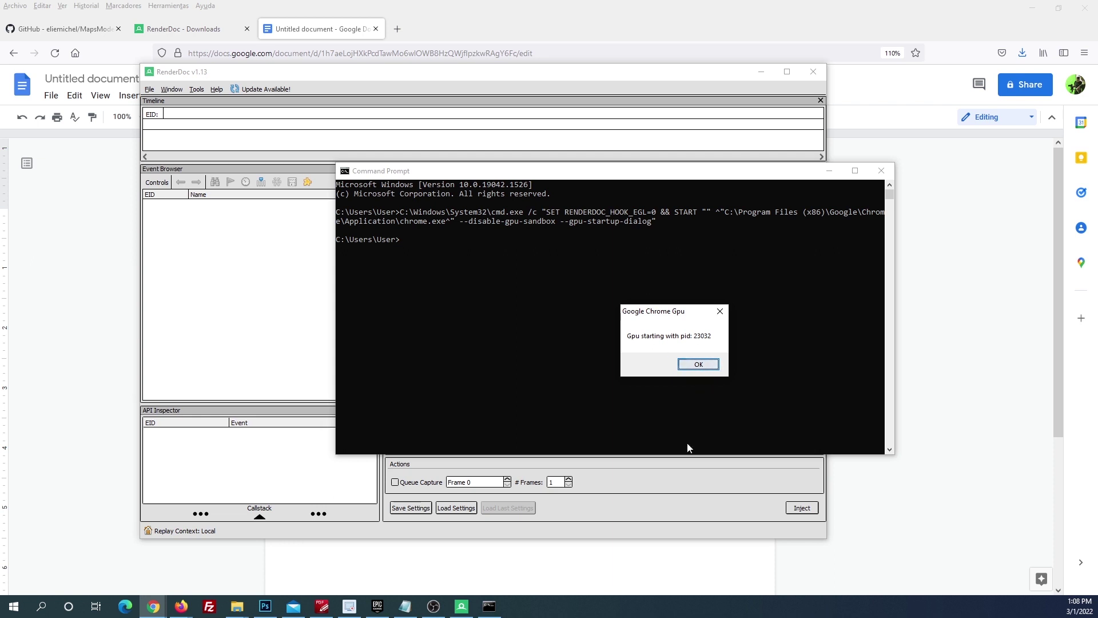
- Refresh RenderDoc's process list and scroll to the Chrome processes
left_click(275, 80)
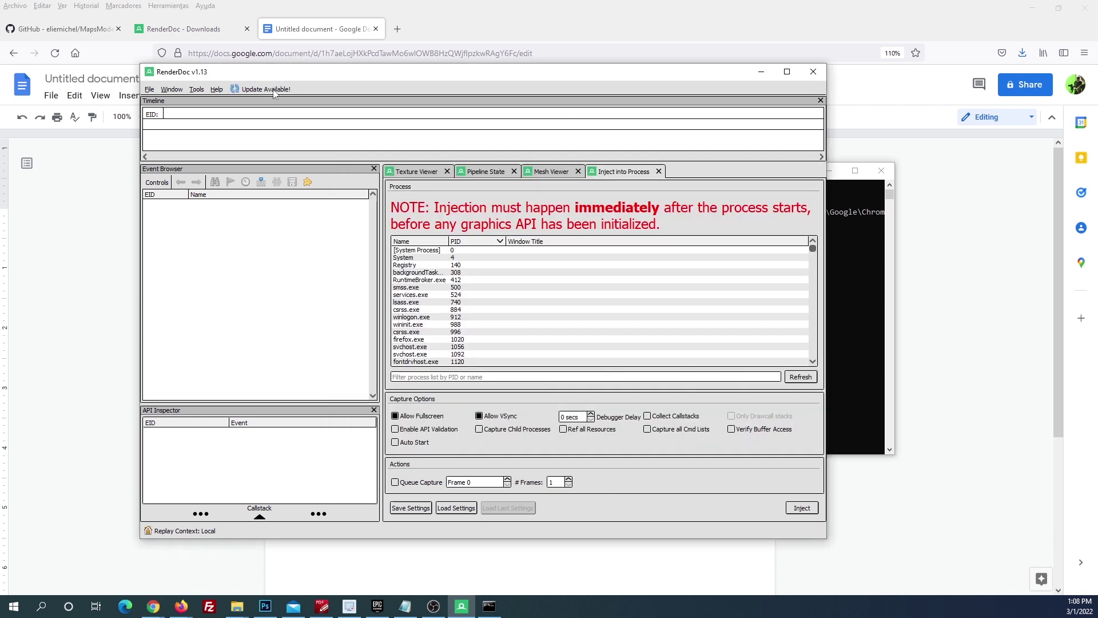
left_click(803, 377)
mouse_move(662, 308)
left_mouse_down()
mouse_move(827, 266)
mouse_move(927, 268)
left_mouse_up()
left_click_drag(813, 250, 814, 360)
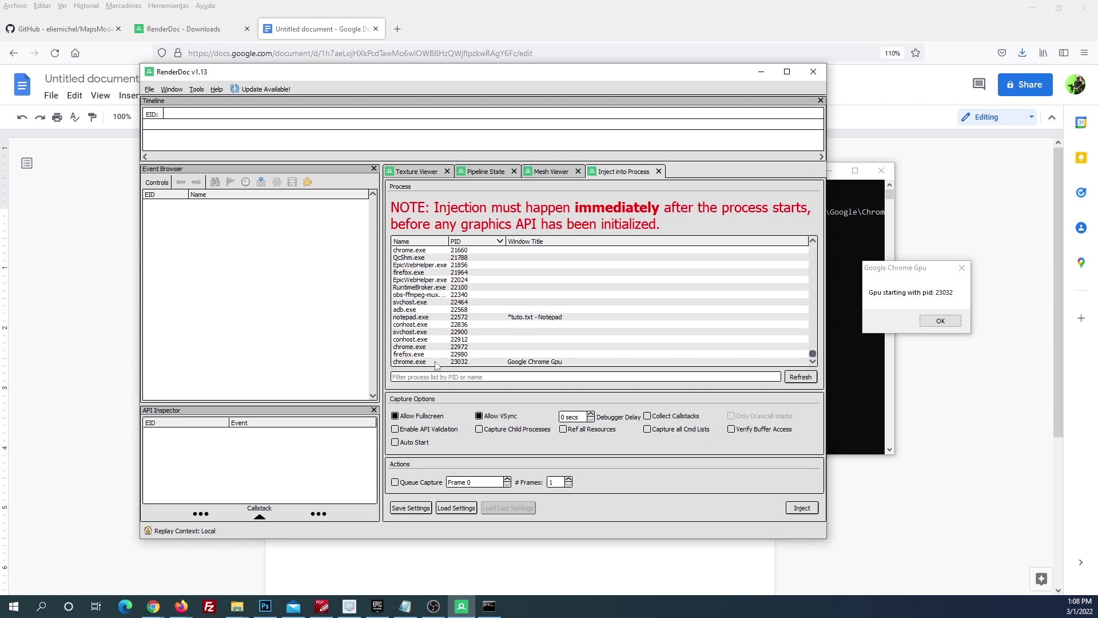
- Inject into chrome.exe PID 23032 and dismiss the Google Chrome Gpu dialog so Chrome continues
left_click(531, 363)
left_click(803, 508)
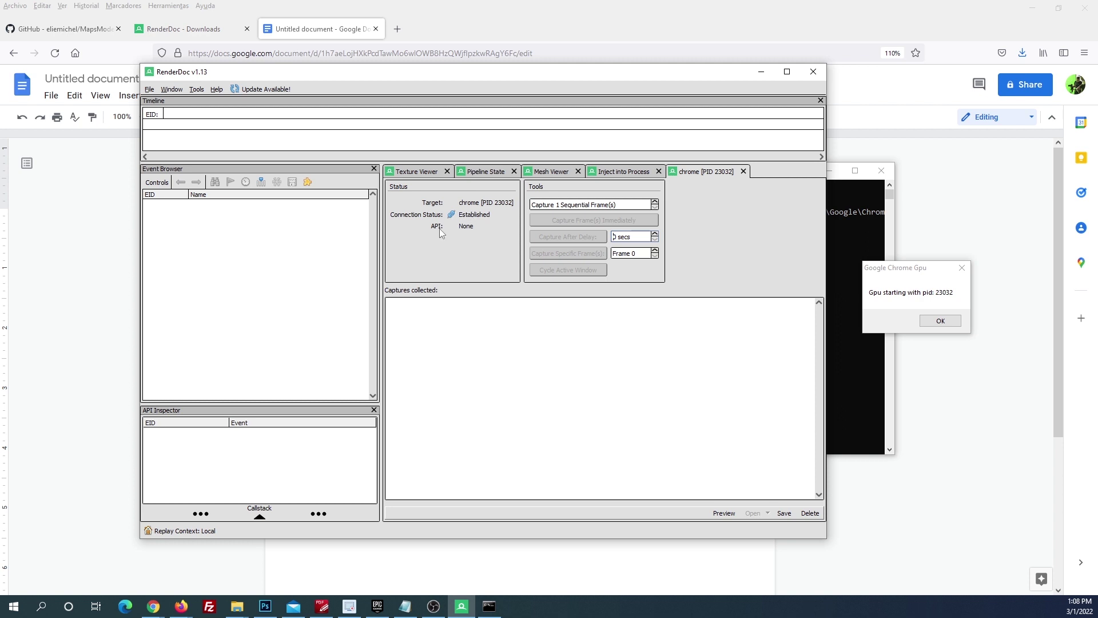
left_click_drag(927, 276, 674, 331)
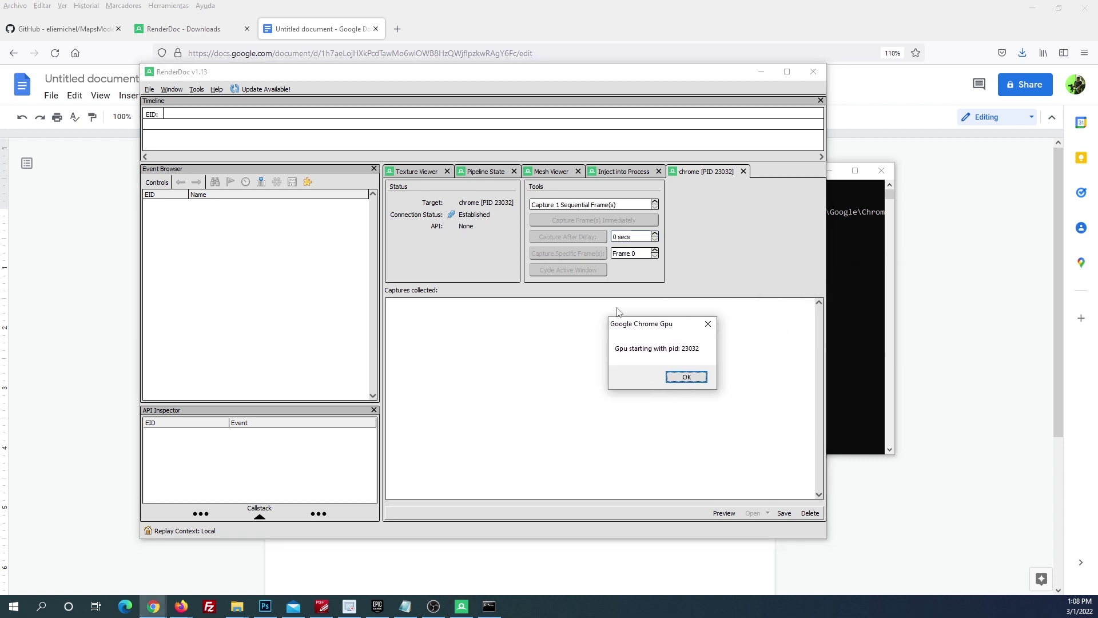
left_click(686, 378)
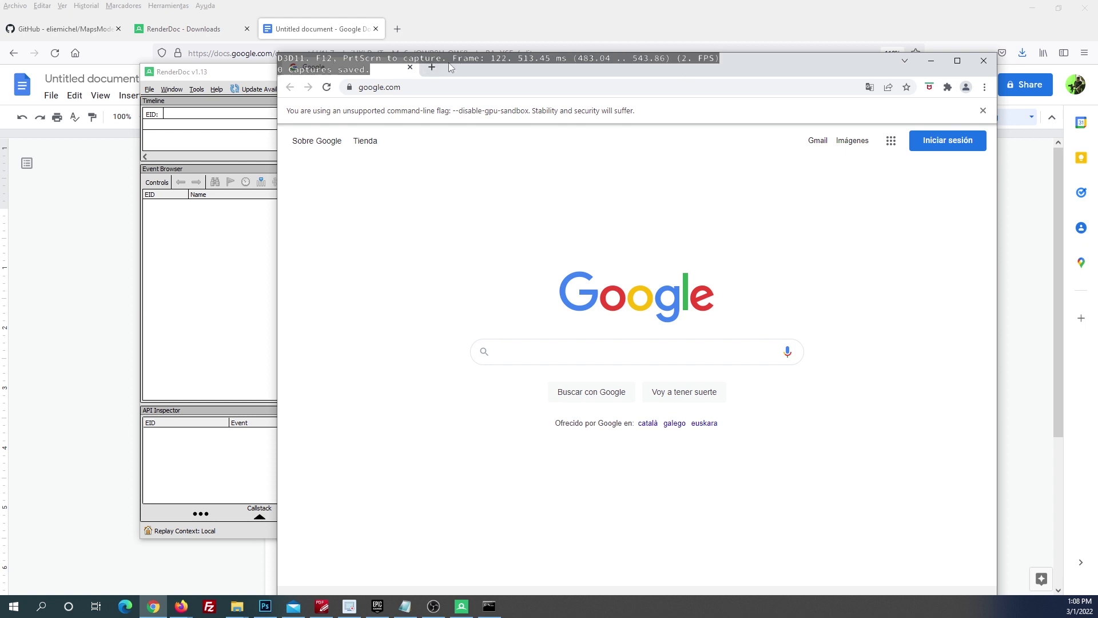
- Search 'google maps' in the hooked Chrome and open Google Maps
left_click_drag(763, 63, 847, 43)
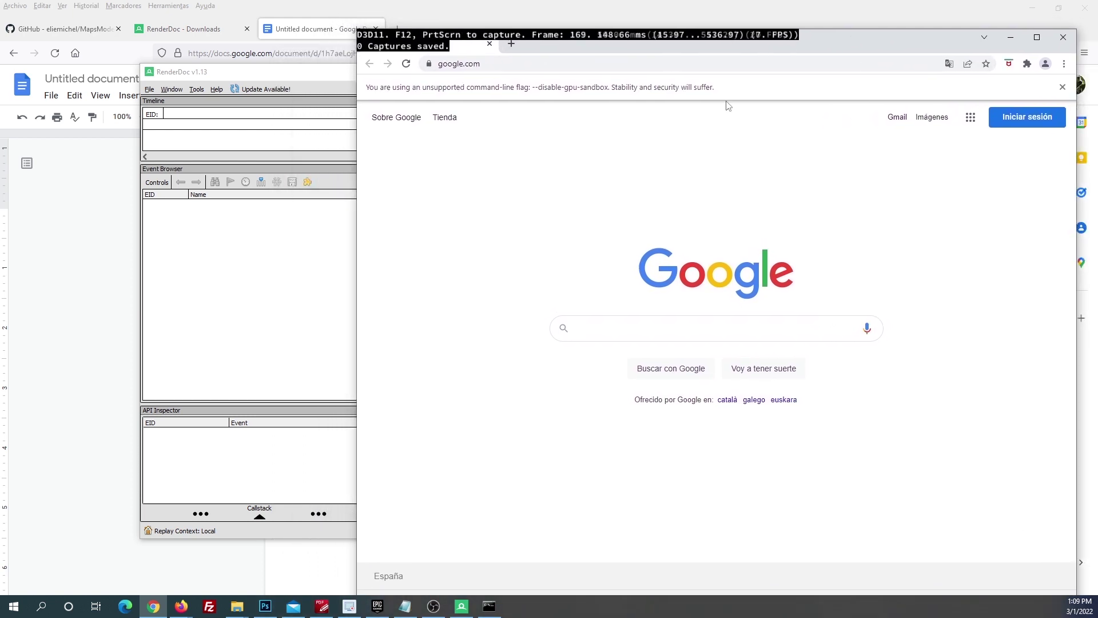
left_click(684, 64)
type("g")
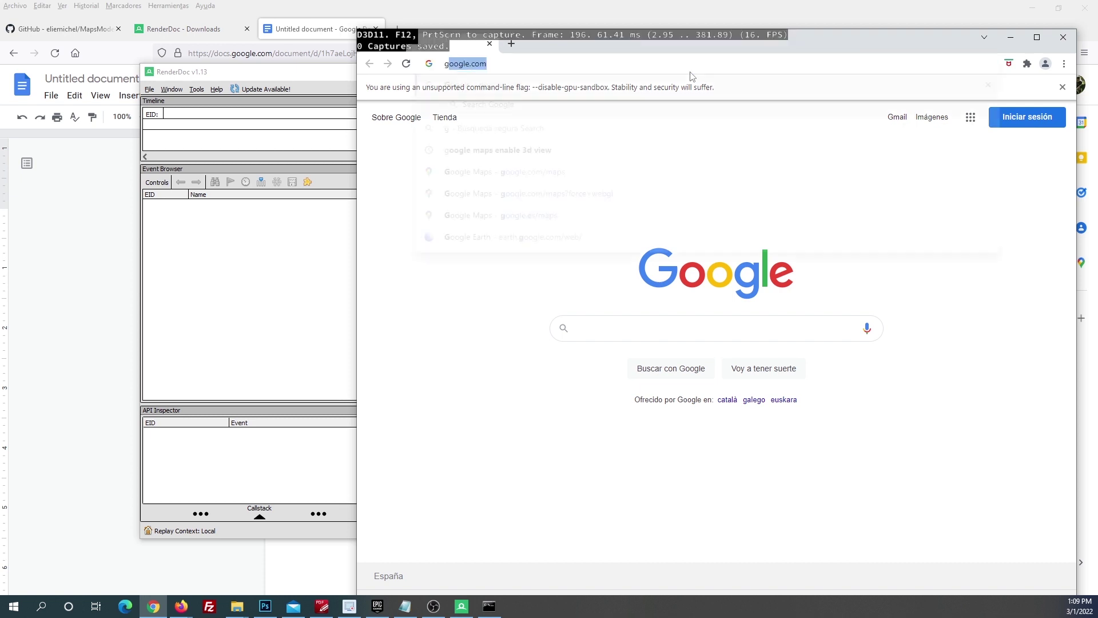
type("oogle maps")
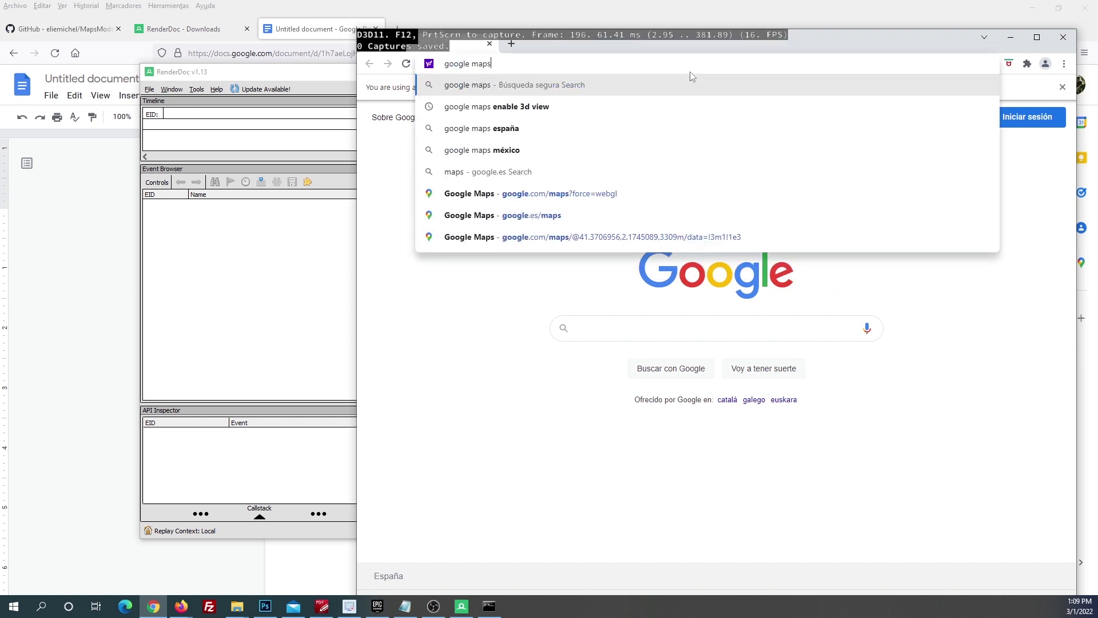
key("Return")
left_click(481, 219)
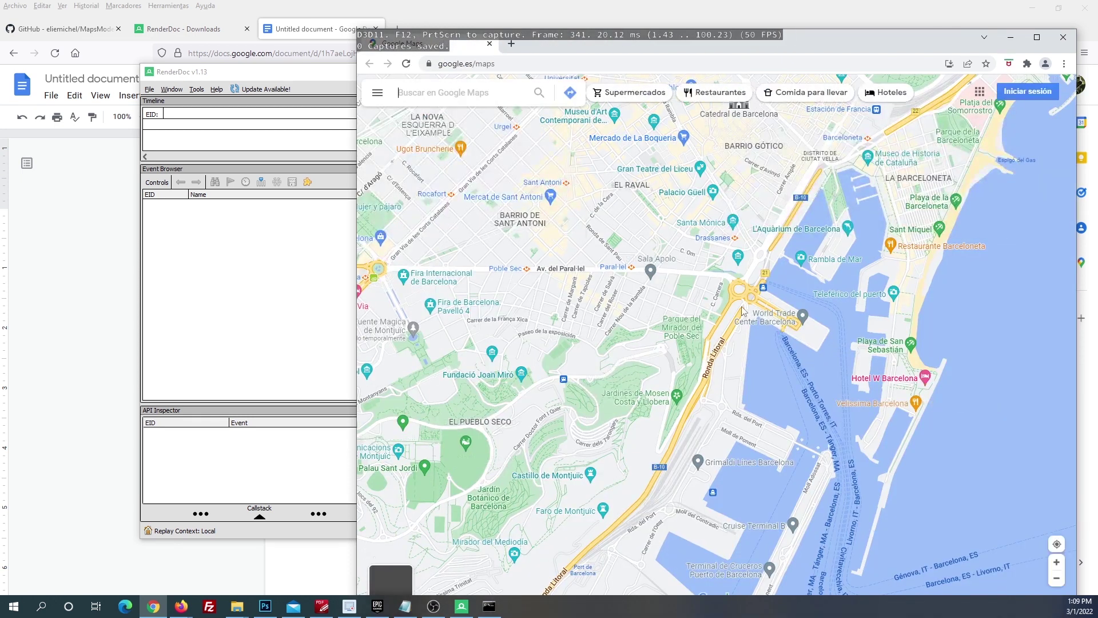
- Pan the map from Barcelona south-west down the coast until Valencia is centred
scroll(733, 300, "down", 1)
scroll(671, 301, "down", 1)
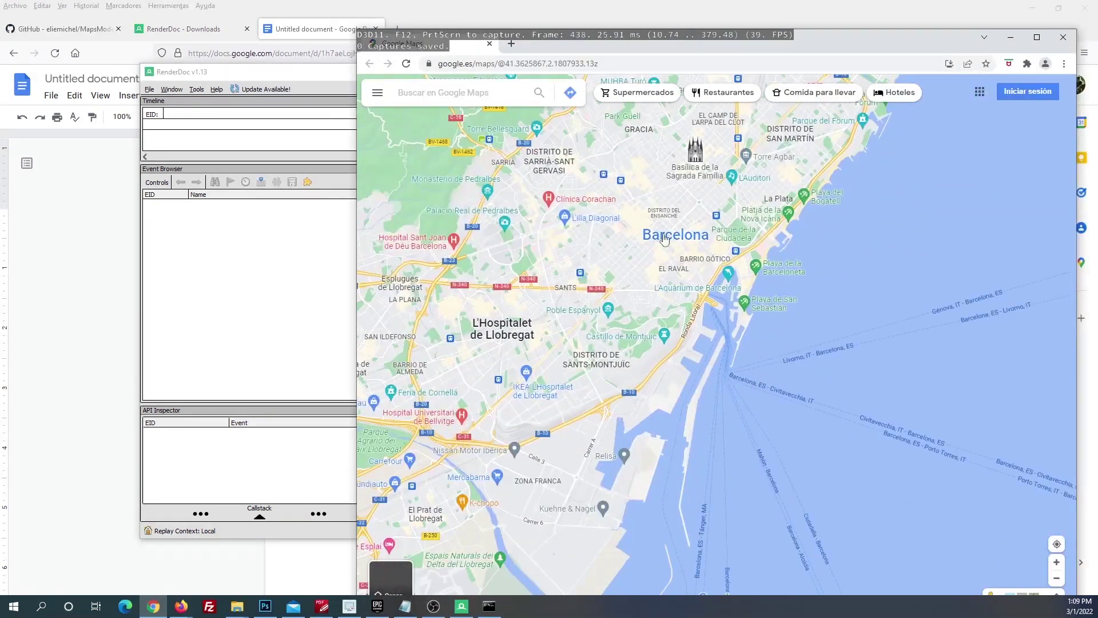
left_click_drag(551, 558, 682, 364)
scroll(681, 365, "down", 2)
scroll(682, 364, "down", 2)
mouse_move(599, 420)
left_mouse_down()
mouse_move(718, 304)
mouse_move(1015, 135)
left_mouse_up()
scroll(1015, 135, "down", 2)
left_click_drag(842, 348, 842, 200)
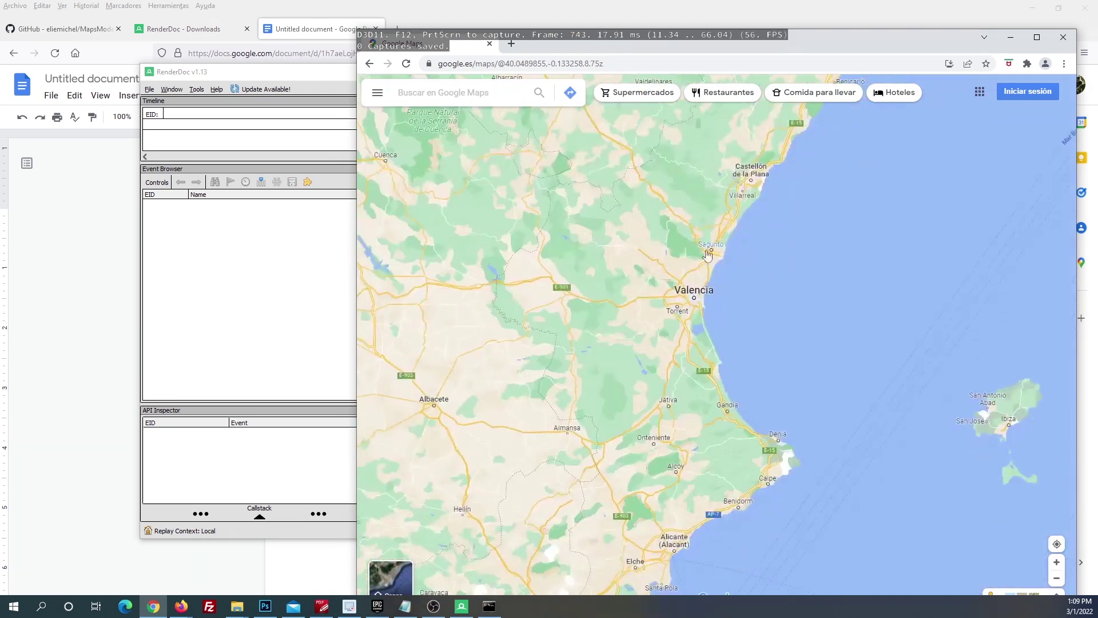
scroll(654, 321, "up", 2)
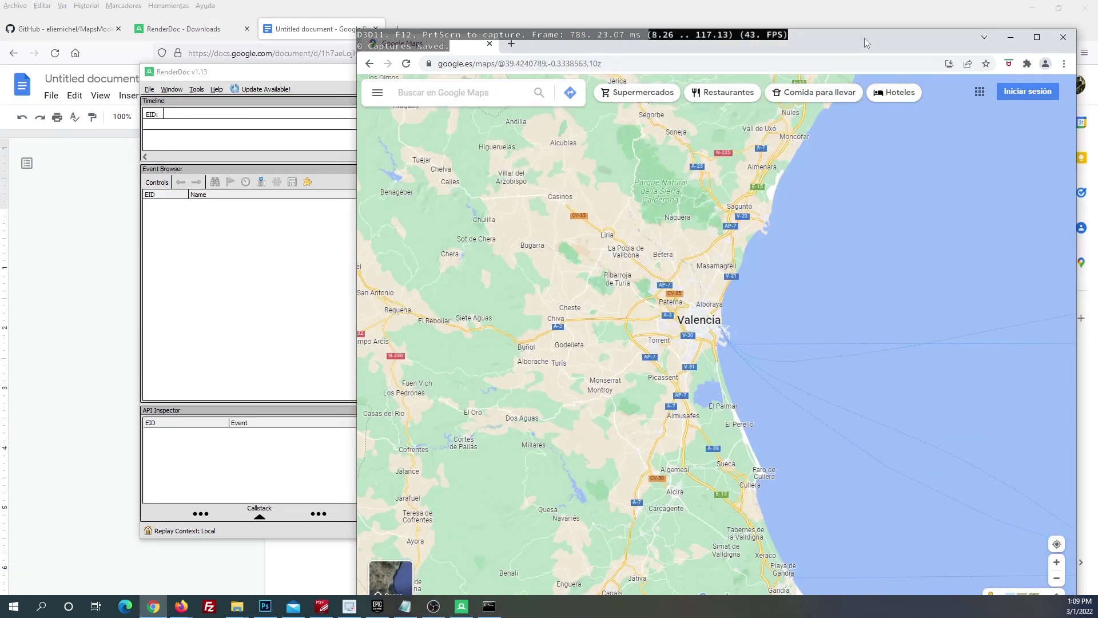
left_click_drag(355, 133, 359, 133)
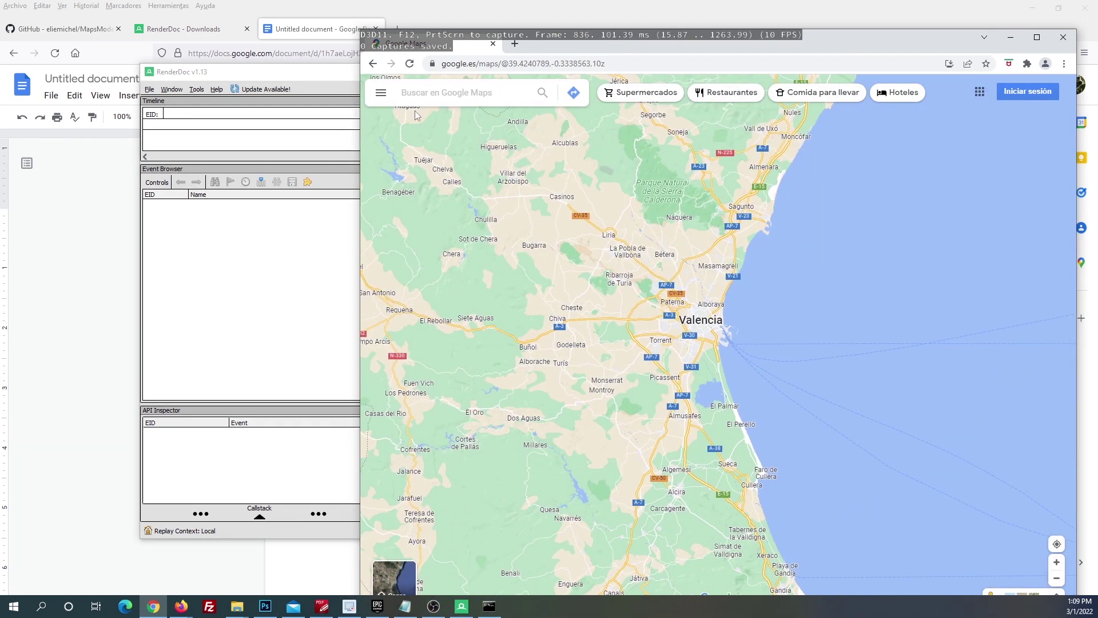
left_click_drag(909, 53, 909, 27)
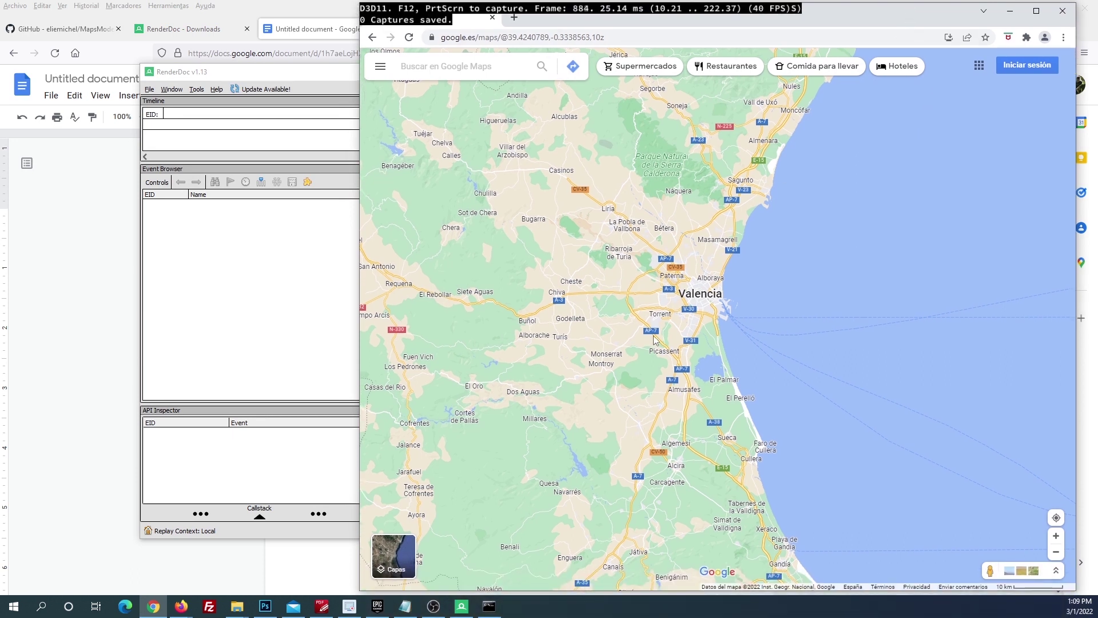
mouse_move(391, 562)
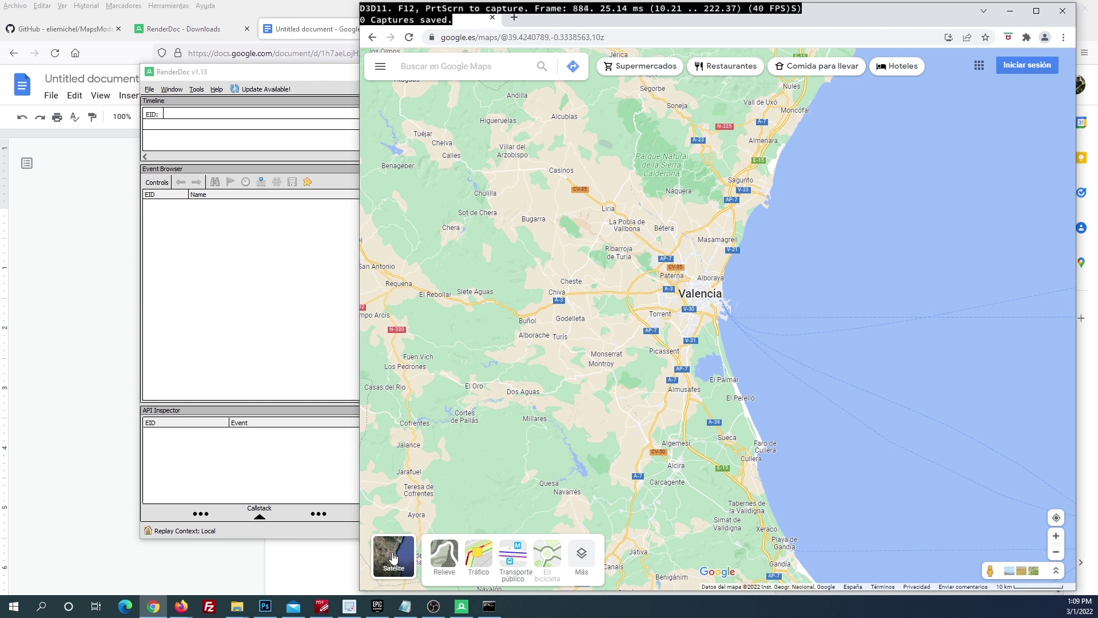
- Switch the map to Satélite imagery with Vista de globo enabled
left_click(393, 557)
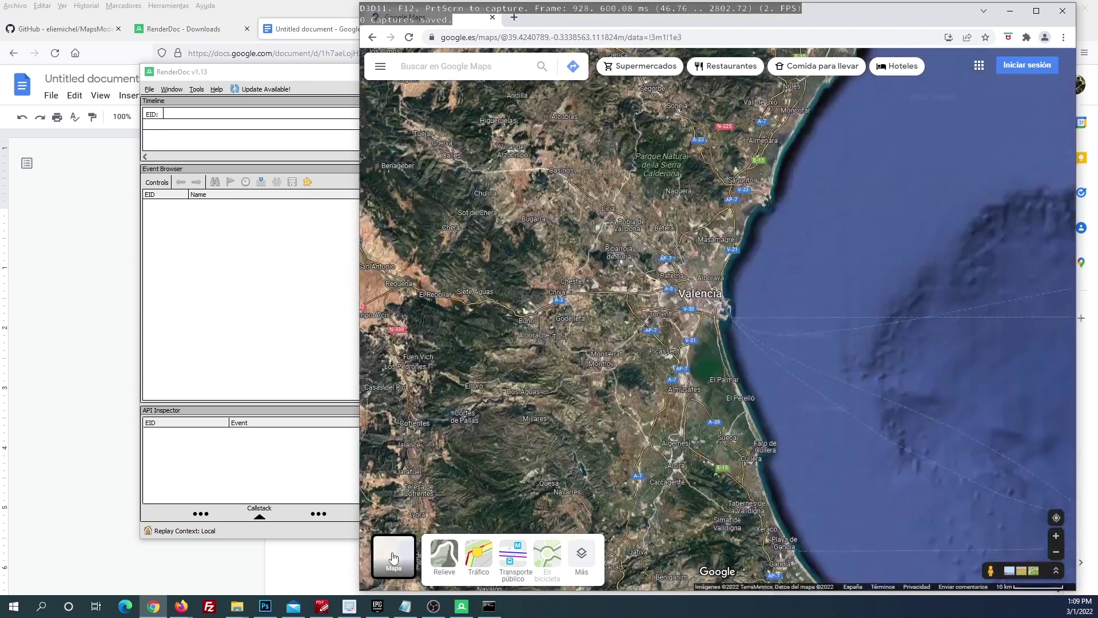
left_click(582, 561)
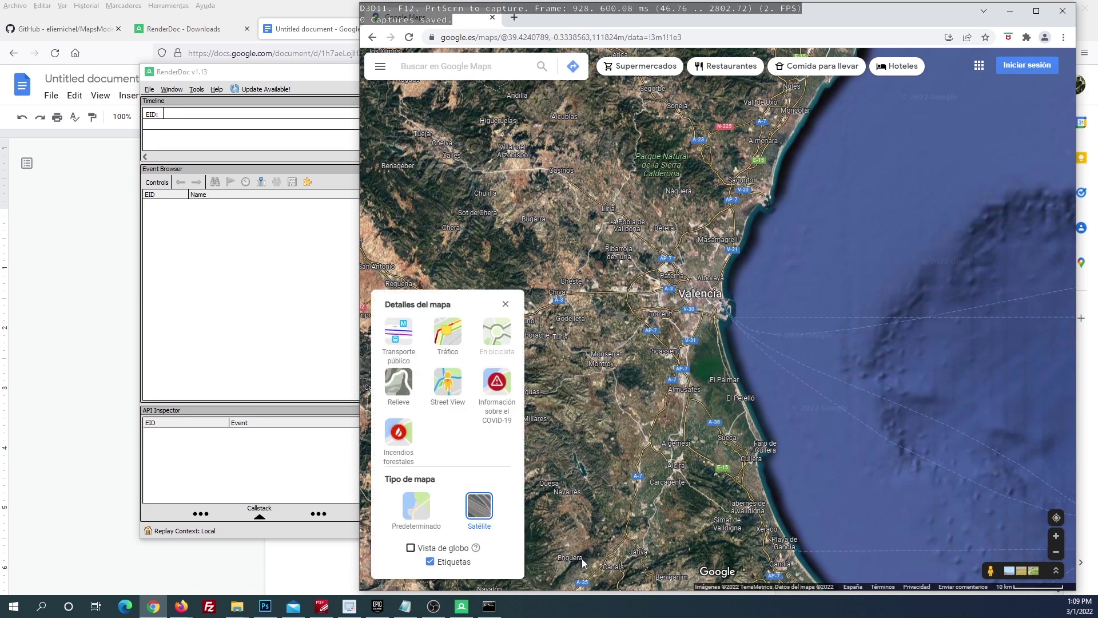
left_click(411, 549)
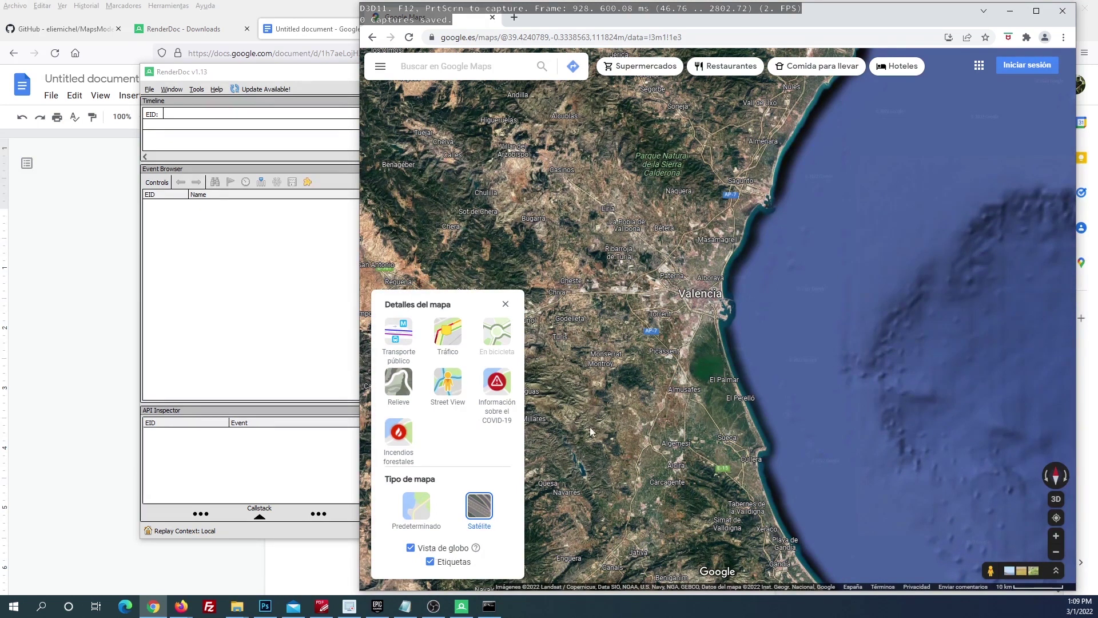
- Zoom into central Valencia around Ruzafa and Plaza del Ayuntamiento, then close the details panel
scroll(713, 300, "up", 3)
scroll(706, 303, "up", 3)
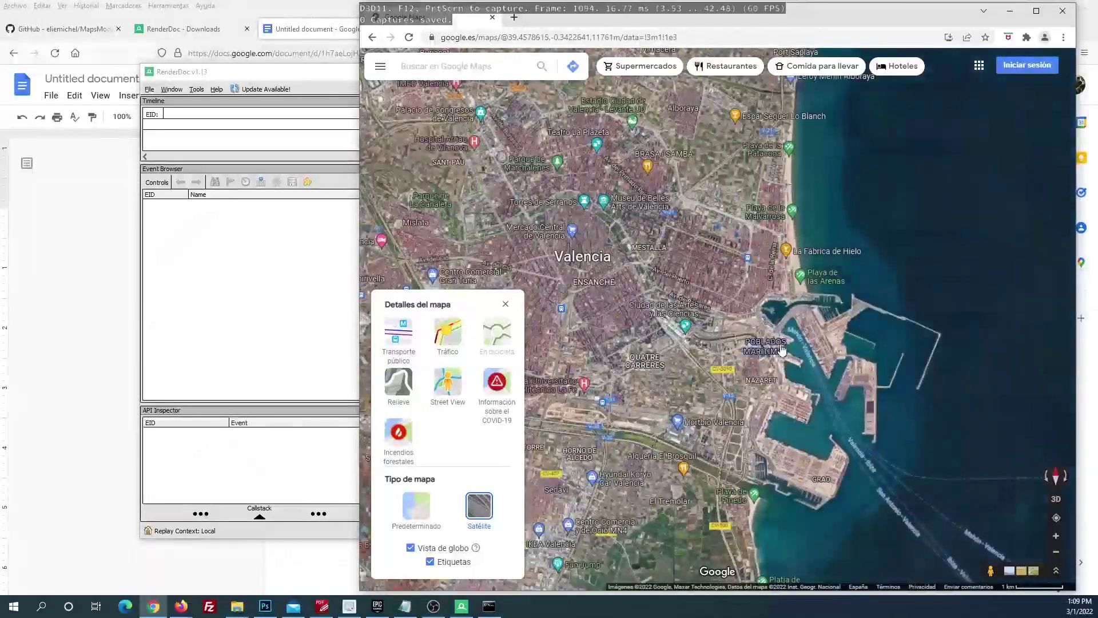
scroll(744, 335, "up", 2)
scroll(723, 324, "up", 2)
mouse_move(739, 307)
left_mouse_down()
mouse_move(751, 360)
mouse_move(793, 322)
left_mouse_up()
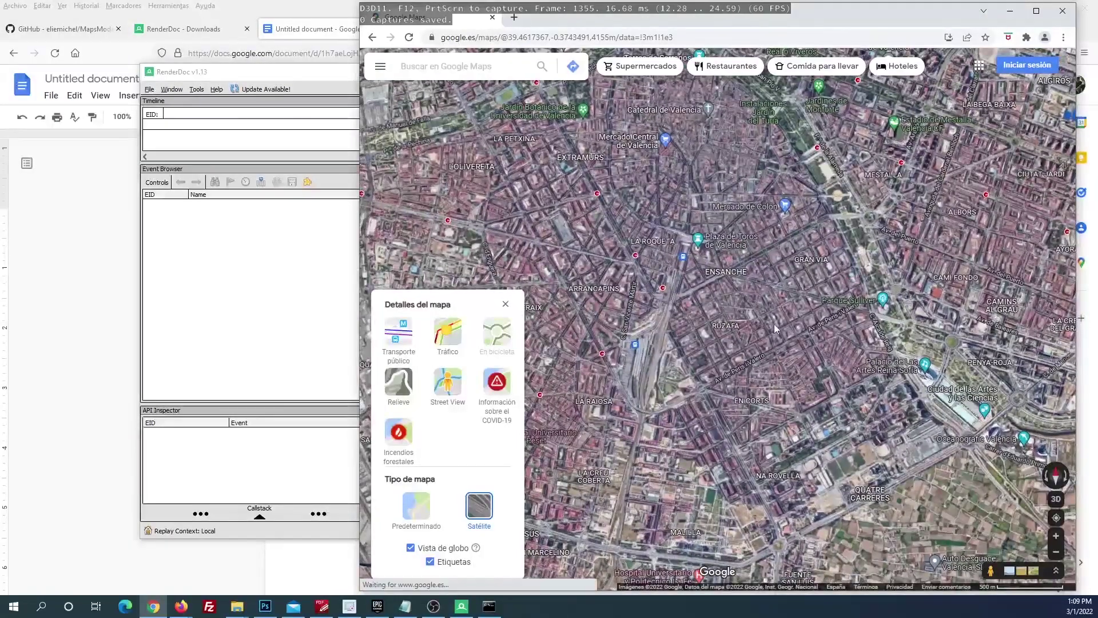
scroll(769, 323, "up", 1)
scroll(769, 343, "up", 1)
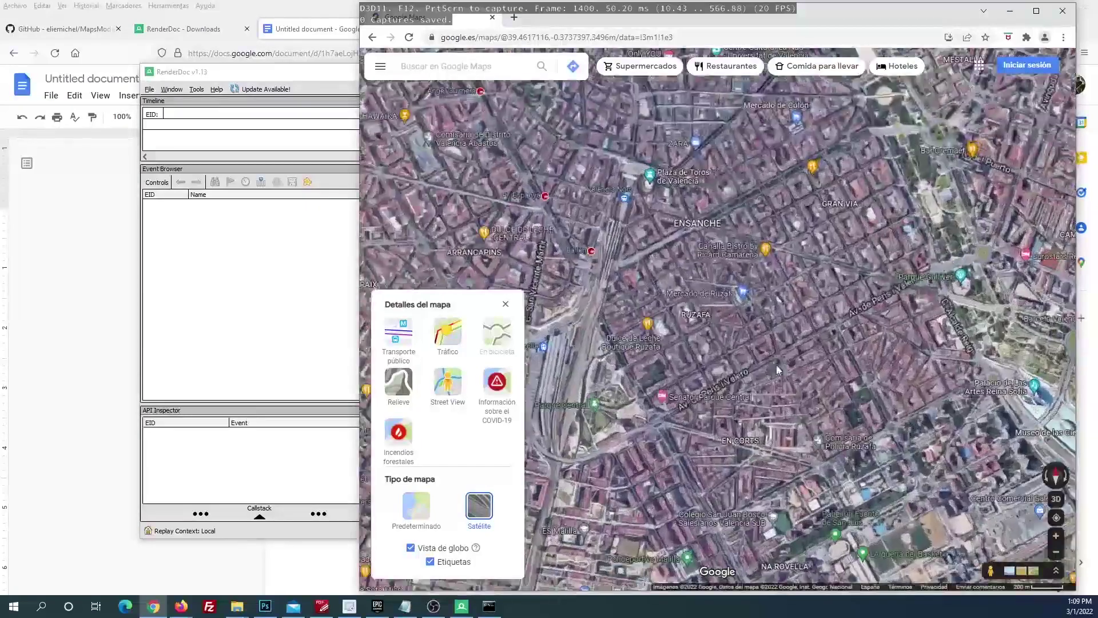
left_click_drag(777, 365, 815, 459)
scroll(759, 393, "up", 4)
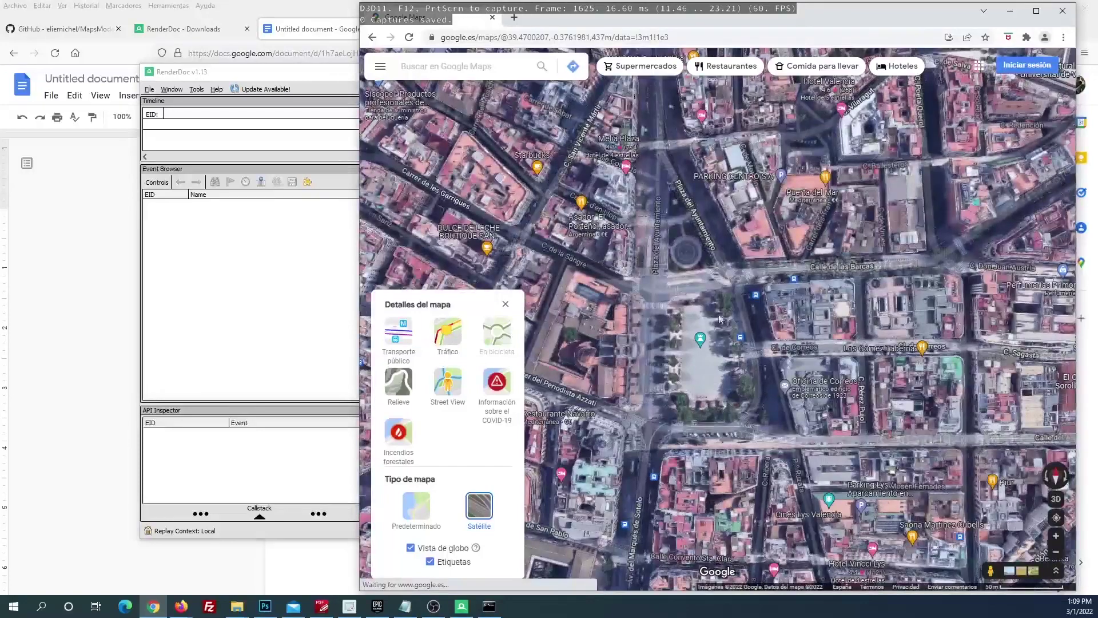
left_click(507, 305)
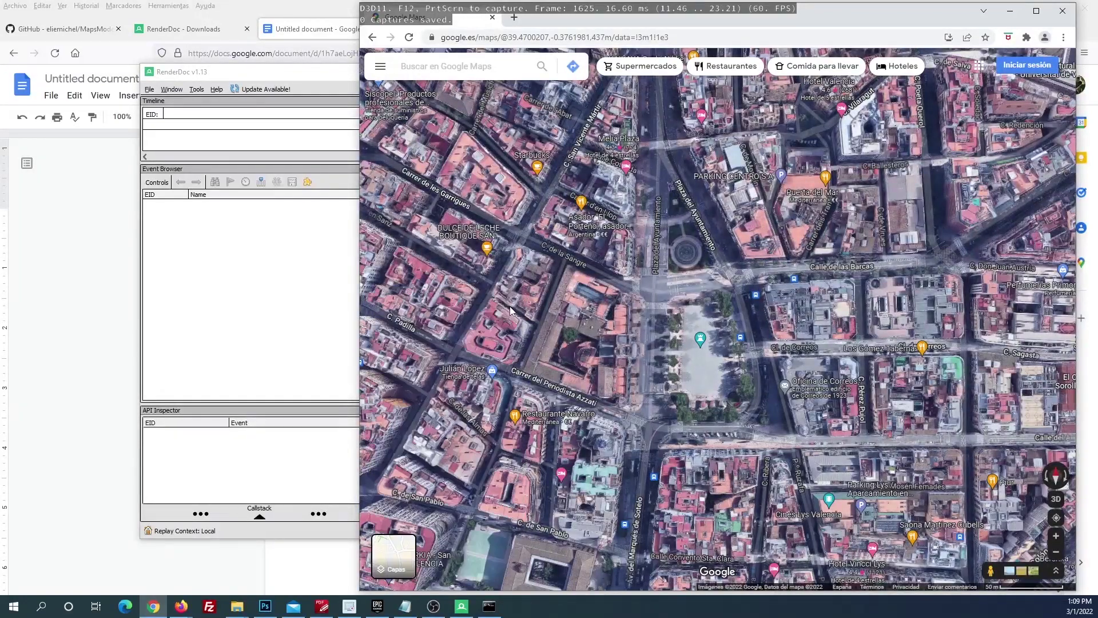
- Tilt the city into a 3D perspective and bring RenderDoc's chrome [PID 23032] tab forward
mouse_move(726, 354)
left_mouse_down("ctrl")
mouse_move(699, 246)
mouse_move(771, 213)
mouse_move(778, 296)
mouse_move(812, 236)
left_mouse_up("ctrl")
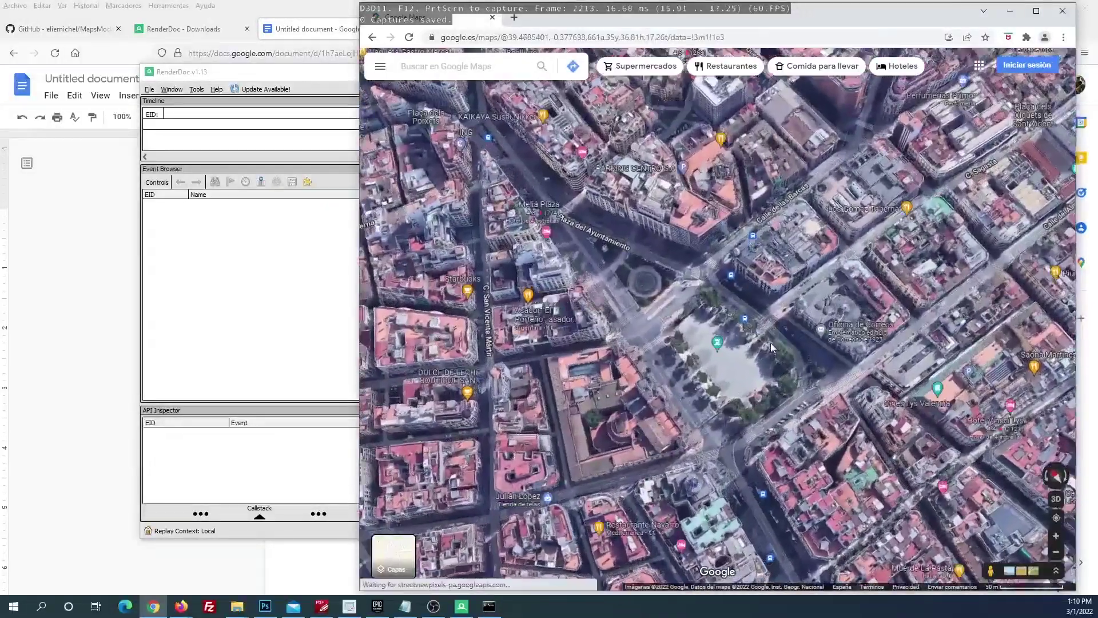
left_click_drag(812, 236, 800, 308, "ctrl")
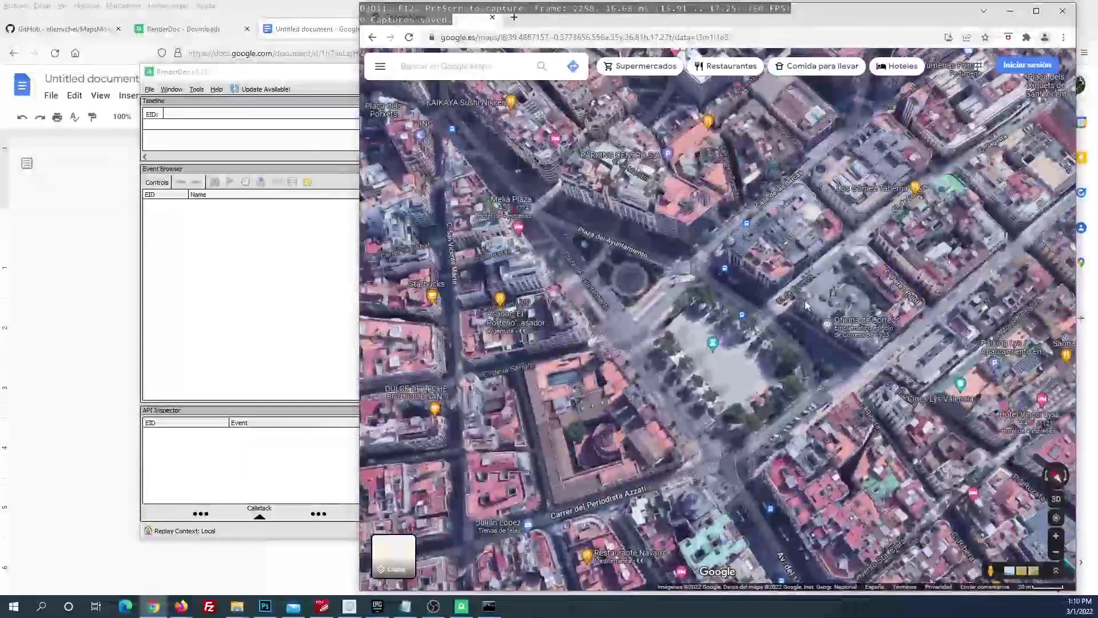
left_click_drag(284, 76, 188, 131)
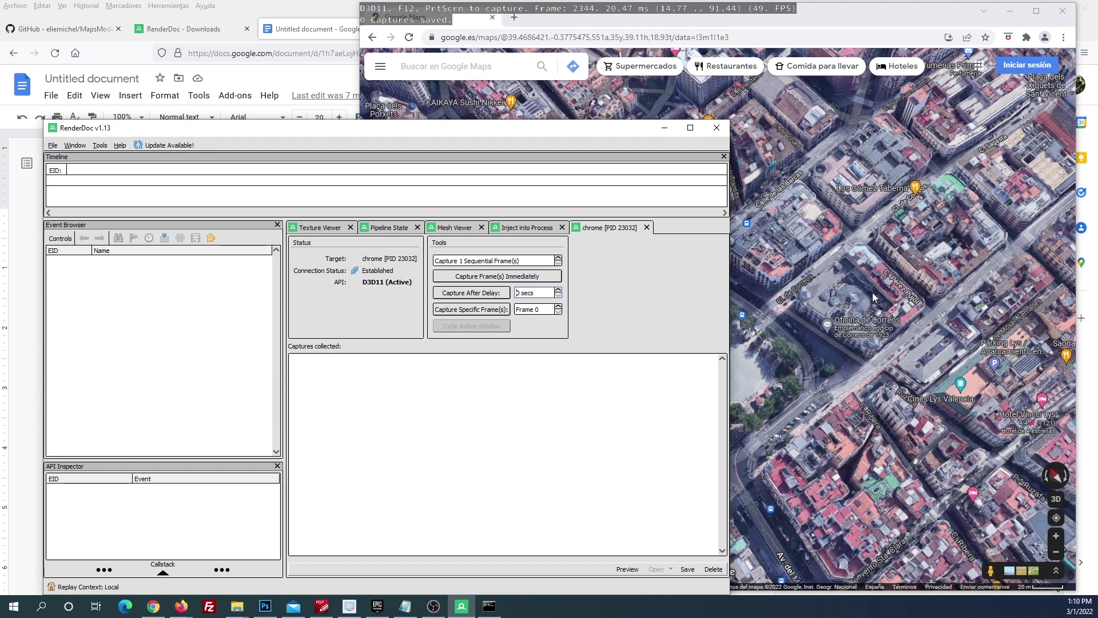
type("0")
- Capture the 3D Valencia map frame immediately from Chrome and load capture frame 2354
left_click(497, 275)
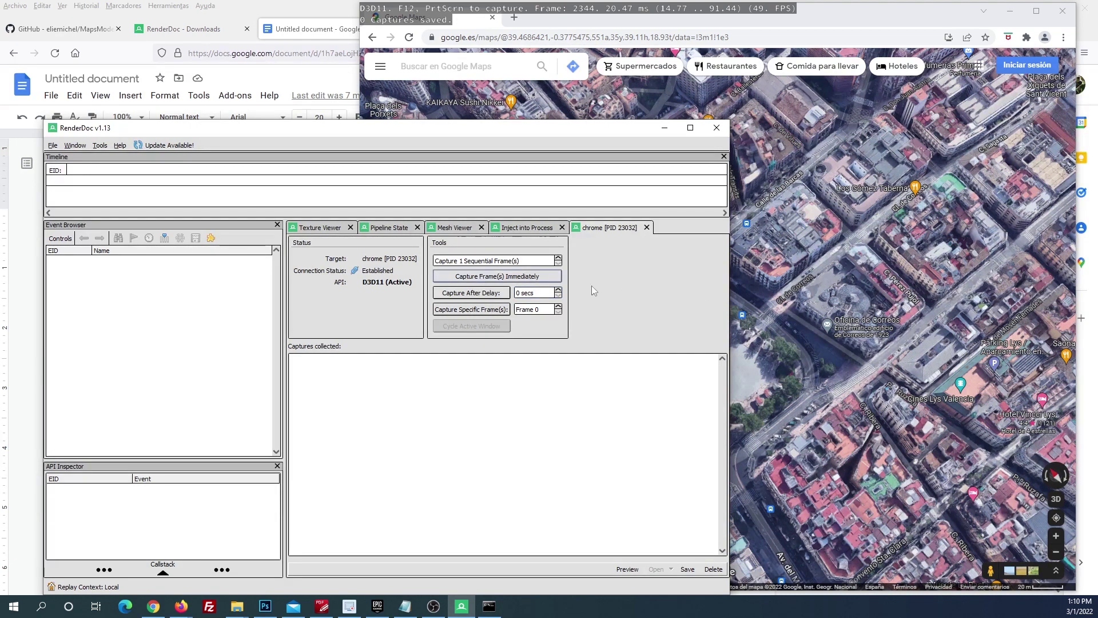
left_click(831, 280)
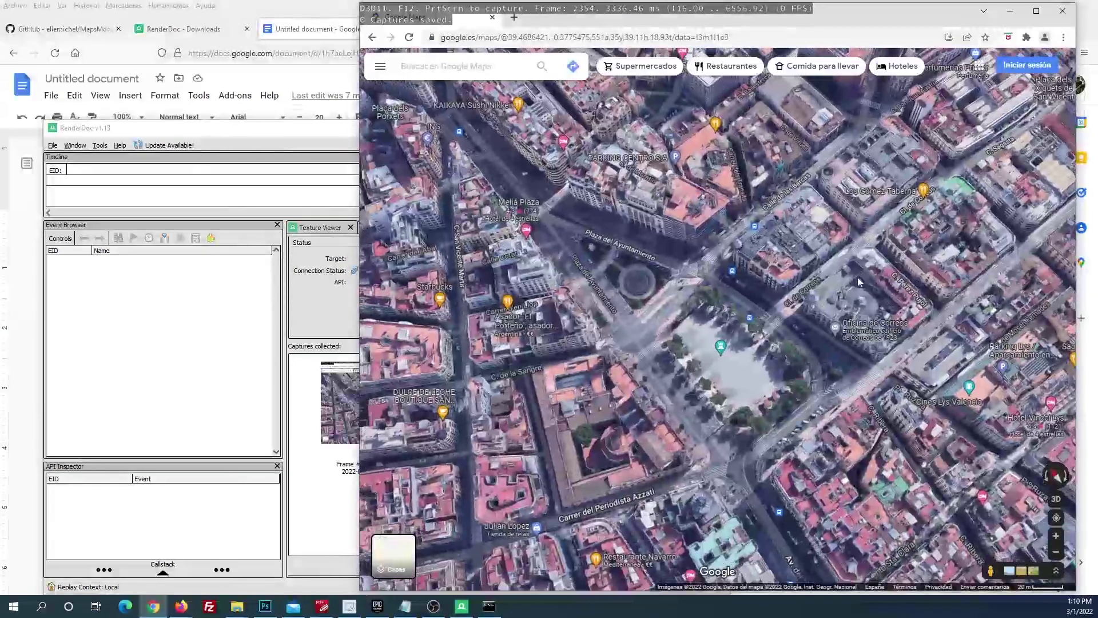
left_click(347, 491)
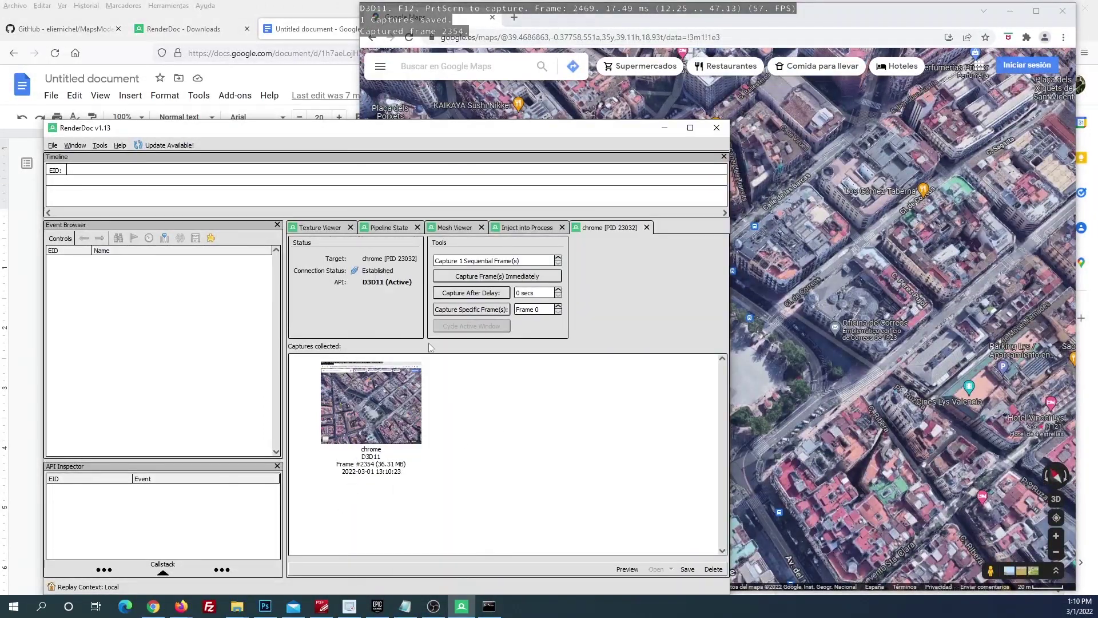
double_click(371, 408)
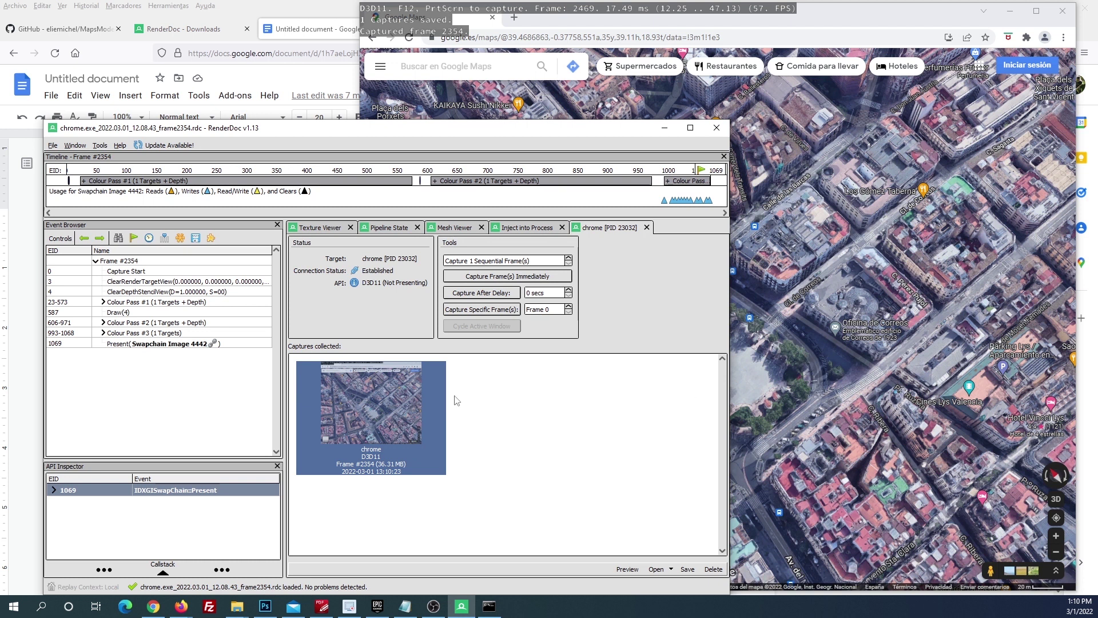
- Save the capture as valencia in Proyectos\Opalo\Producción Virtual, then bring up File Explorer
left_click(53, 146)
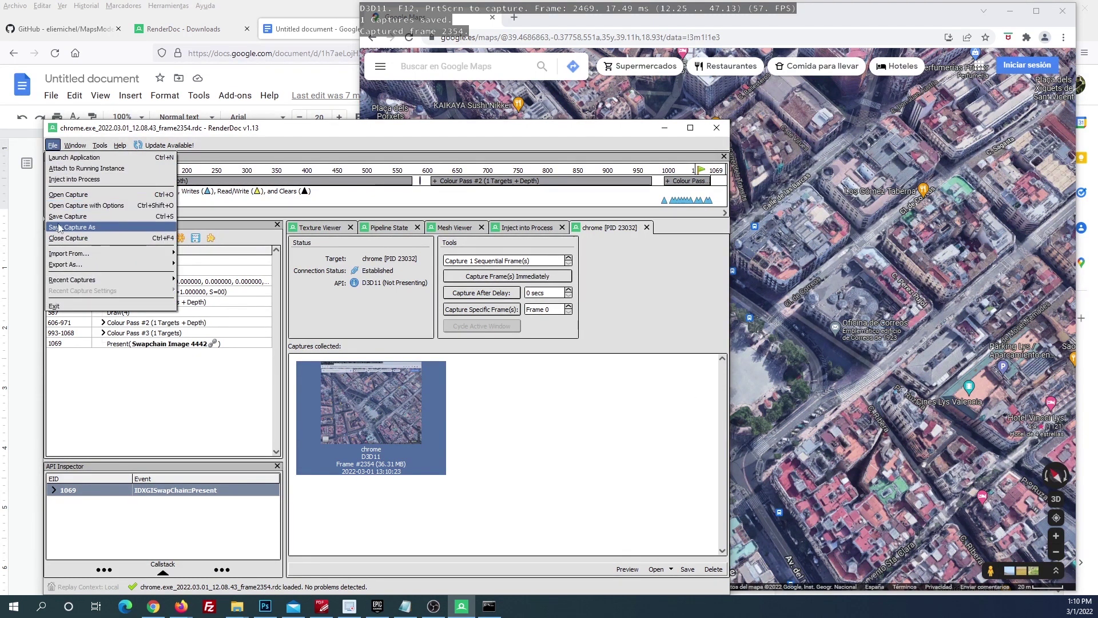
left_click(86, 228)
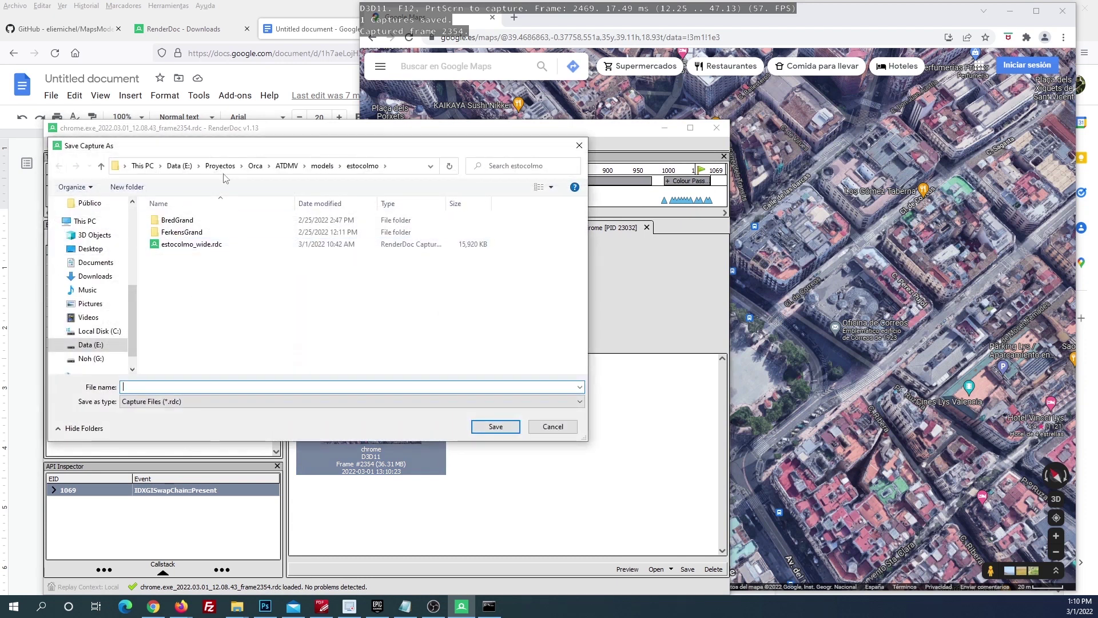
left_click(220, 166)
left_click(184, 320)
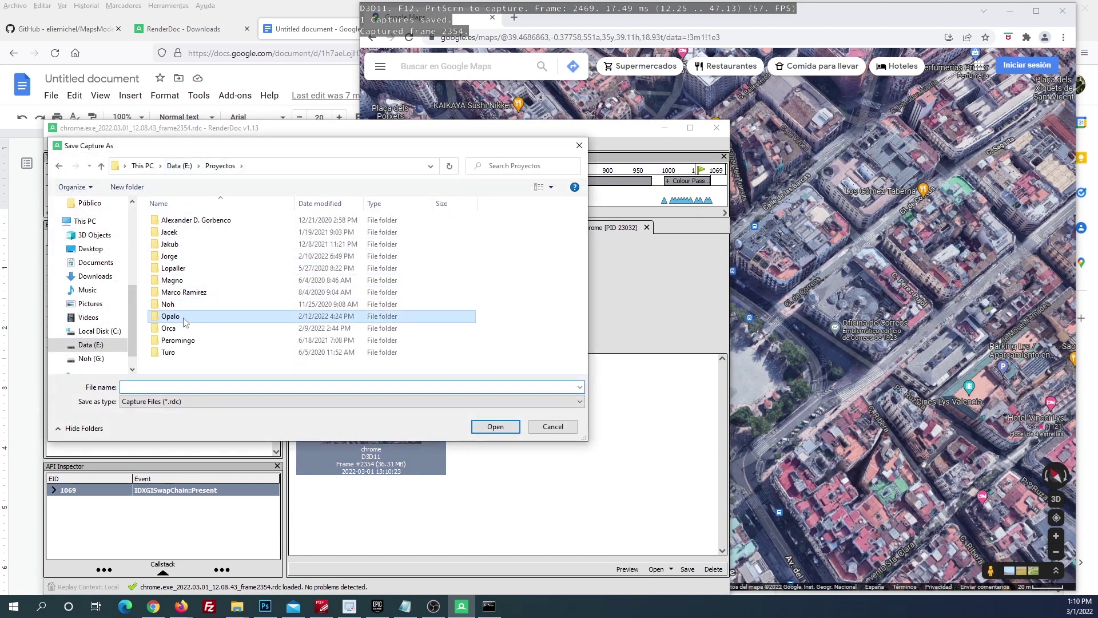
double_click(185, 319)
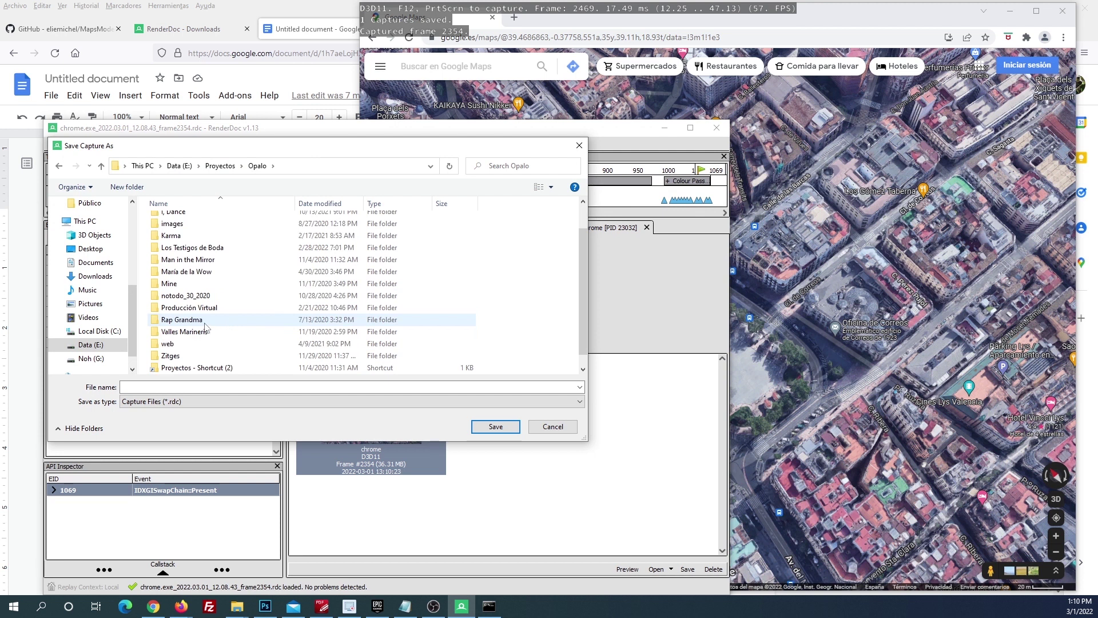
double_click(192, 308)
left_click(194, 387)
type("valencia")
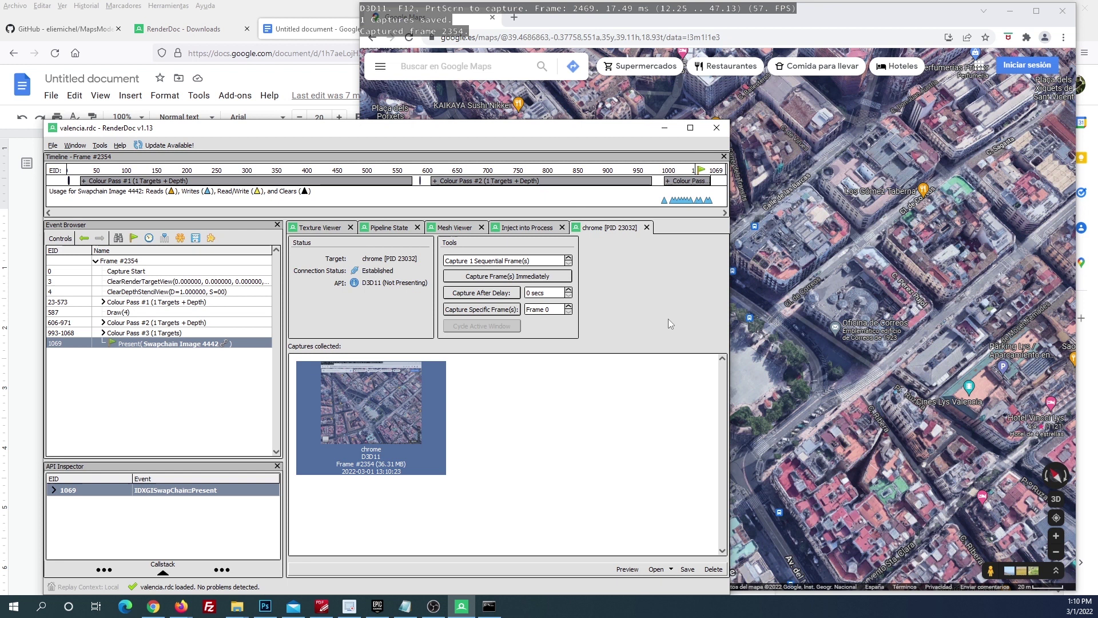
left_click(237, 608)
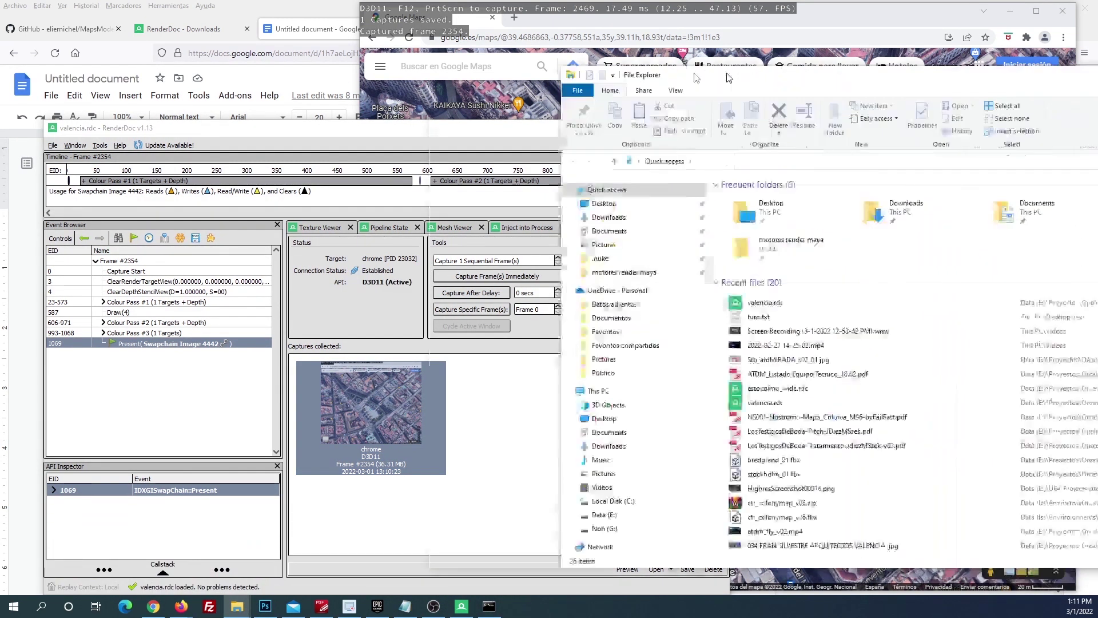
left_click_drag(641, 81, 248, 82)
- Open valencia.rdc's file location, then switch to the MapsModelsImporter GitHub page in Firefox
left_click(362, 315)
right_click(362, 315)
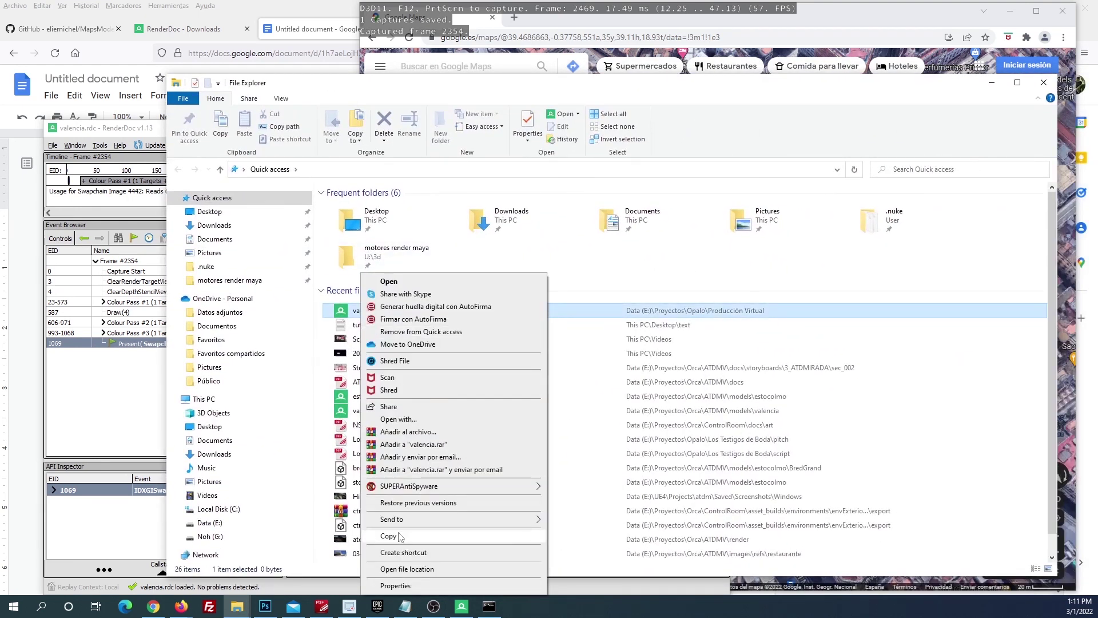
left_click(399, 569)
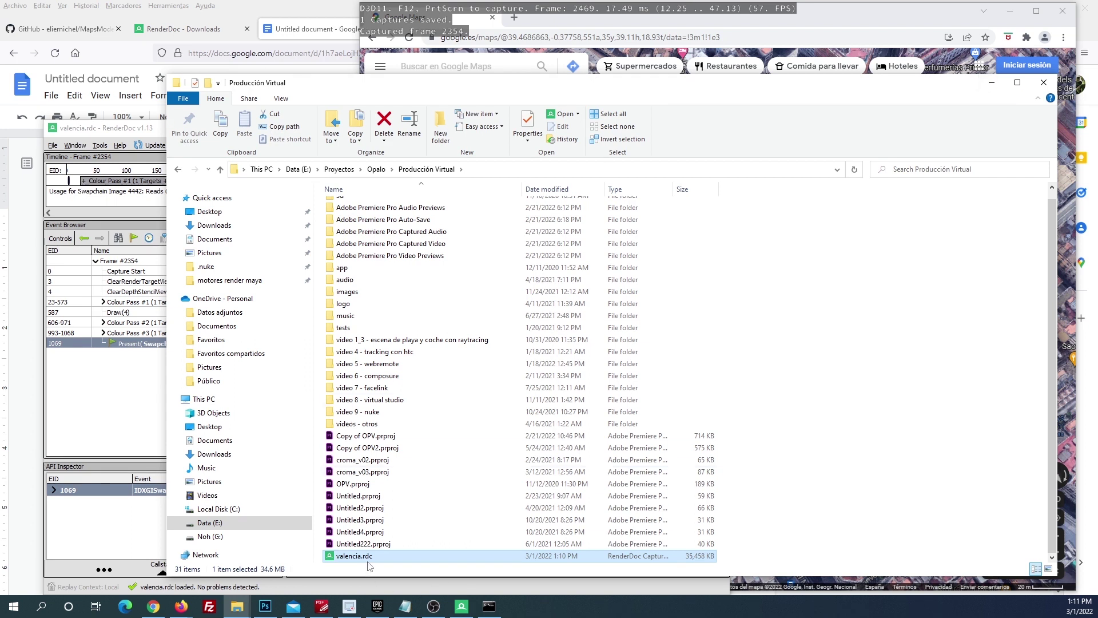
left_click(73, 33)
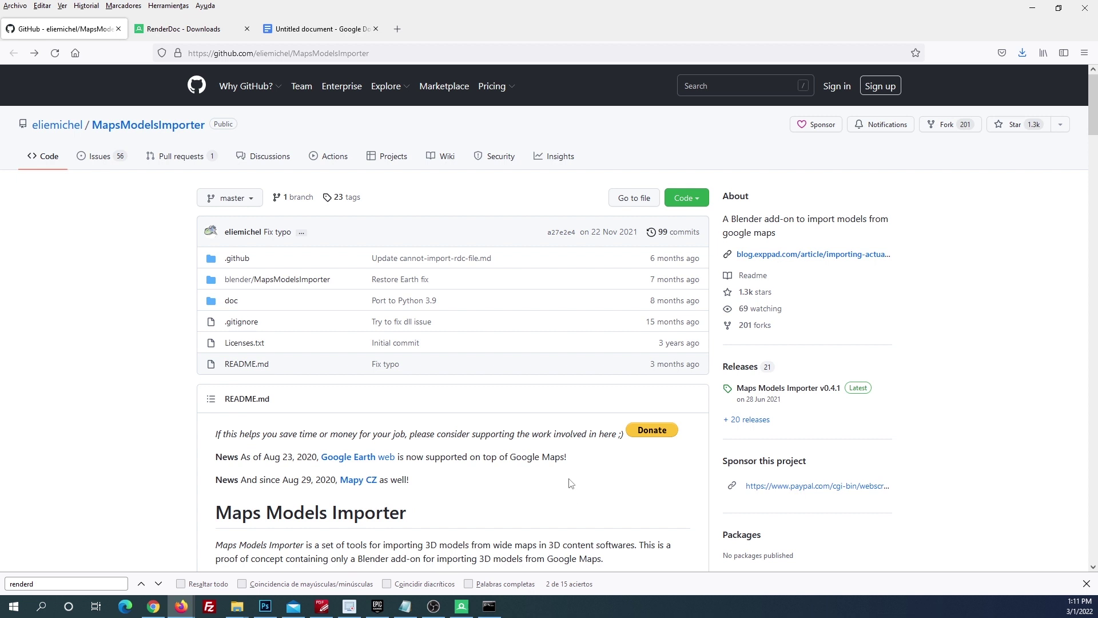
- Scroll the add-on's README and open its releases page
scroll(492, 343, "down", 3)
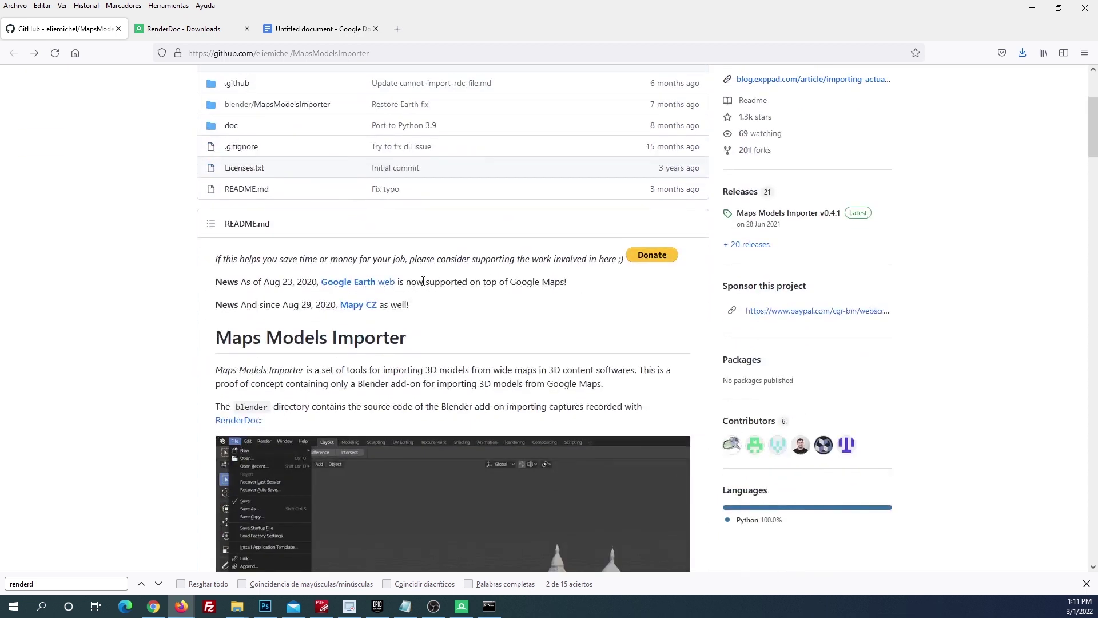
scroll(367, 258, "down", 2)
scroll(360, 263, "down", 2)
scroll(364, 269, "down", 4)
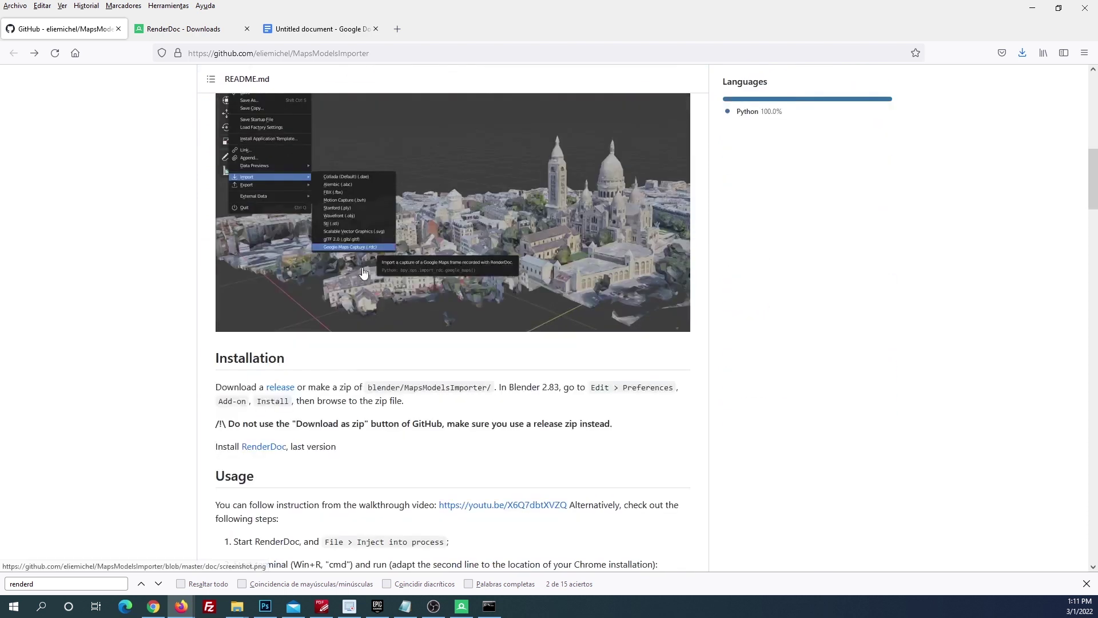
left_click(285, 333)
- Download MapsModelsImporter-v0.4.1.zip from the release assets and save it to Downloads
scroll(479, 352, "down", 1)
scroll(480, 352, "down", 4)
scroll(479, 352, "down", 3)
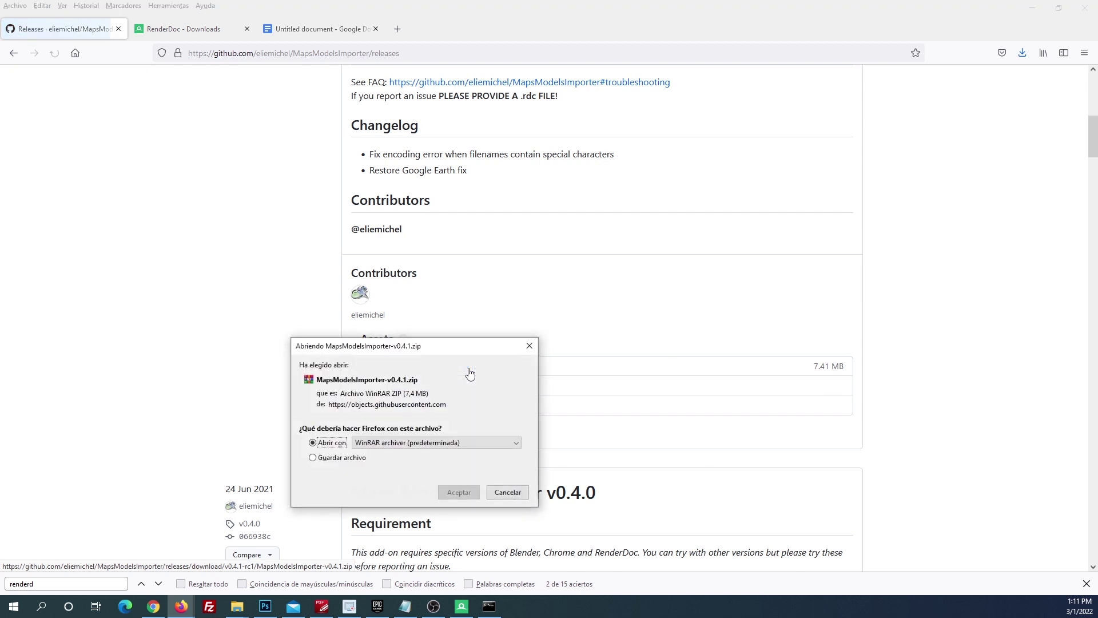
left_click(331, 458)
left_click(458, 492)
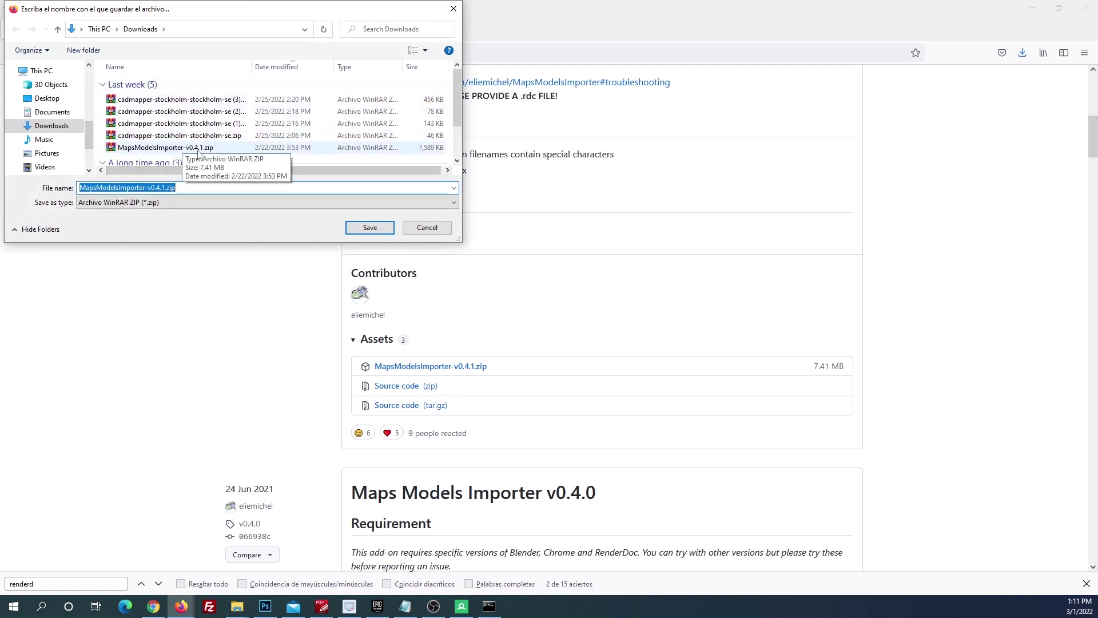
left_click(370, 227)
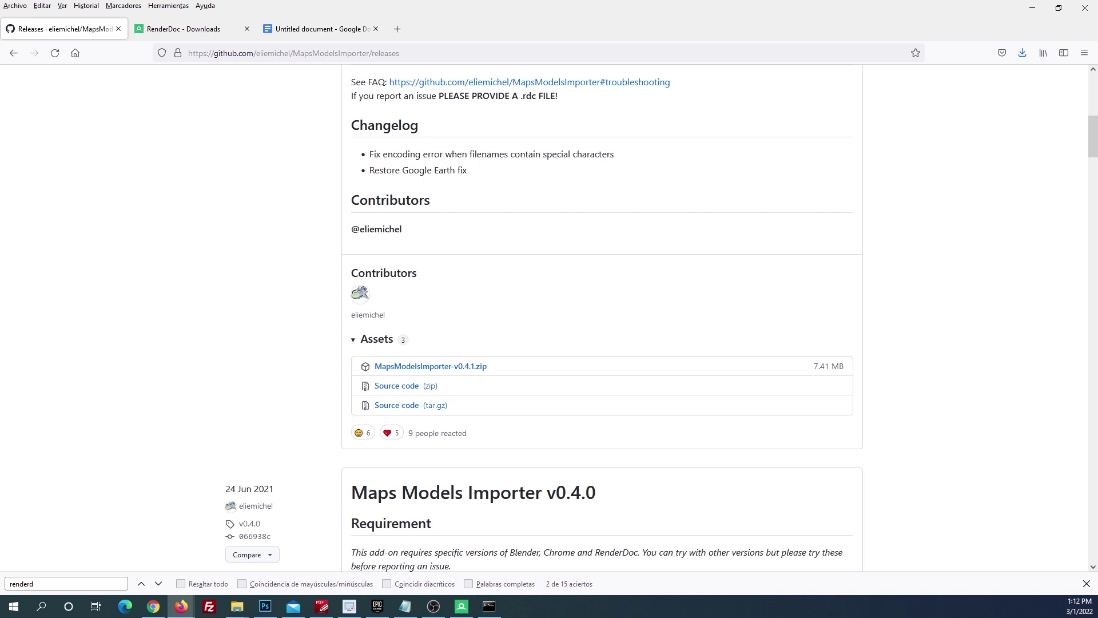
left_click(433, 606)
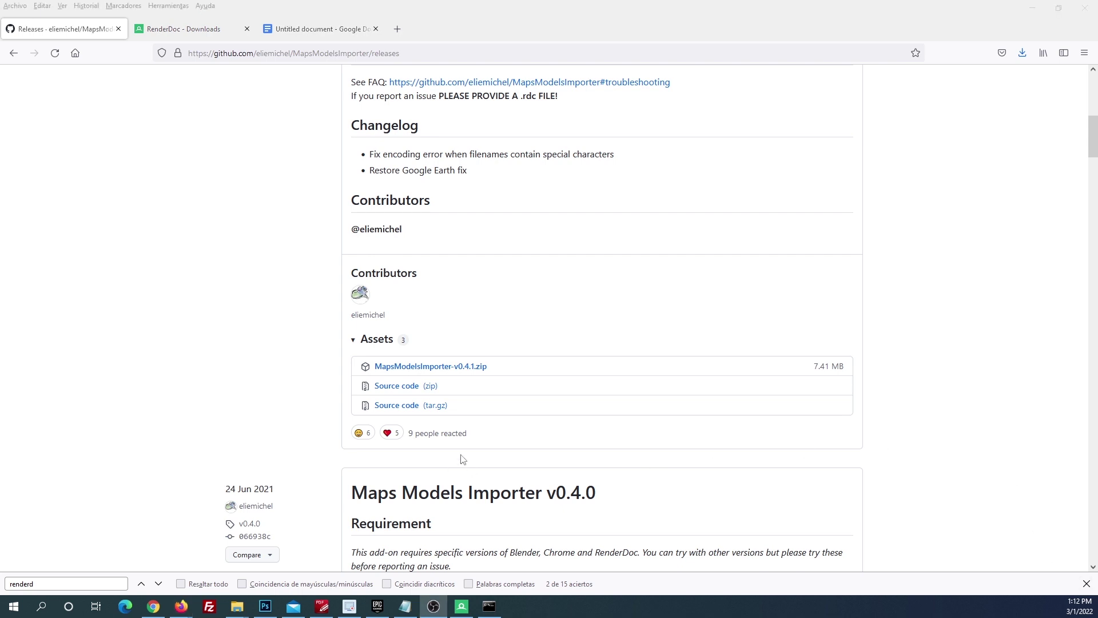
left_click(397, 28)
- Search the web for 'blender' and go to the blender.org download page
type("blender")
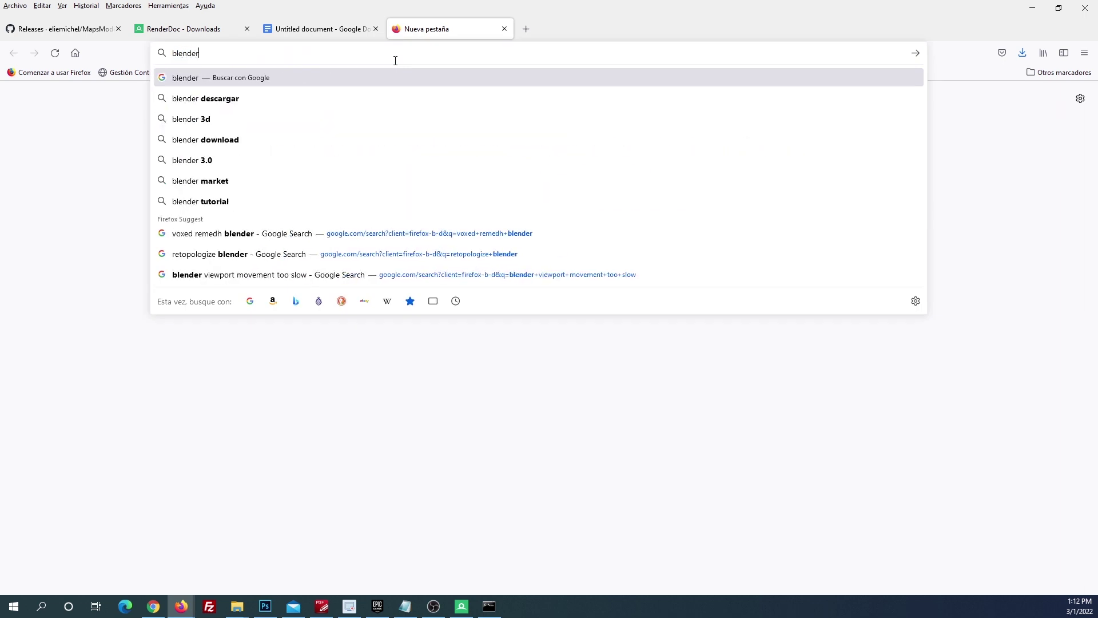
key("Return")
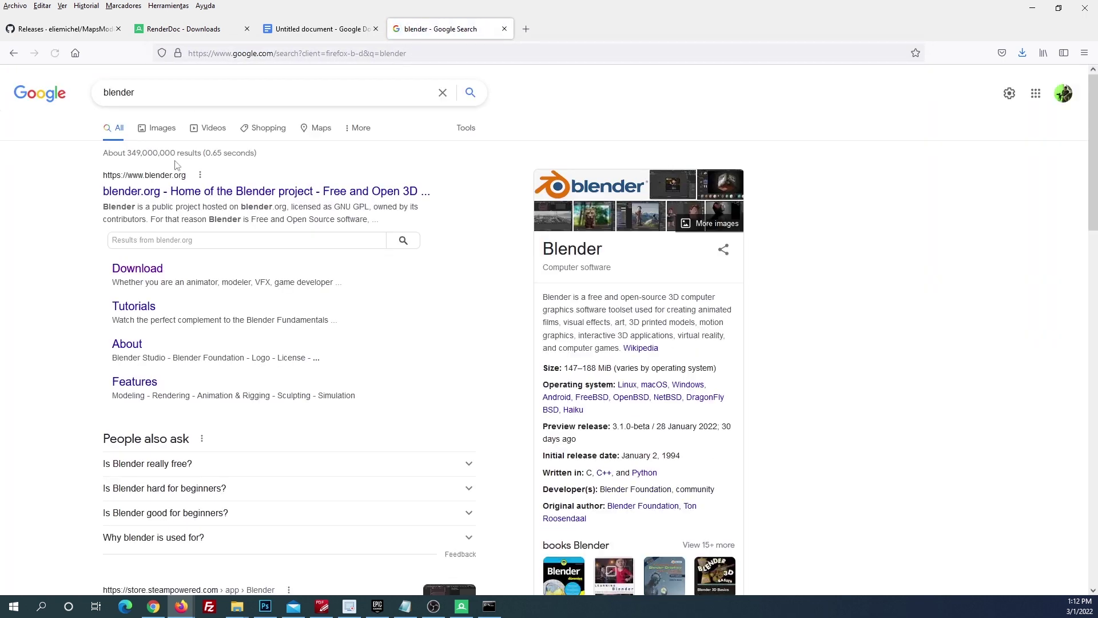
left_click(163, 195)
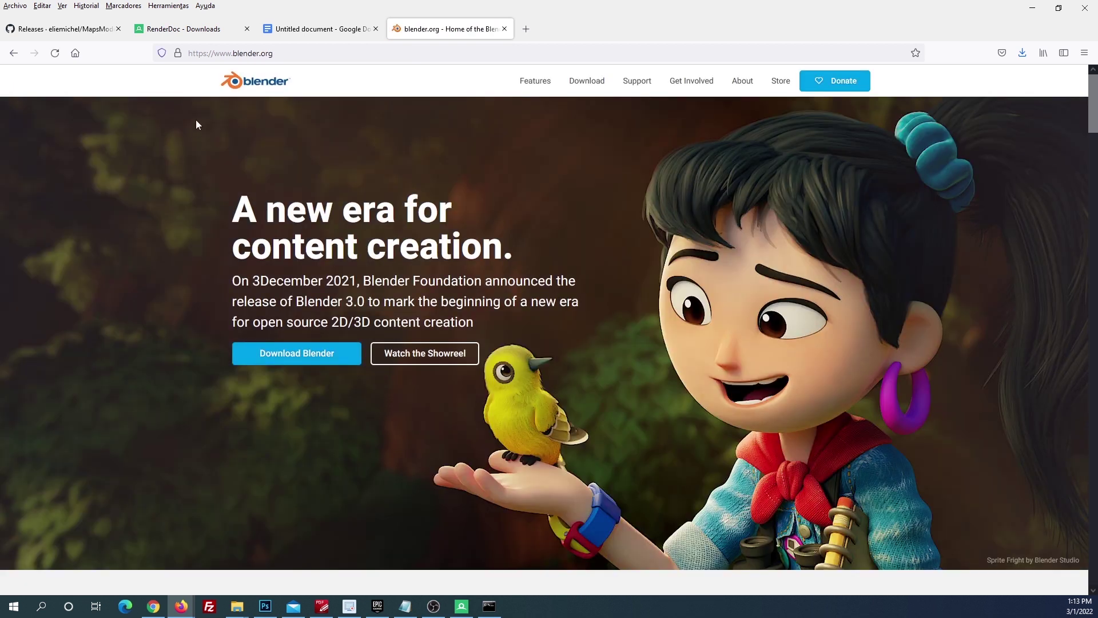
left_click(587, 81)
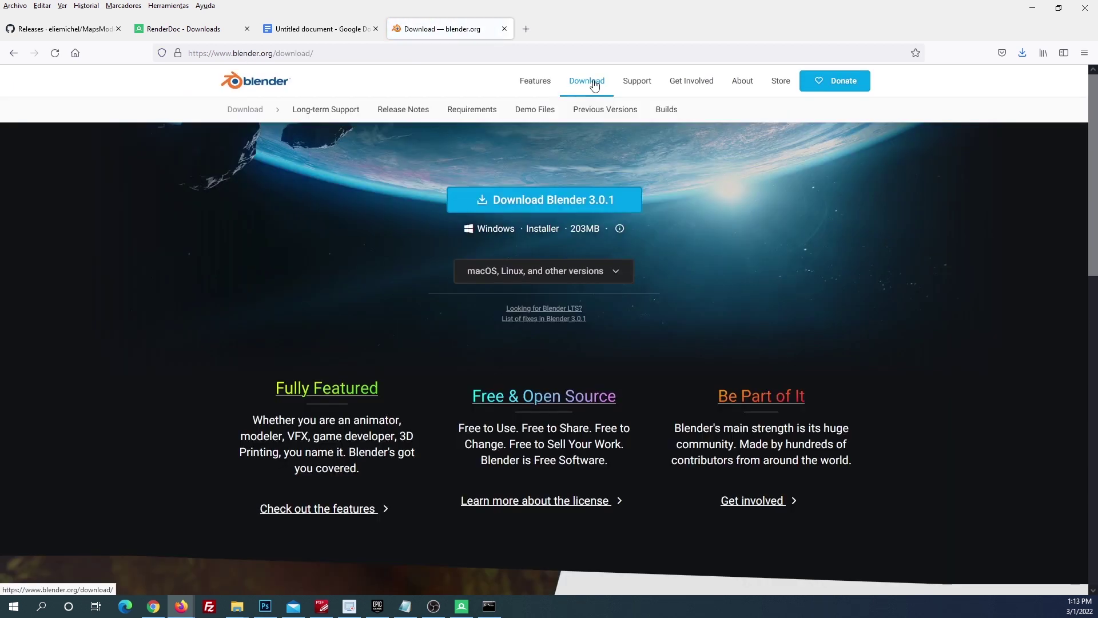
- Go through Previous Versions to the full release archive and open the Blender2.93 folder
scroll(380, 343, "down", 12)
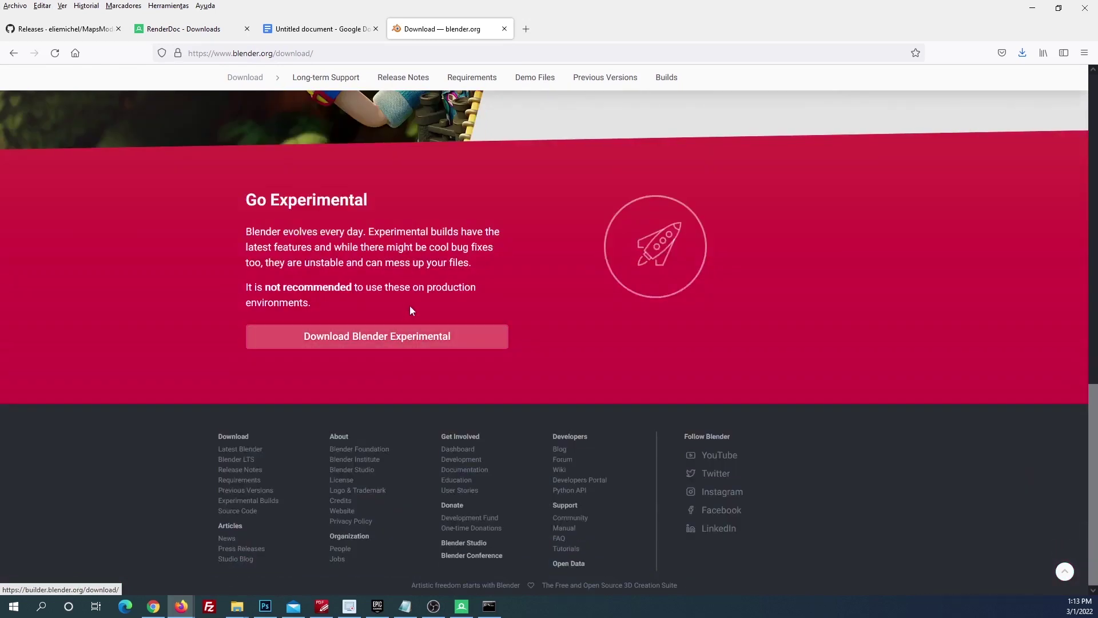
left_click(240, 491)
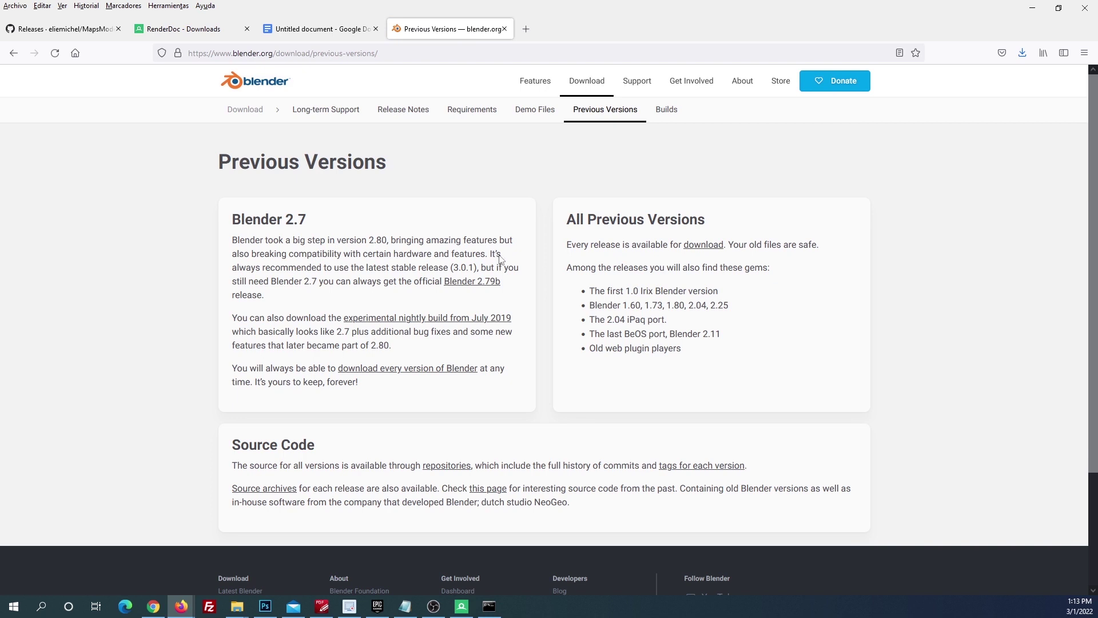
left_click(696, 246)
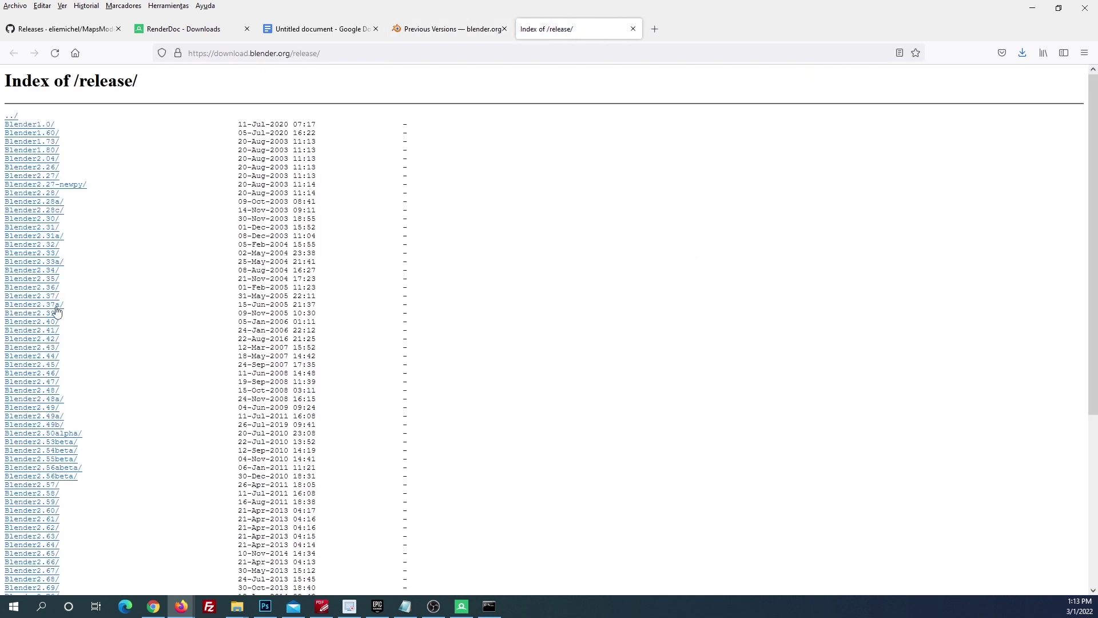
scroll(76, 458, "down", 5)
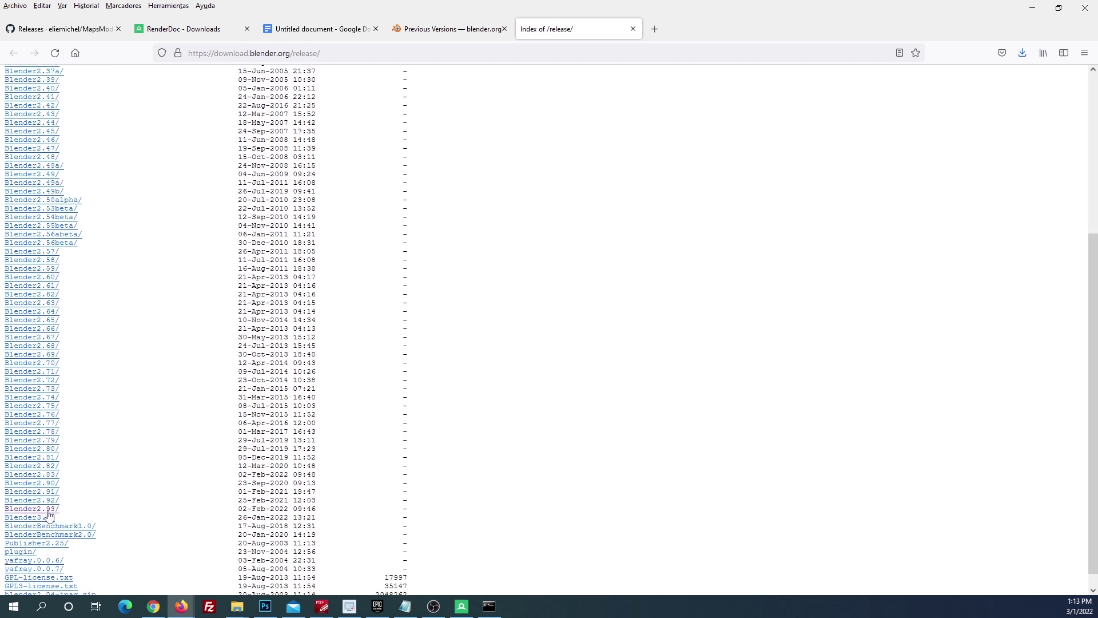
left_click(47, 510)
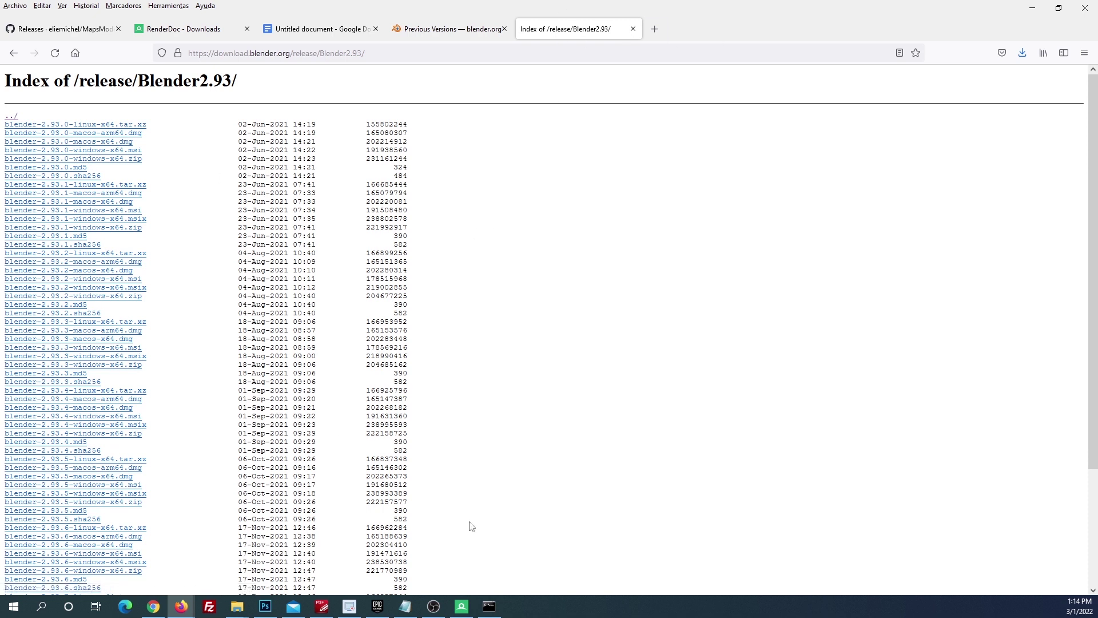
- Launch Blender from the Start menu search ('bl') and delete the default cube
left_click(14, 606)
type("bl")
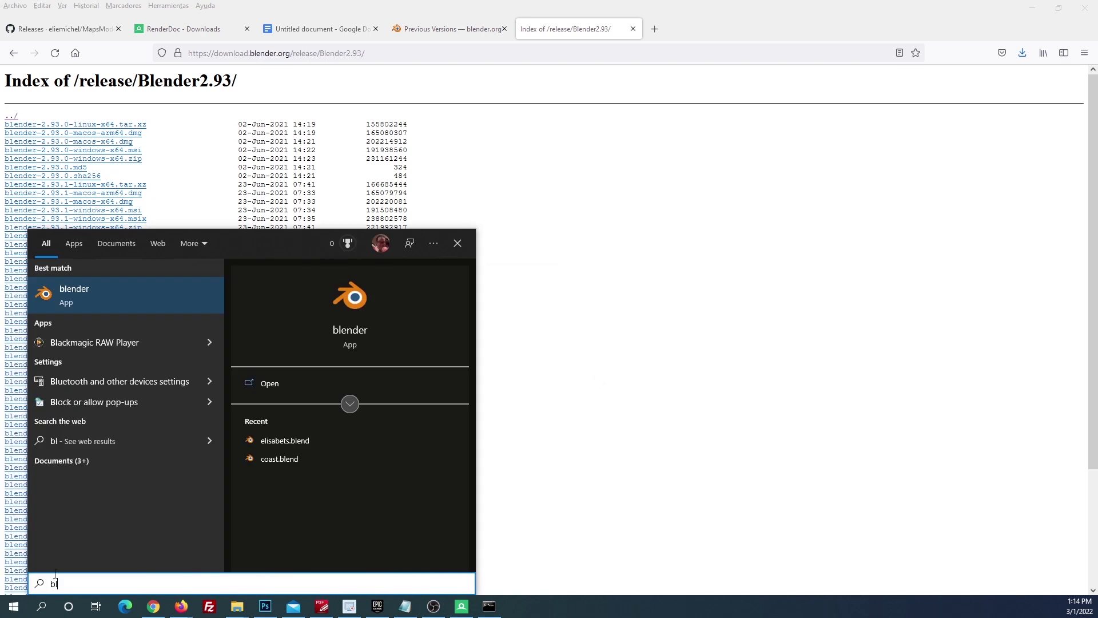
key("Return")
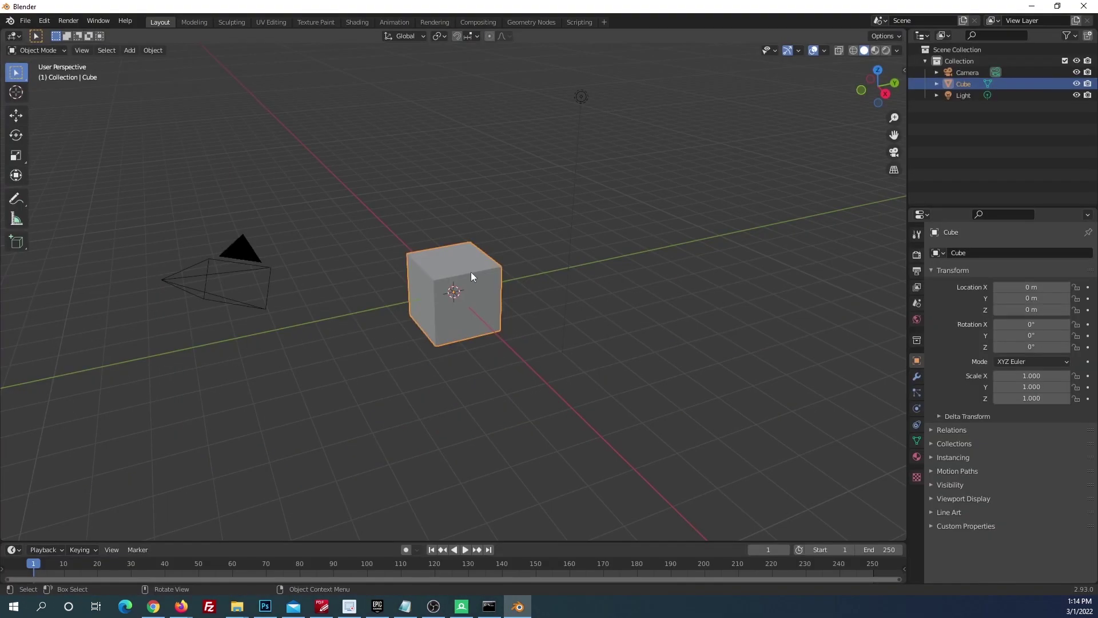
key("Delete")
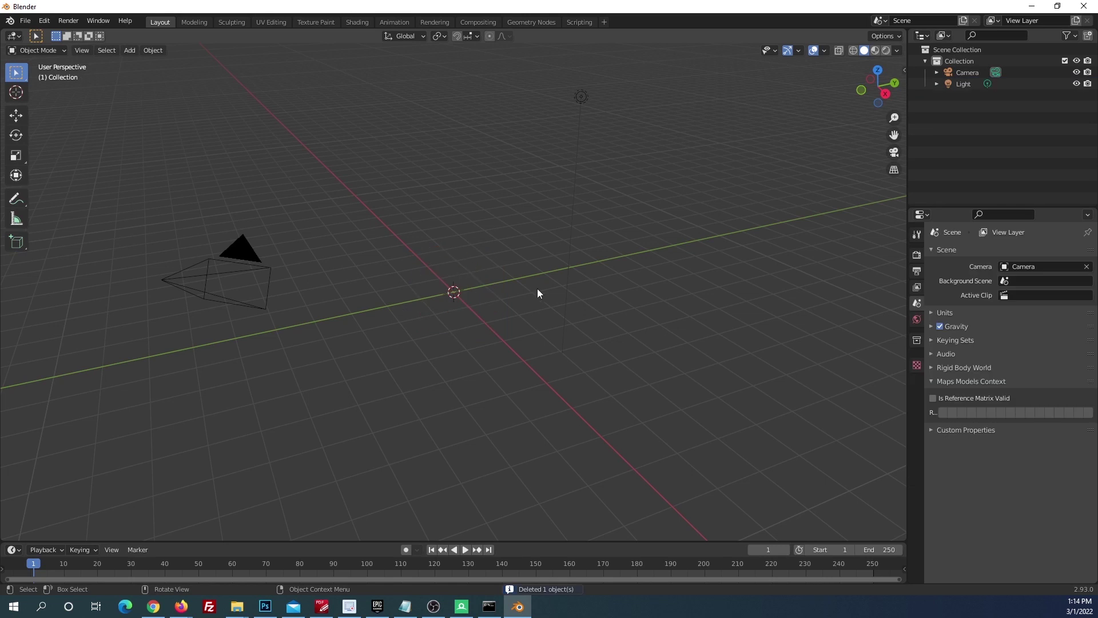
- Install the add-on from MapsModelsImporter-v0.4.1.zip in Downloads via Preferences > Add-ons
left_click(26, 23)
mouse_move(44, 21)
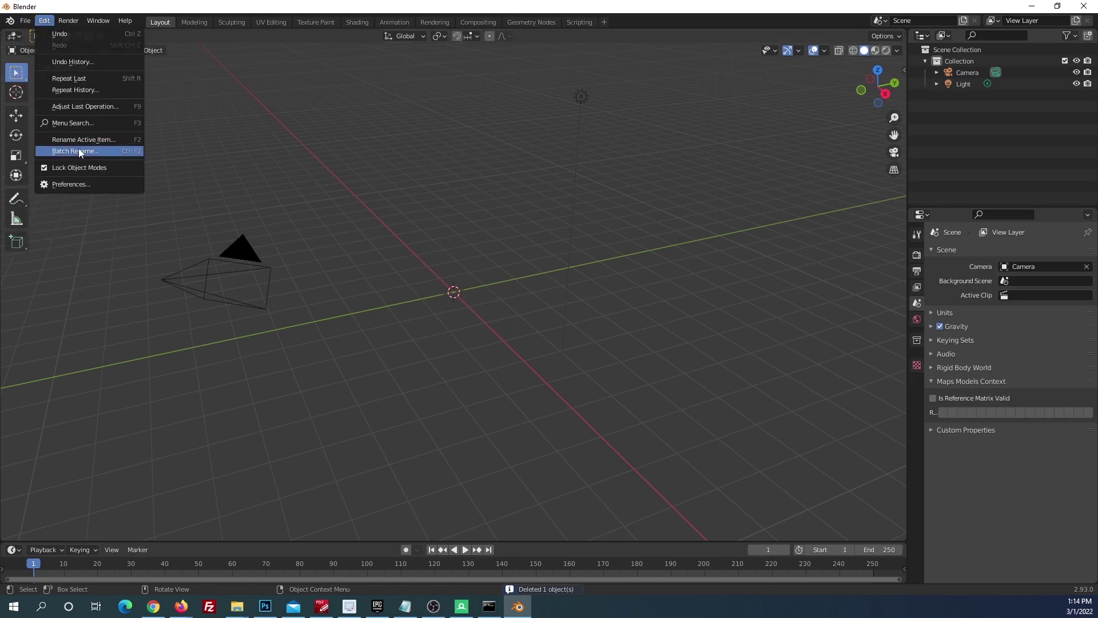
left_click(72, 185)
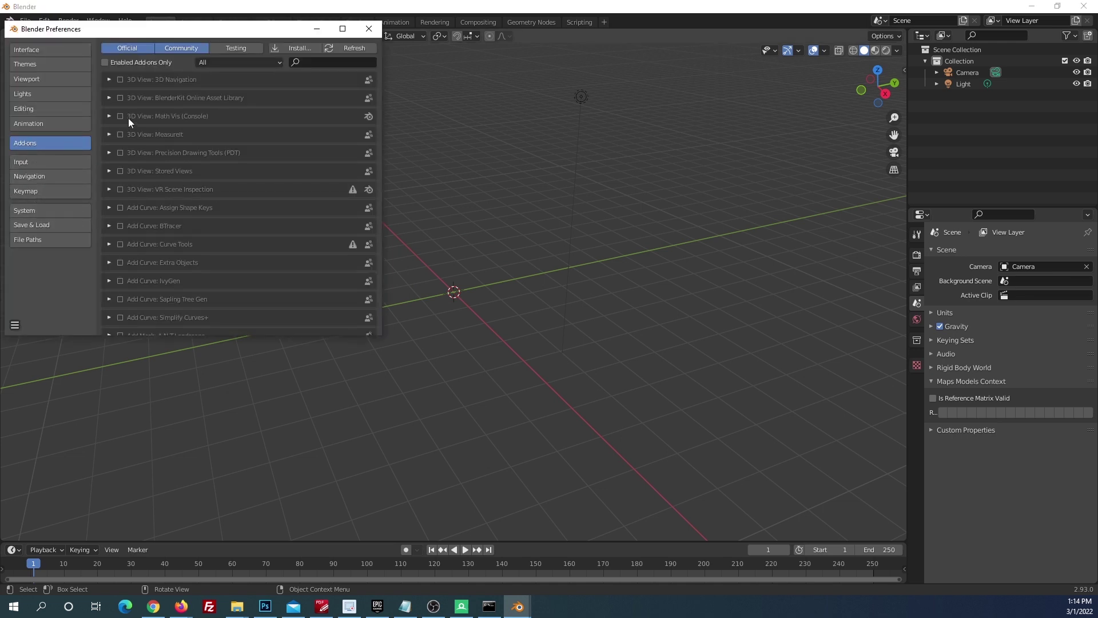
left_click(293, 48)
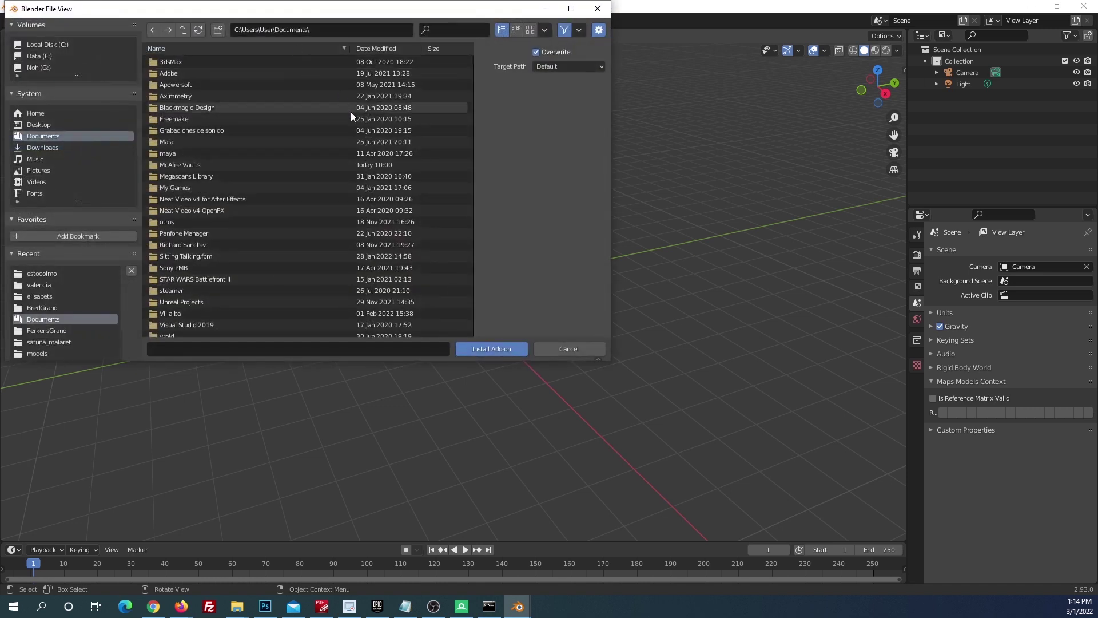
left_click_drag(283, 16, 596, 112)
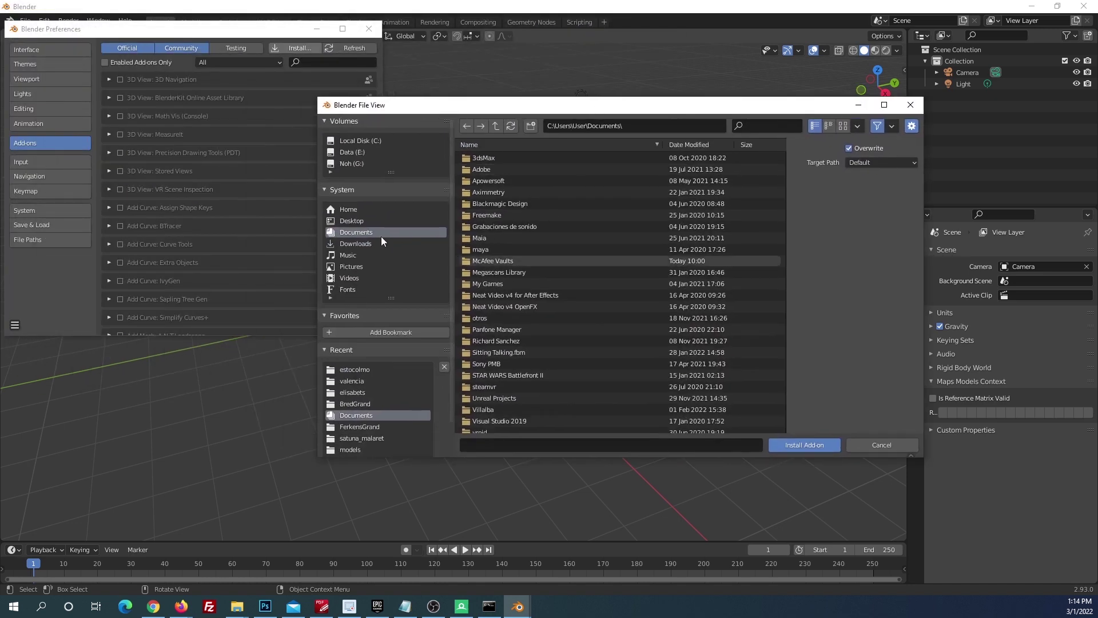
left_click(365, 245)
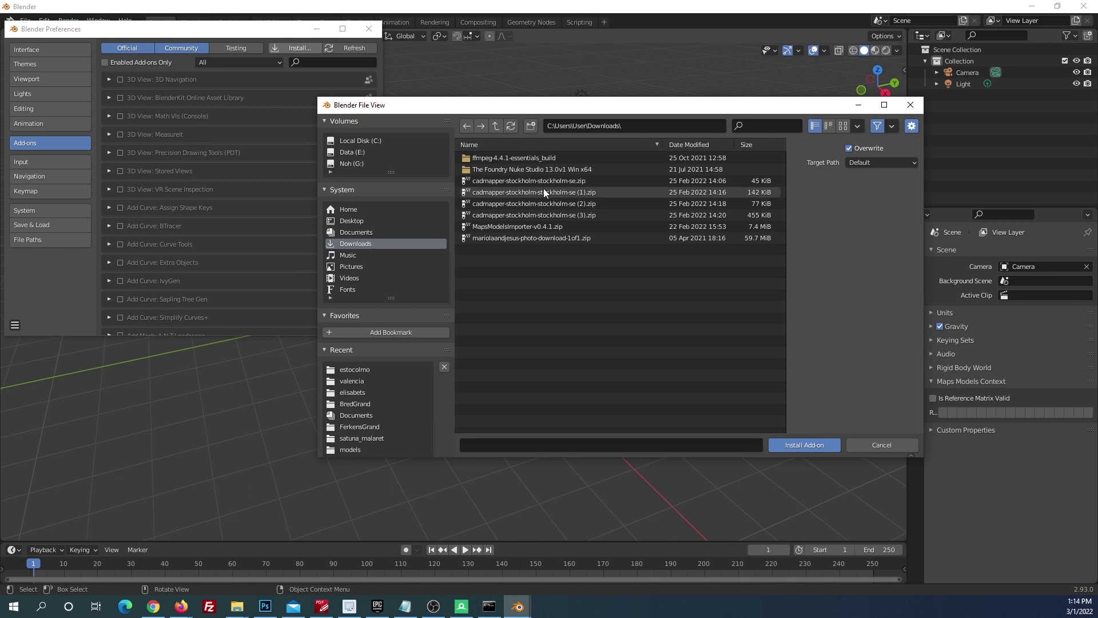
left_click(529, 227)
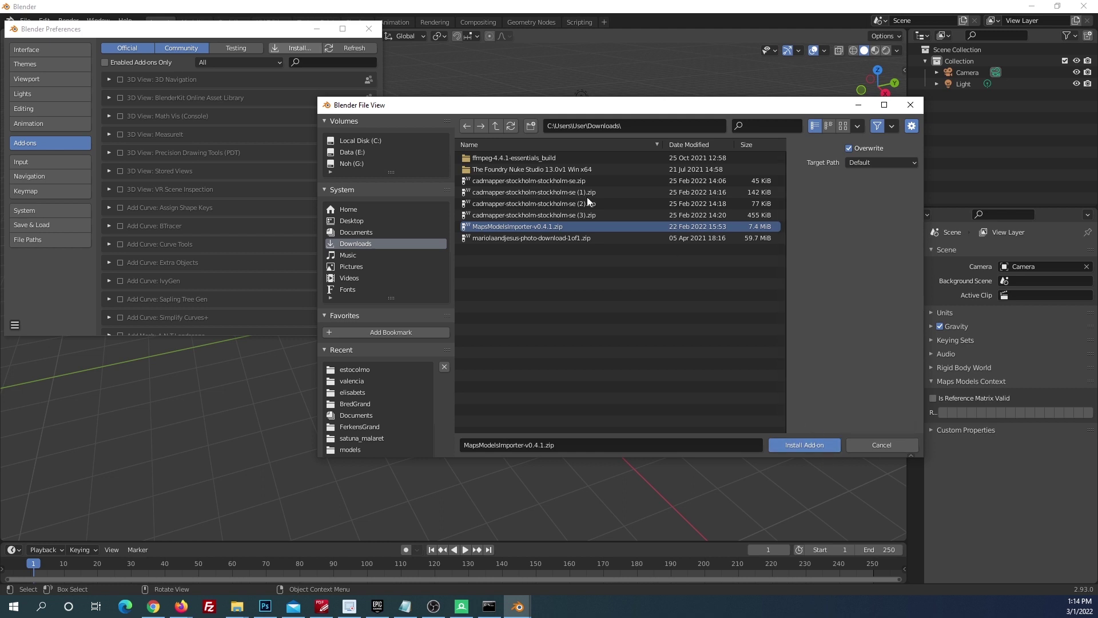
left_click(880, 446)
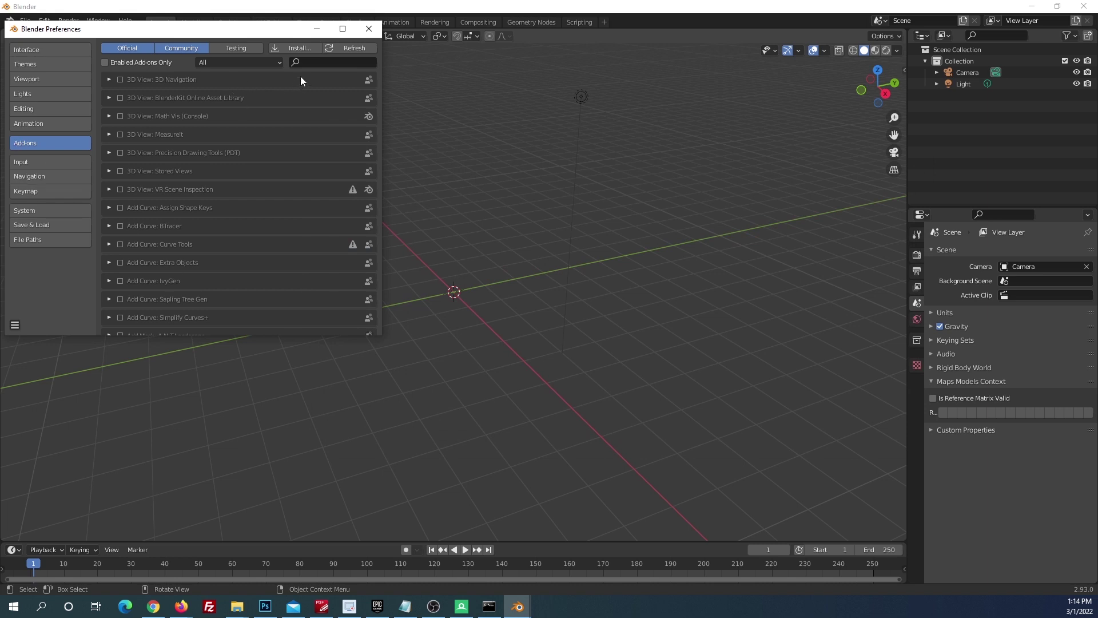
- Filter add-ons by 'map' to confirm Maps Models Importer is enabled, then close Preferences
left_click(309, 63)
type("map")
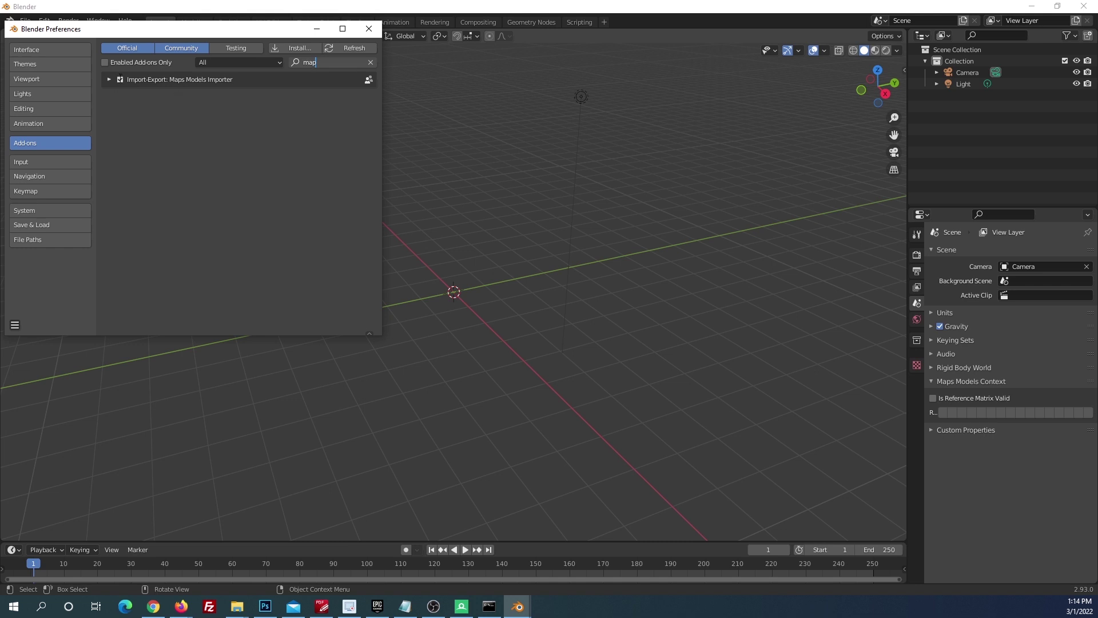
left_click(376, 31)
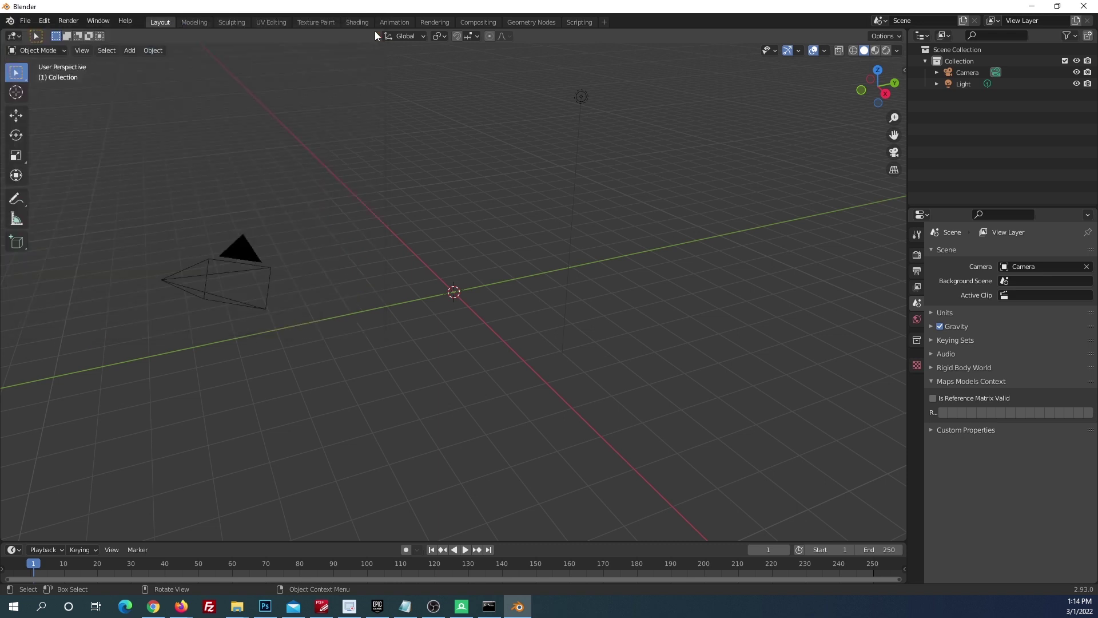
left_click(26, 21)
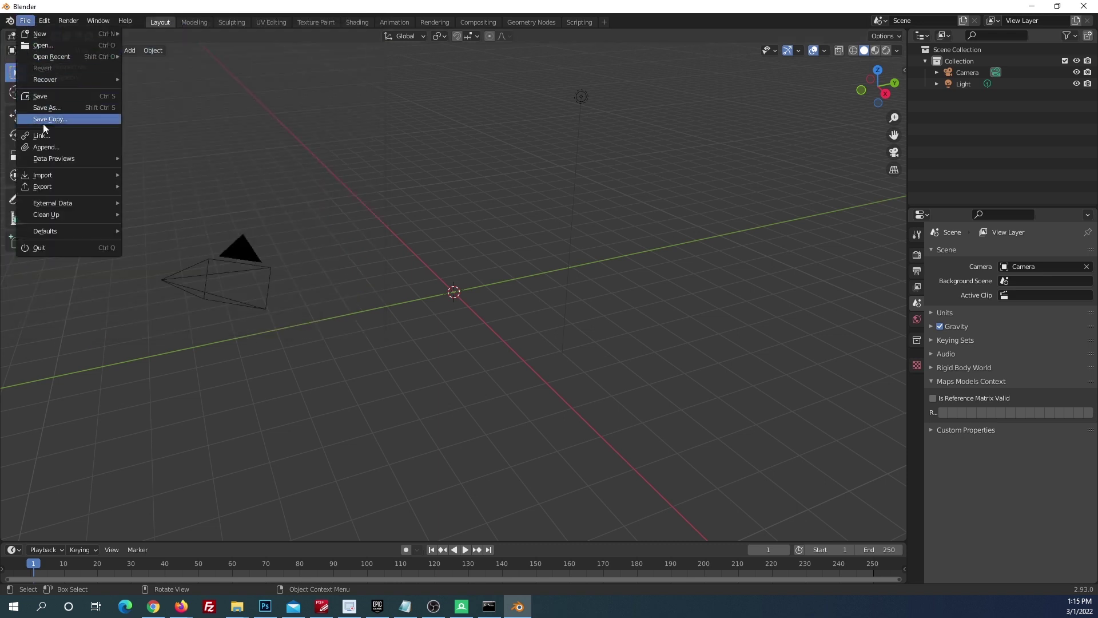
- Import valencia.rdc from E:\Proyectos\Opalo\Producción Virtual with the Google Maps capture importer
mouse_move(117, 175)
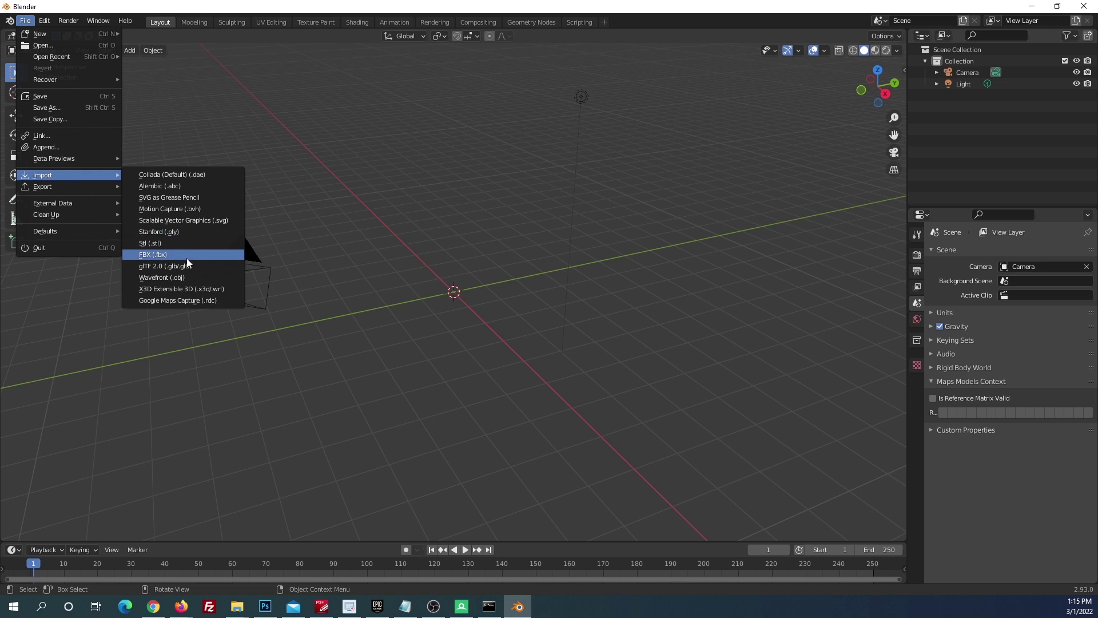
left_click(207, 301)
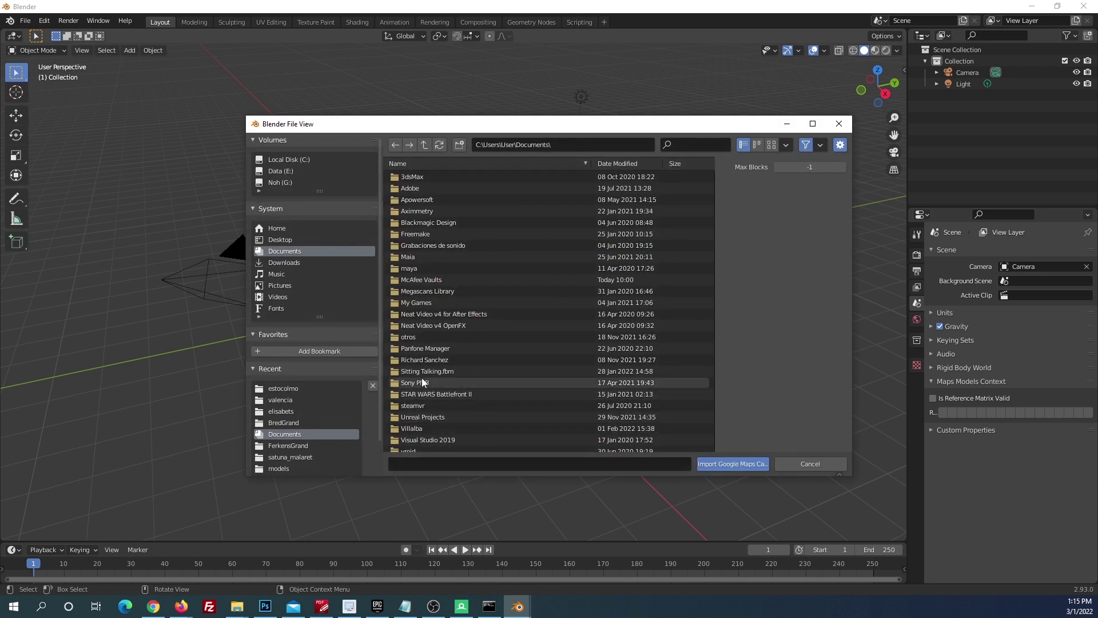
mouse_move(237, 606)
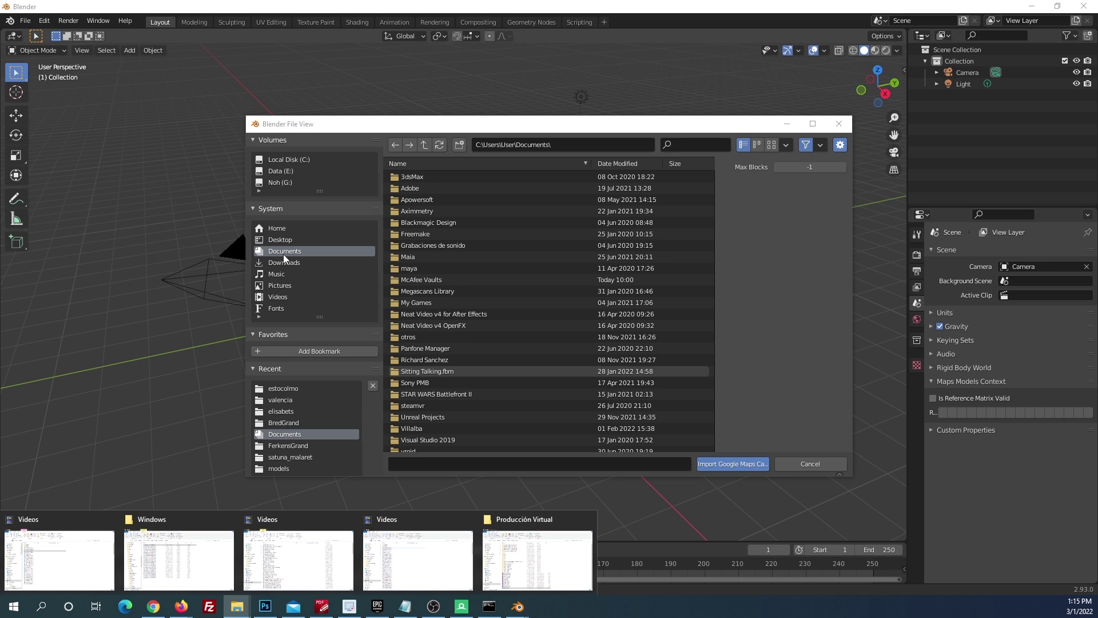
left_click(287, 171)
double_click(418, 270)
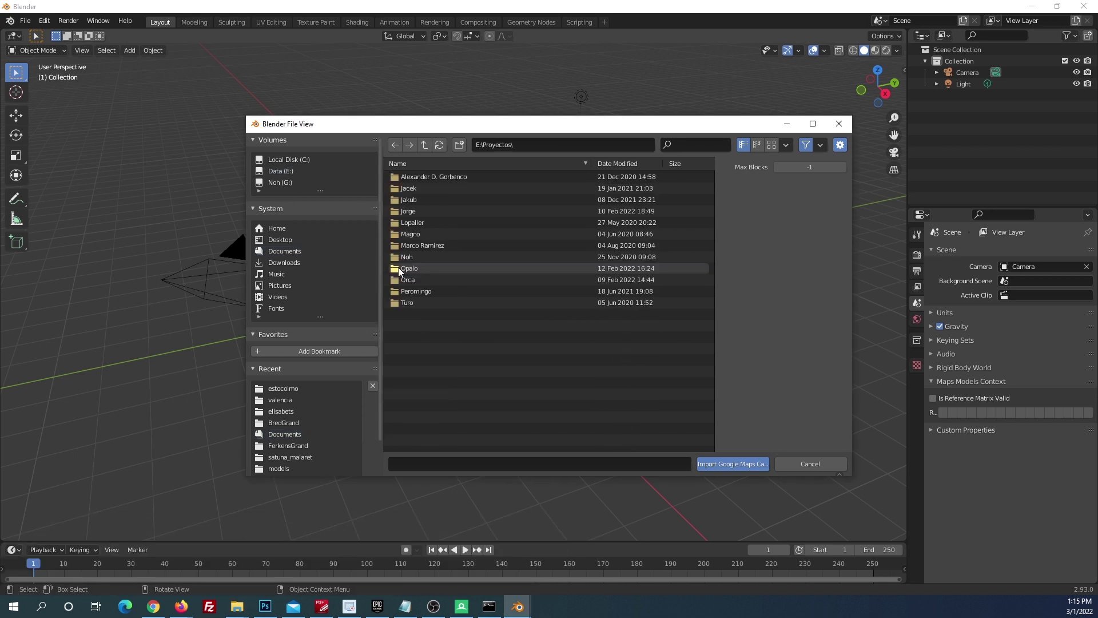
double_click(415, 269)
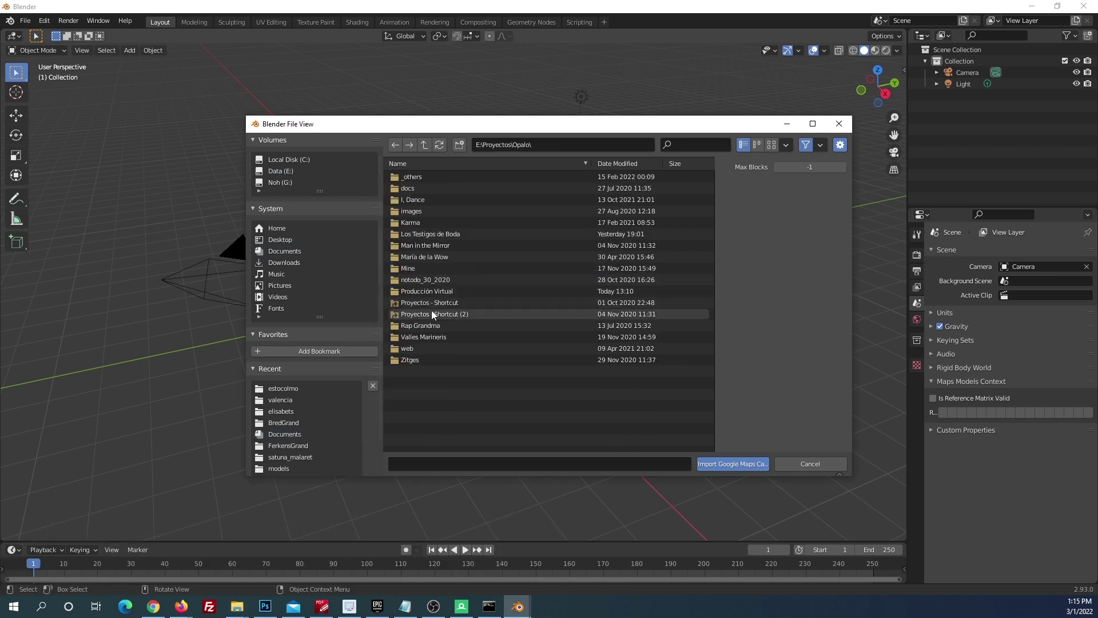
double_click(423, 292)
left_click(419, 405)
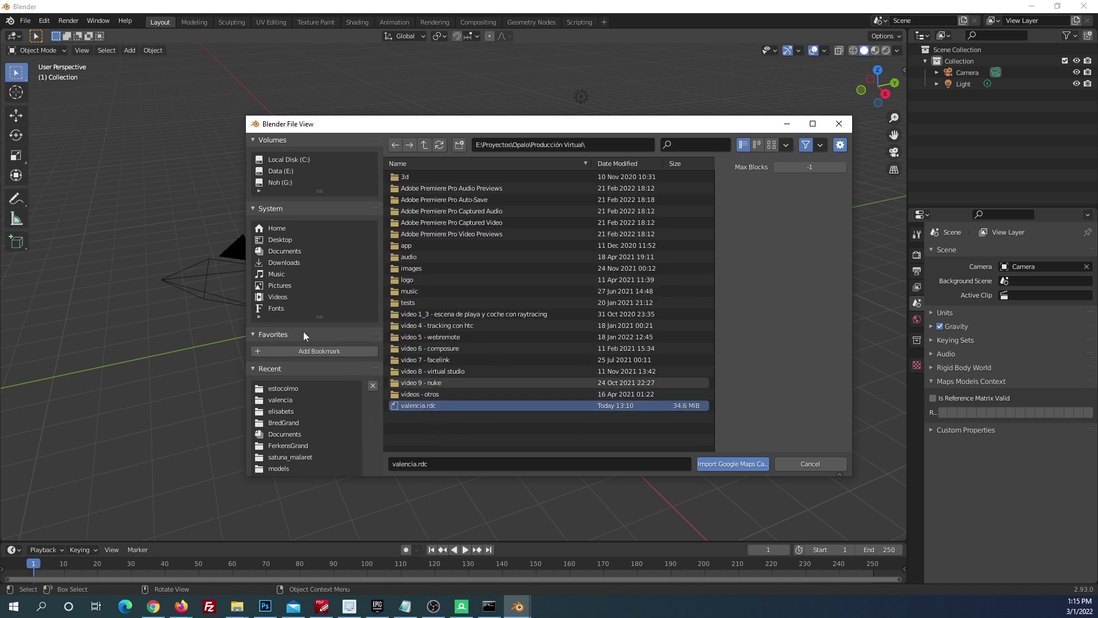
left_click(725, 463)
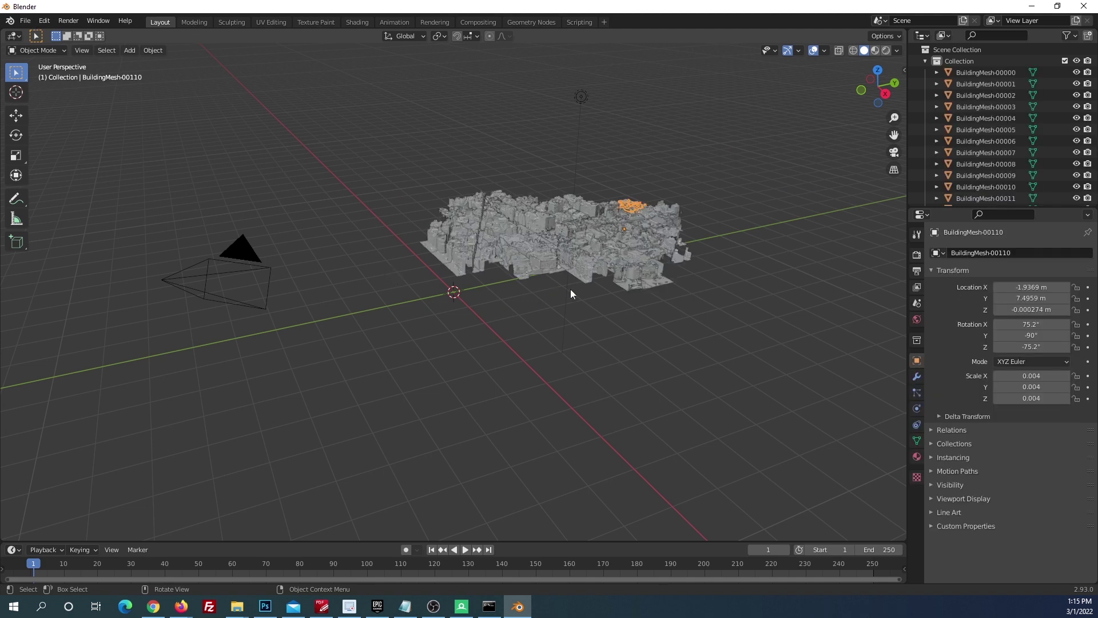
- Deselect the mesh, orbit over the city, and switch viewport shading to Rendered
left_click(594, 160)
mouse_move(643, 283)
middle_mouse_down()
mouse_move(587, 320)
mouse_move(625, 343)
middle_mouse_up()
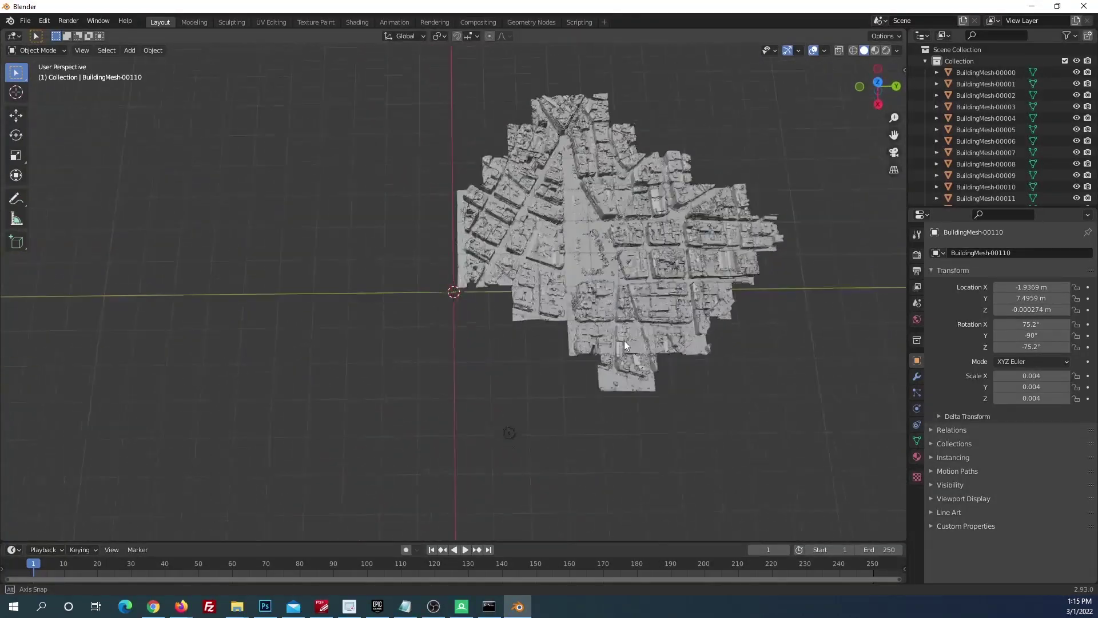
scroll(631, 278, "up", 3)
scroll(634, 277, "up", 2)
mouse_move(633, 277)
middle_mouse_down()
mouse_move(693, 223)
mouse_move(626, 218)
mouse_move(731, 155)
middle_mouse_up()
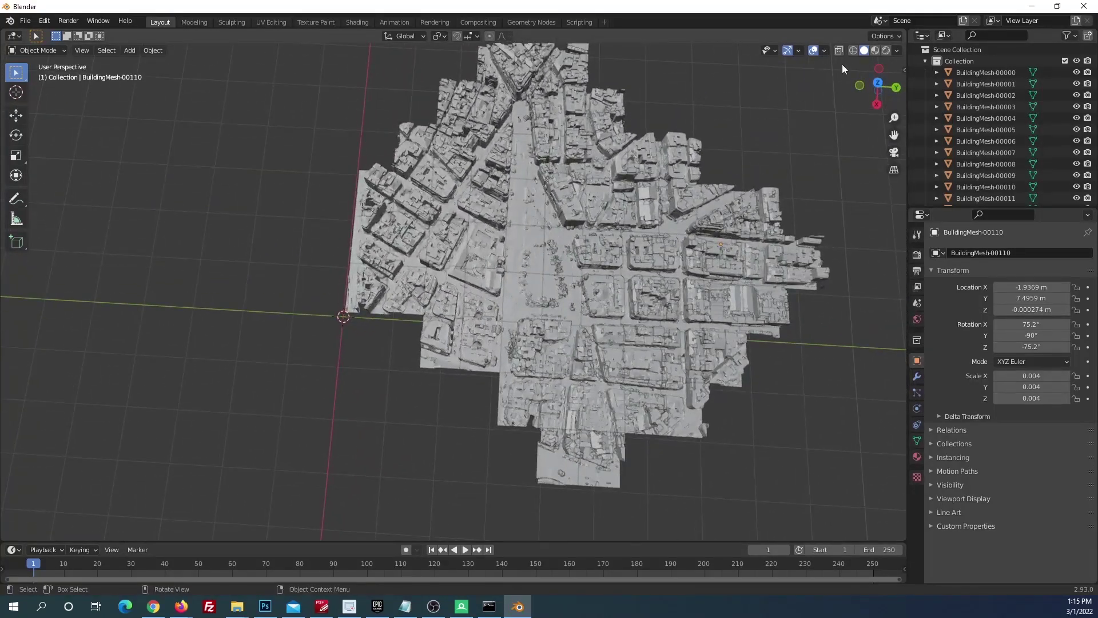
left_click(886, 51)
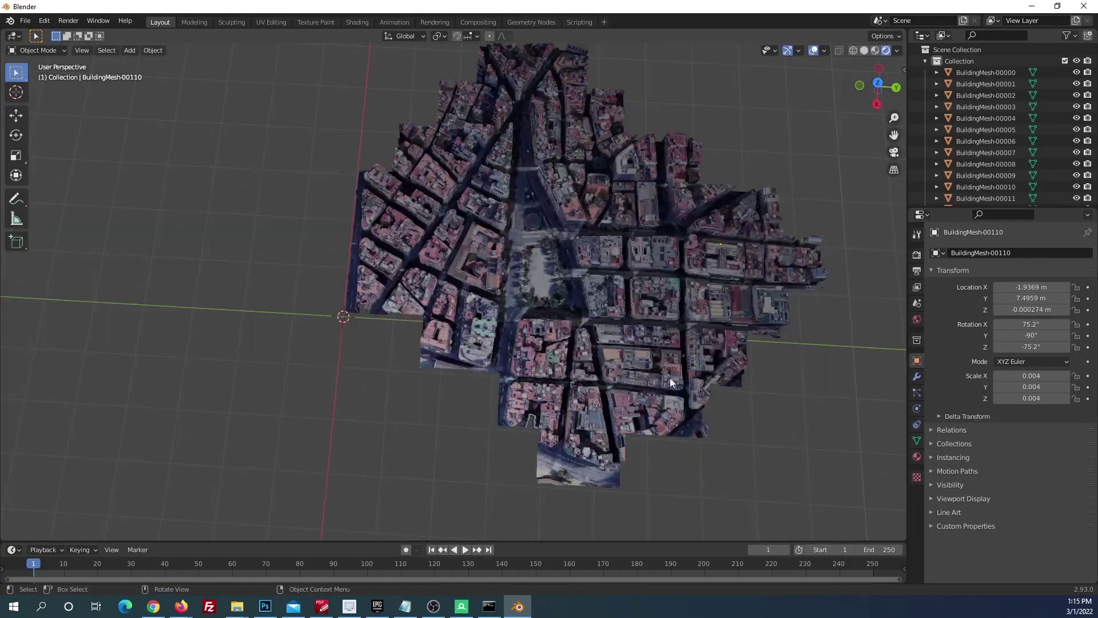
- Orbit and zoom around the textured city to inspect the buildings and plaza
middle_click_drag(592, 334, 626, 314)
mouse_move(631, 263)
middle_mouse_down()
mouse_move(646, 239)
mouse_move(672, 272)
mouse_move(652, 314)
mouse_move(530, 304)
mouse_move(483, 238)
mouse_move(454, 232)
mouse_move(481, 266)
mouse_move(517, 267)
middle_mouse_up()
scroll(482, 267, "up", 5)
scroll(480, 280, "up", 3)
scroll(486, 281, "up", 3)
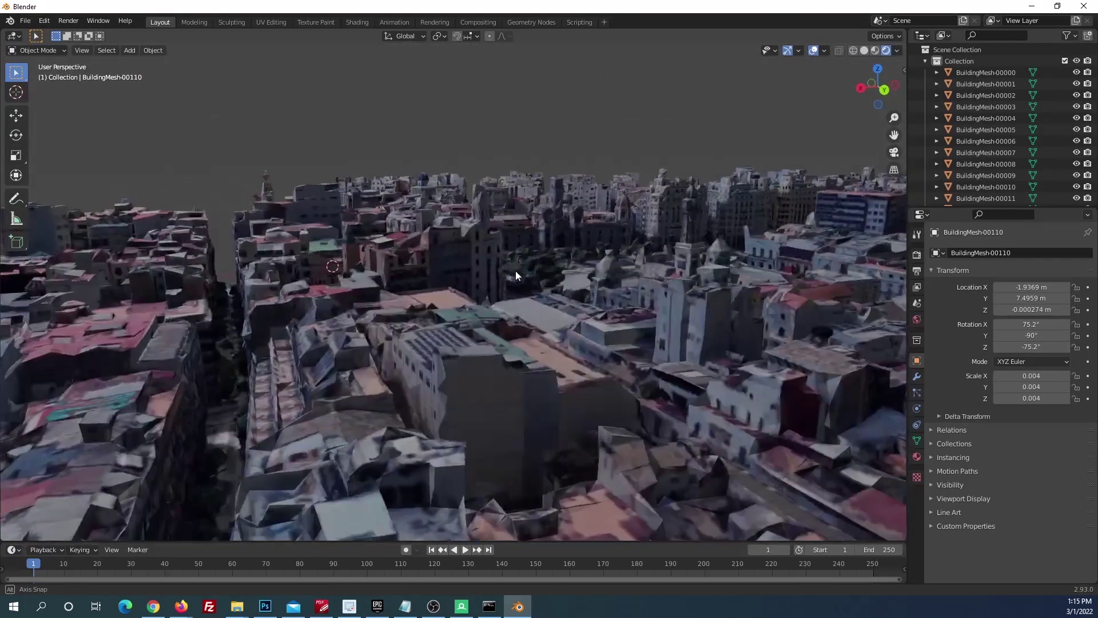
scroll(517, 266, "down", 2)
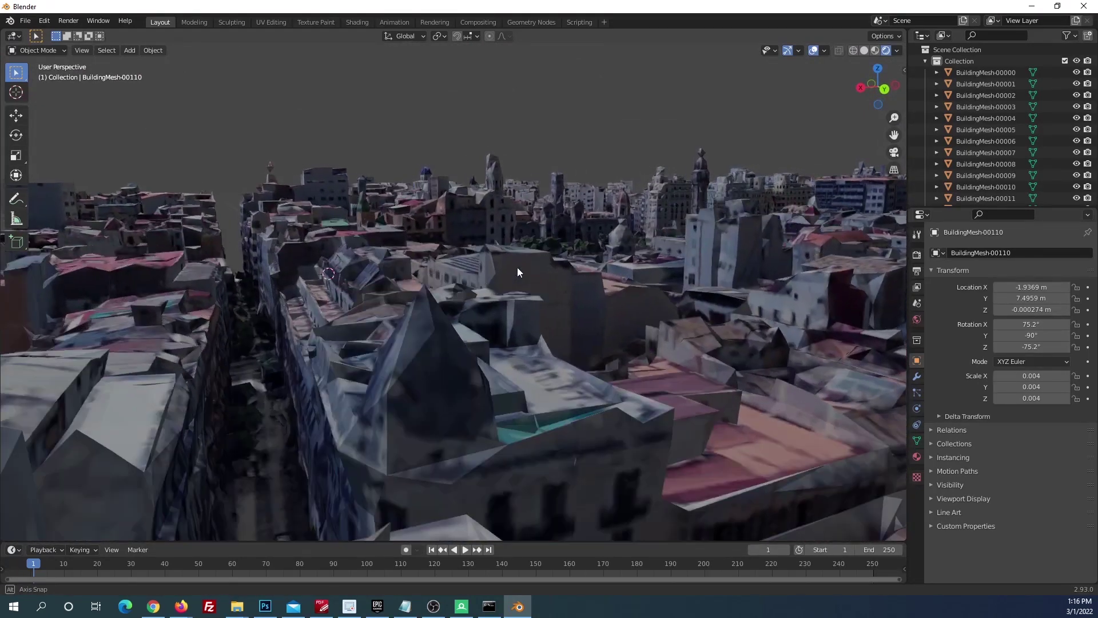
scroll(510, 260, "down", 1)
scroll(517, 268, "down", 3)
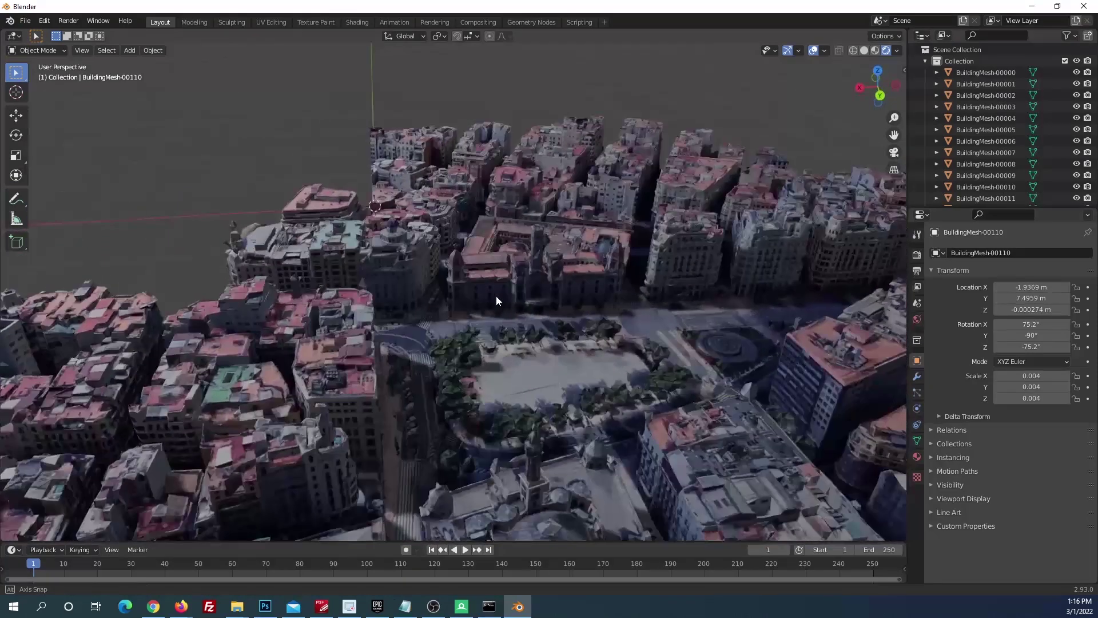
middle_click_drag(514, 274, 496, 297)
scroll(648, 280, "down", 2)
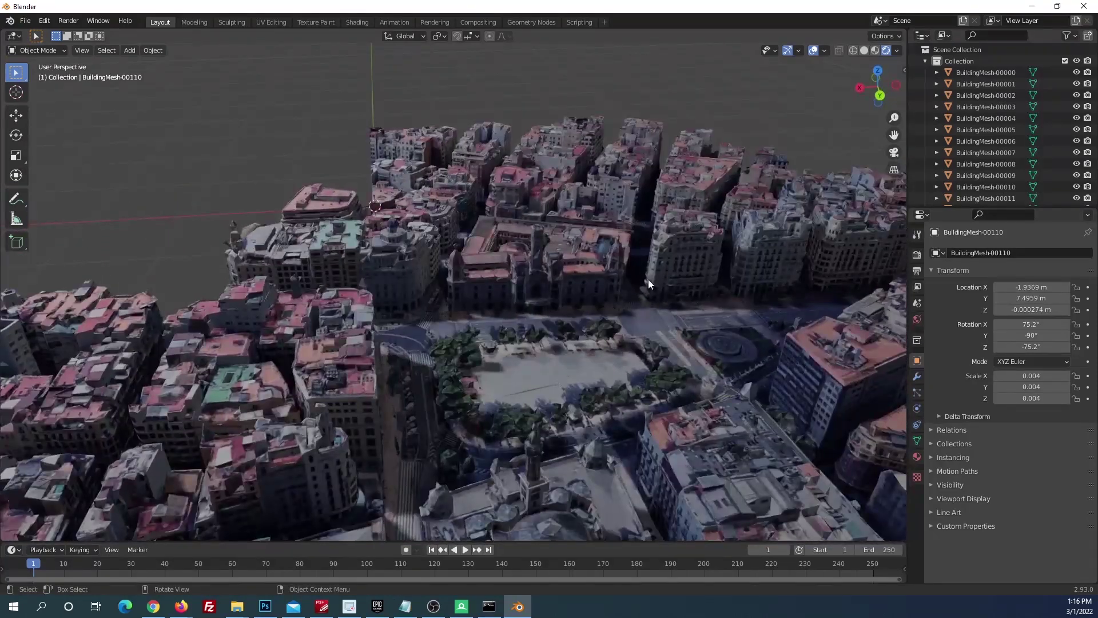
scroll(642, 286, "down", 4)
scroll(642, 286, "down", 1)
scroll(642, 286, "down", 1)
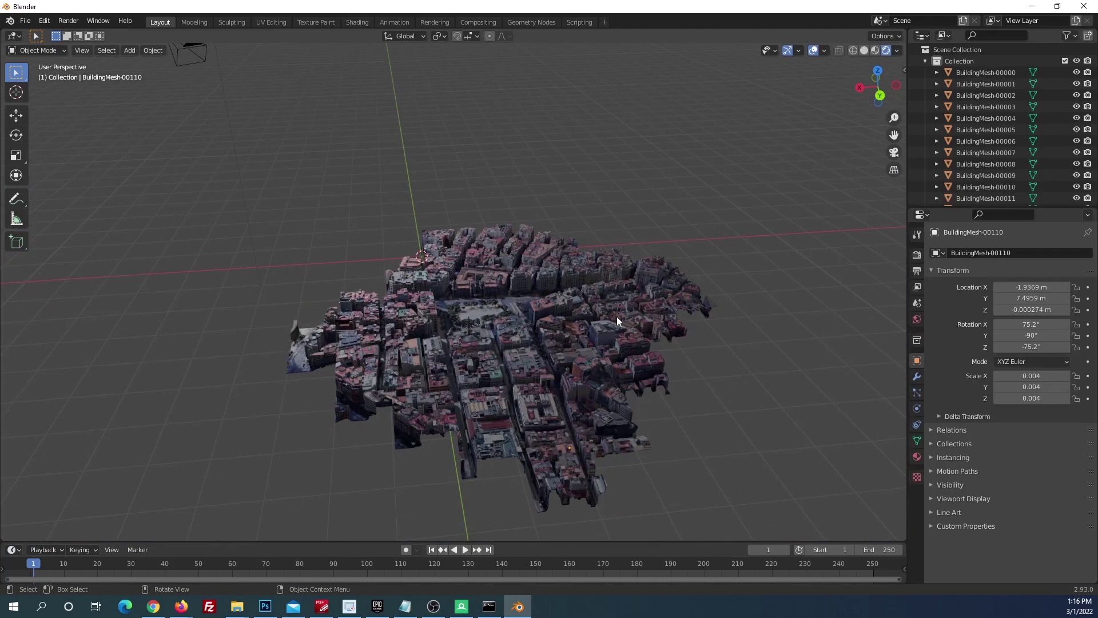
middle_click_drag(617, 317, 676, 321)
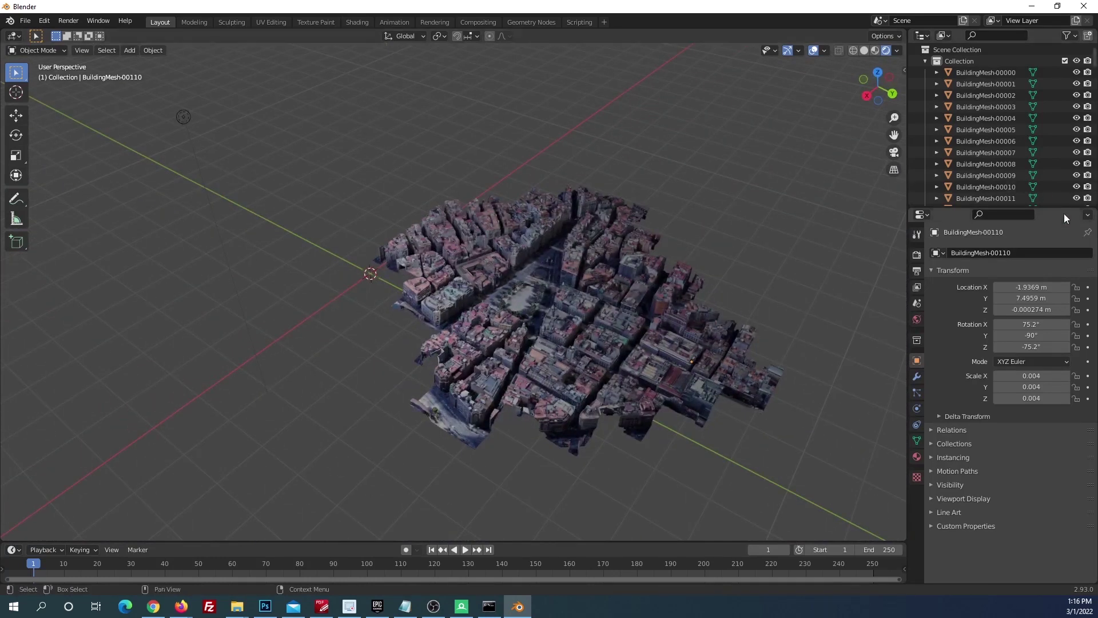
- Select every building piece from BuildingMesh-00000 through BuildingMesh-00110 in the Outliner
left_click(963, 72)
left_click(967, 84)
left_click(965, 93)
left_click(967, 106)
left_click(968, 117)
left_click(664, 291)
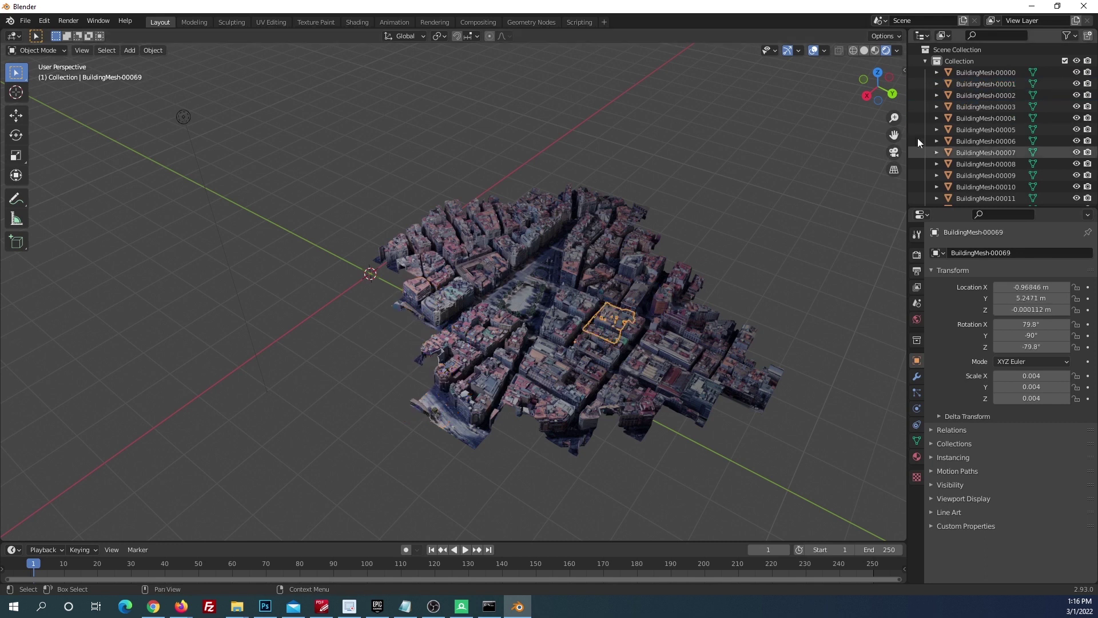
left_click(968, 72)
scroll(984, 143, "down", 10)
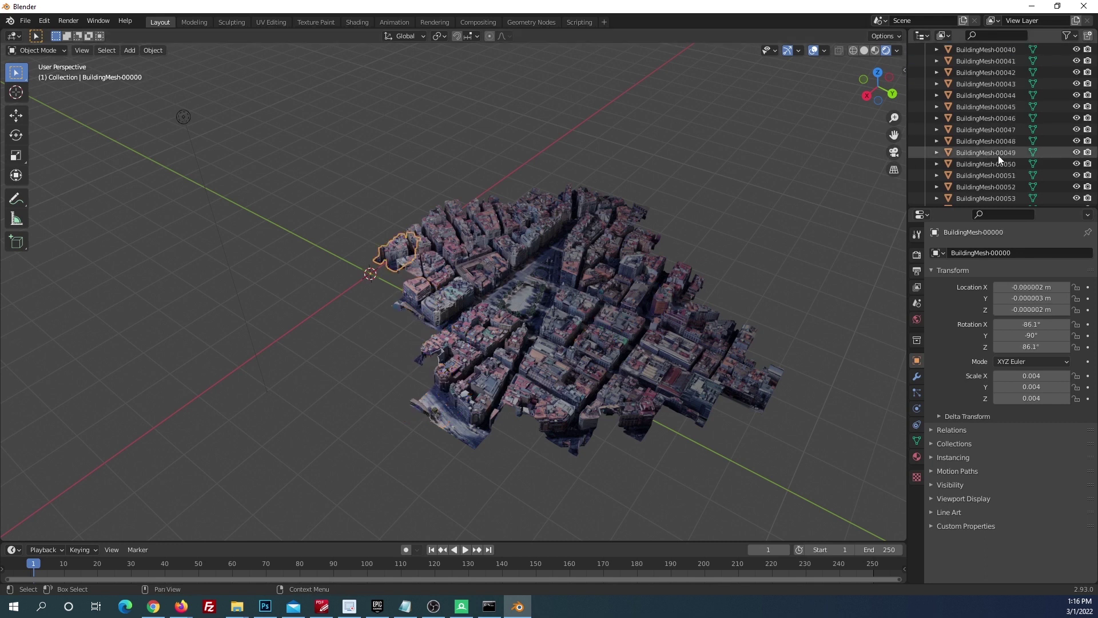
scroll(991, 167, "down", 15)
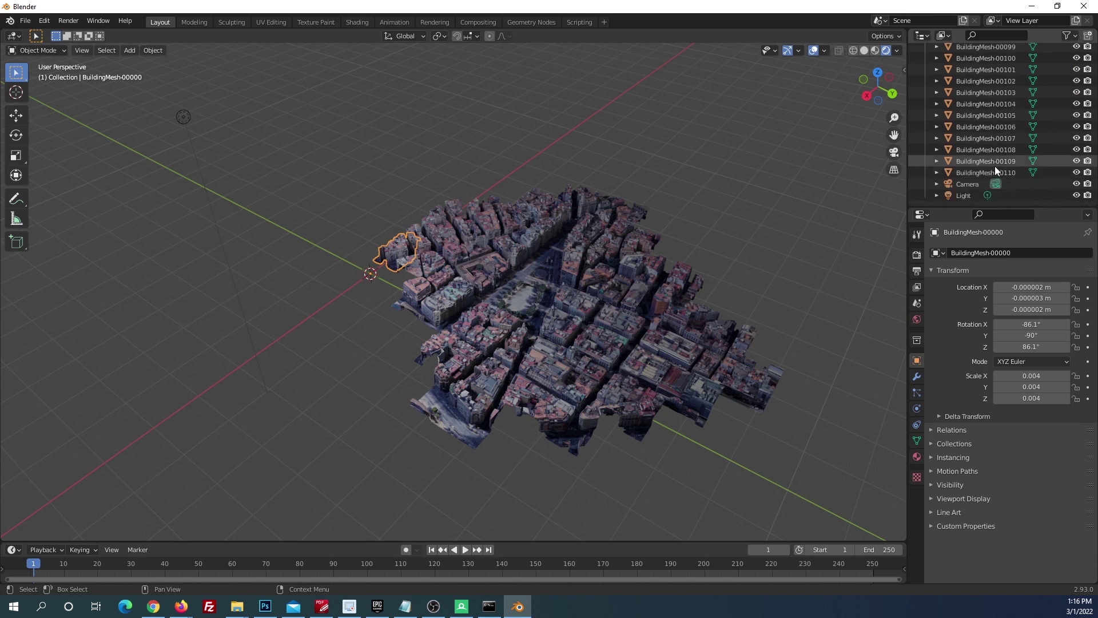
left_click(977, 171, "shift")
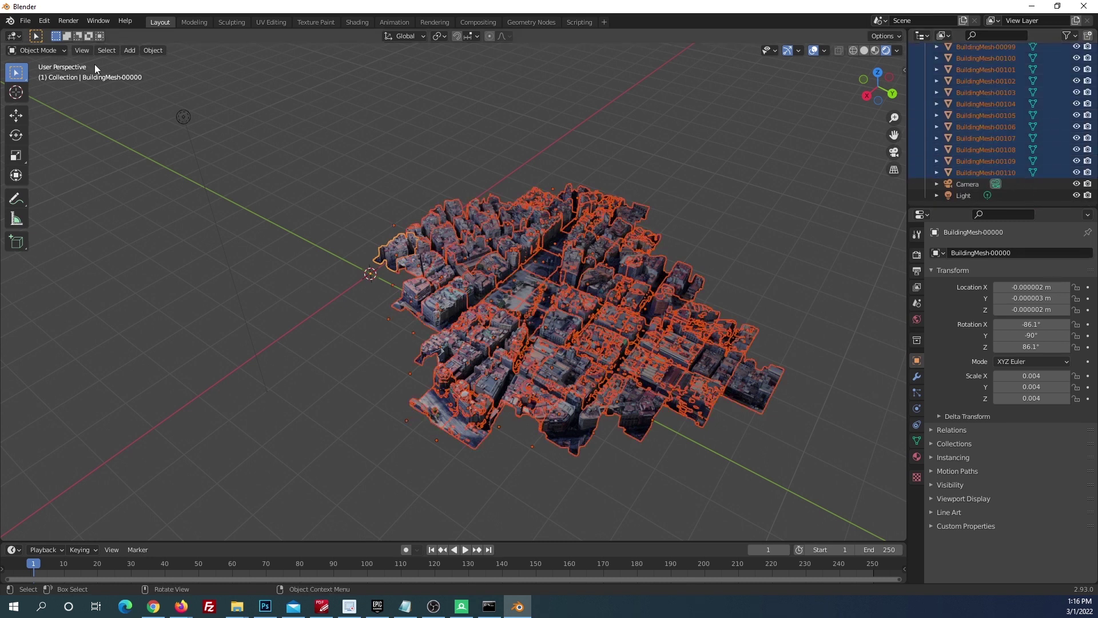
- Join the selected pieces into a single BuildingMesh-00000 object with Object > Join
left_click(147, 51)
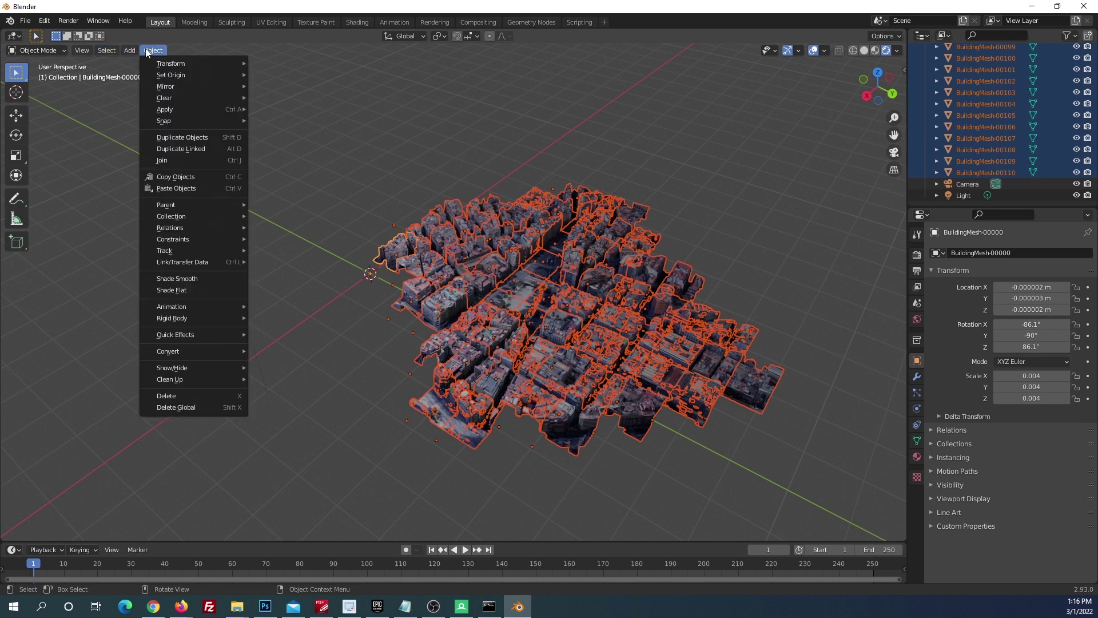
left_click(179, 162)
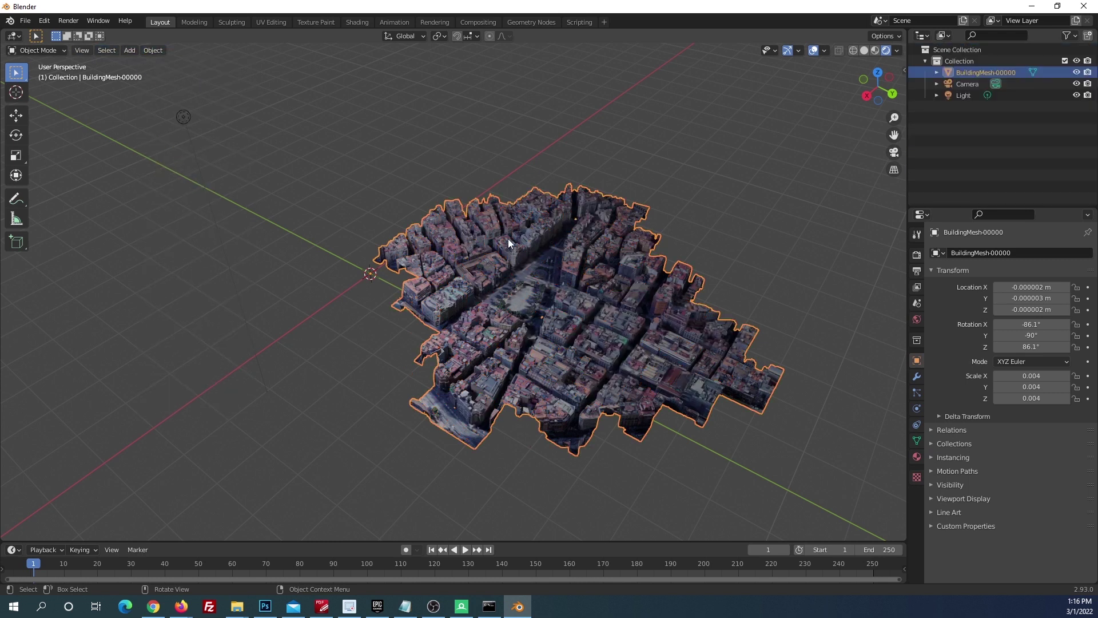
left_click(26, 22)
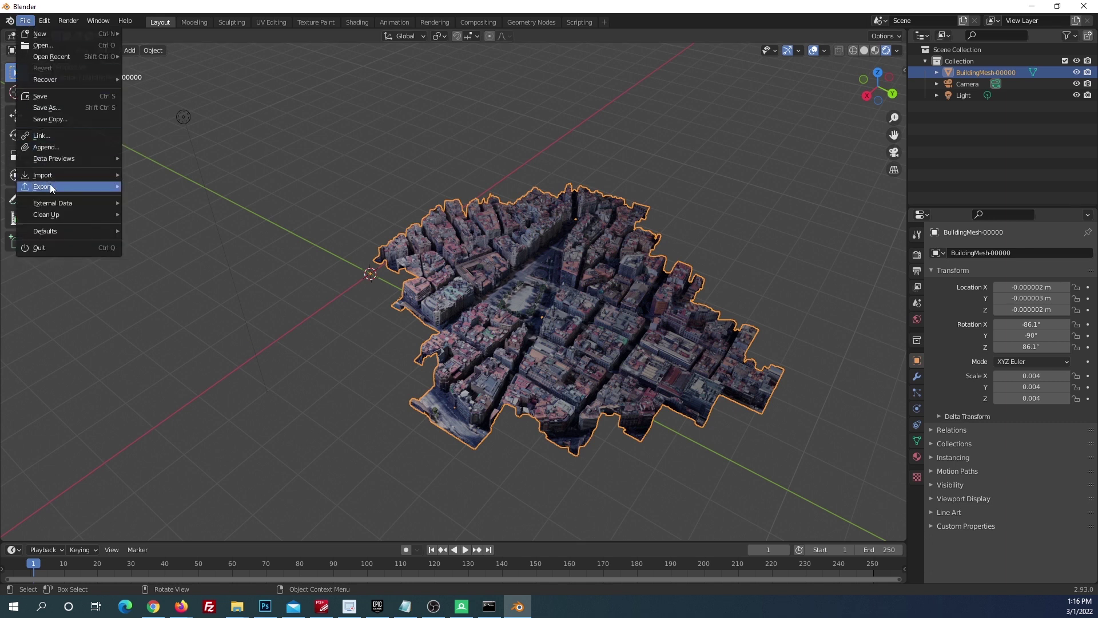
- Export the joined mesh as valencia.fbx to Producción Virtual, limited to selected objects
mouse_move(49, 184)
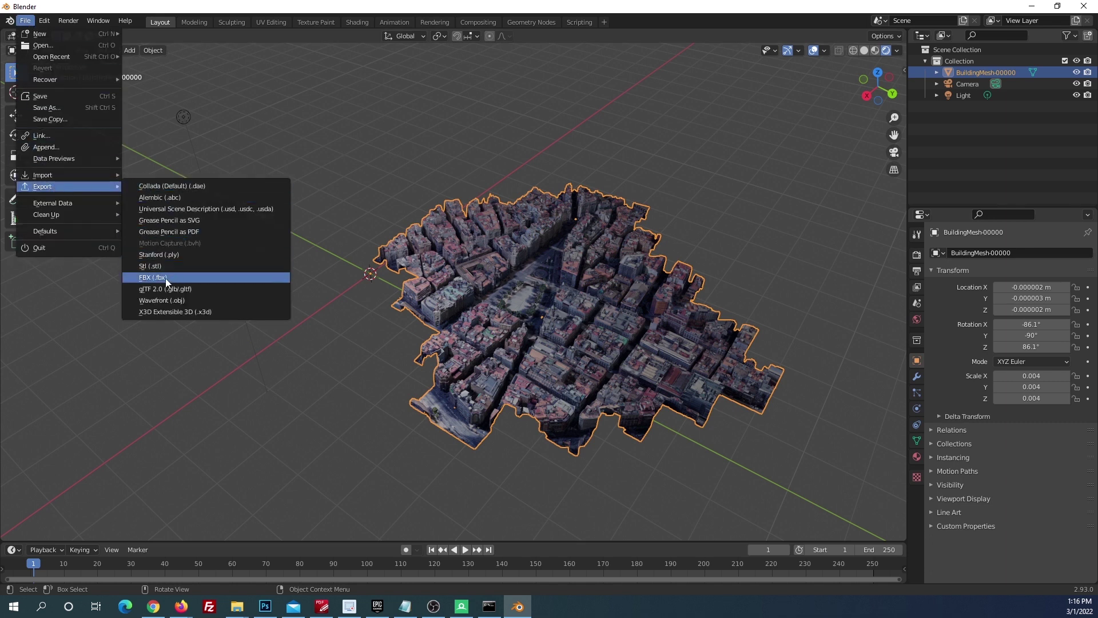
left_click(165, 279)
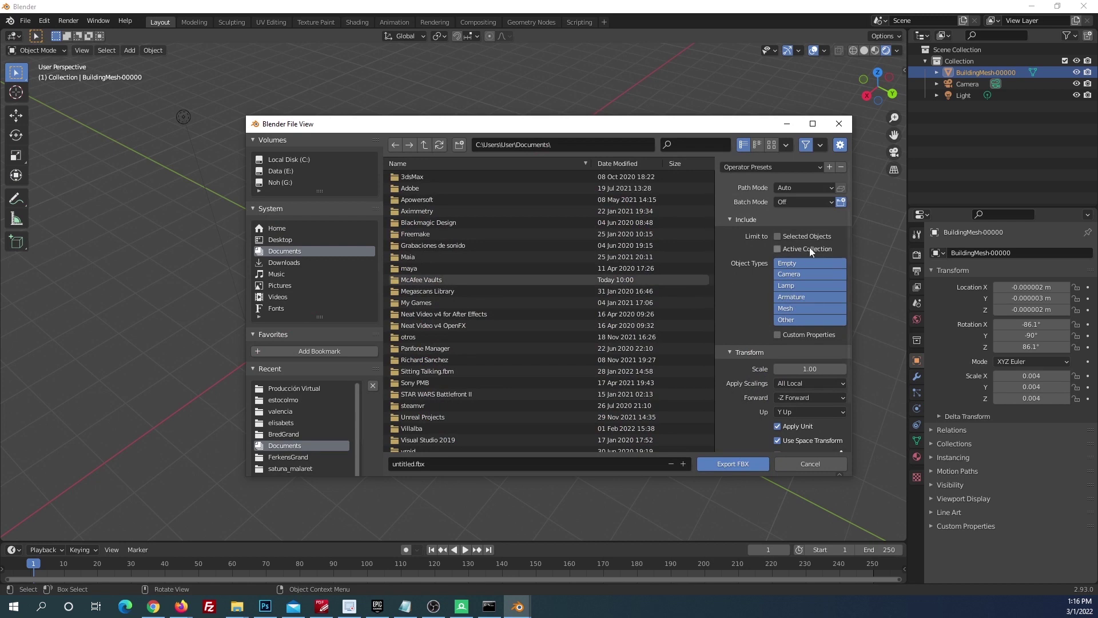
left_click(779, 236)
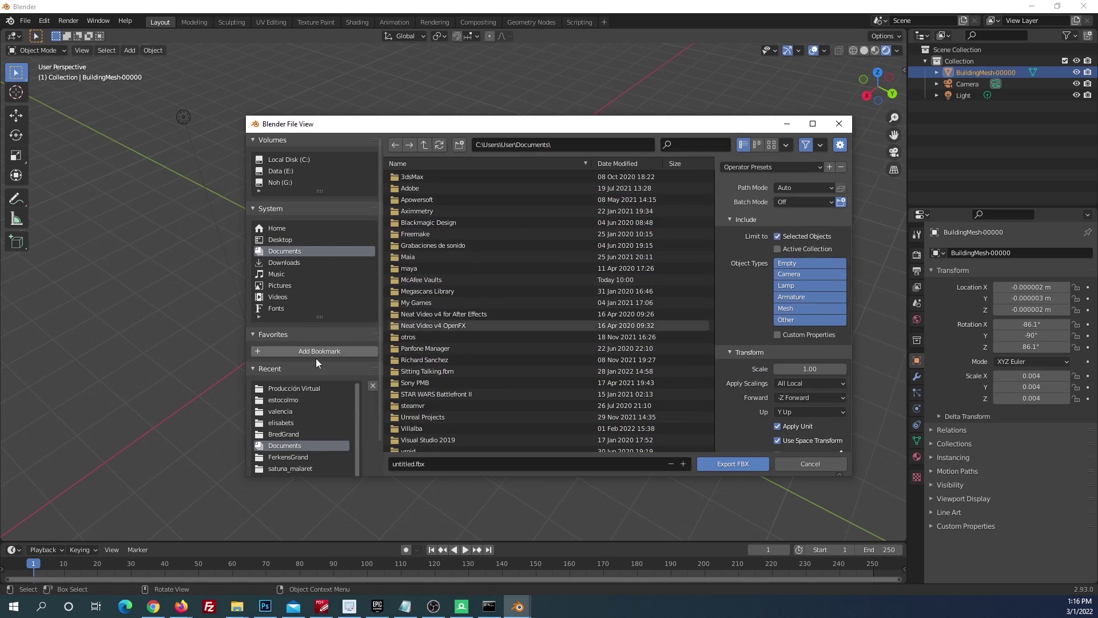
left_click(294, 390)
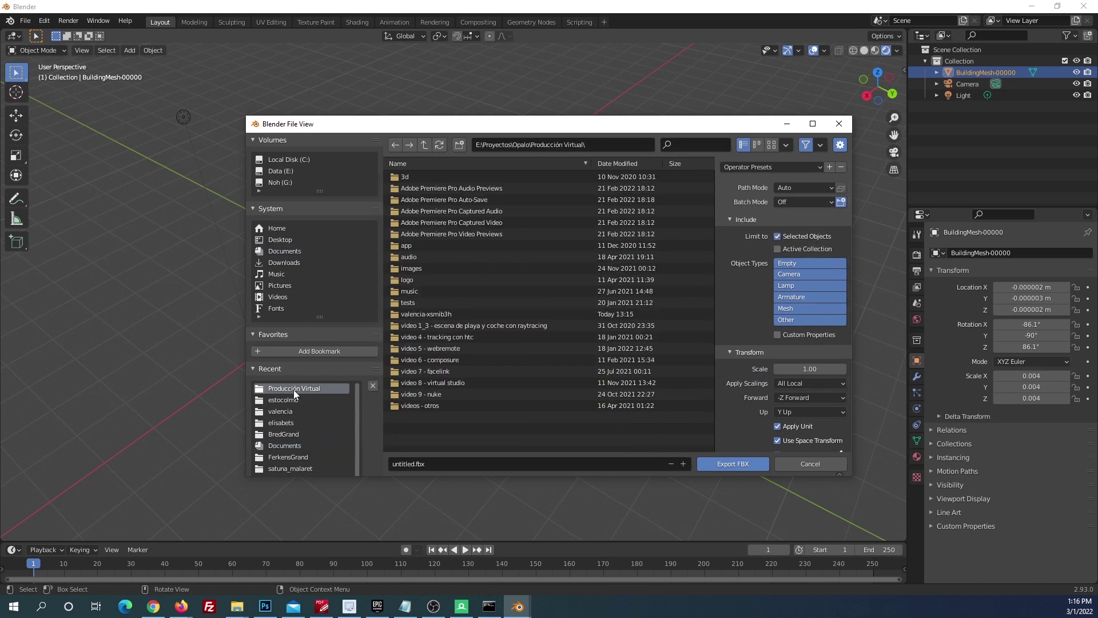
left_click(437, 462)
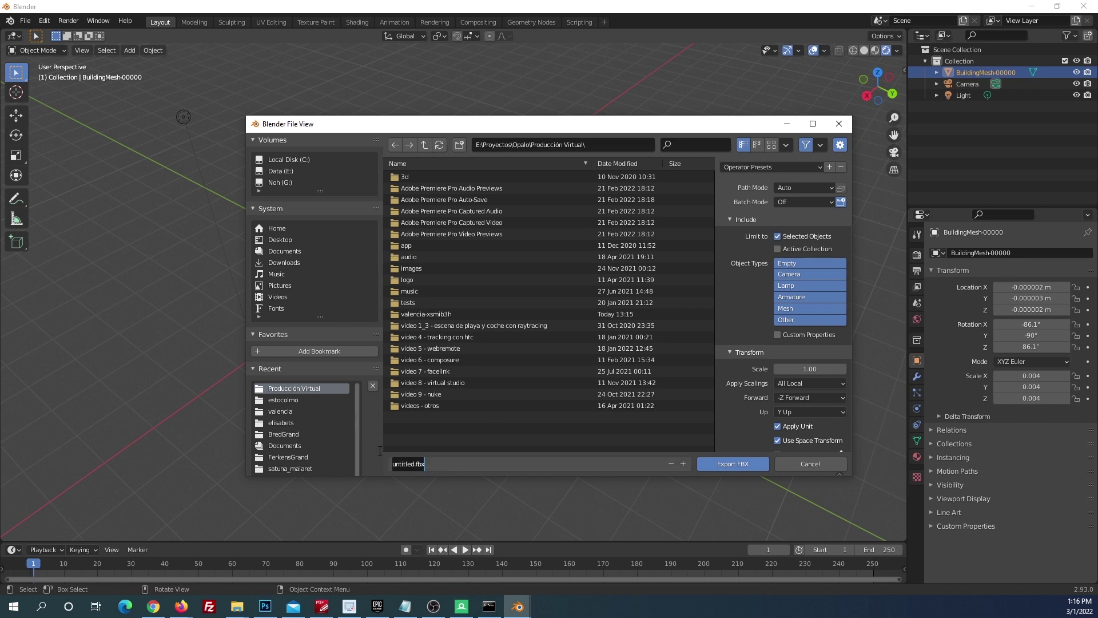
type("valencia")
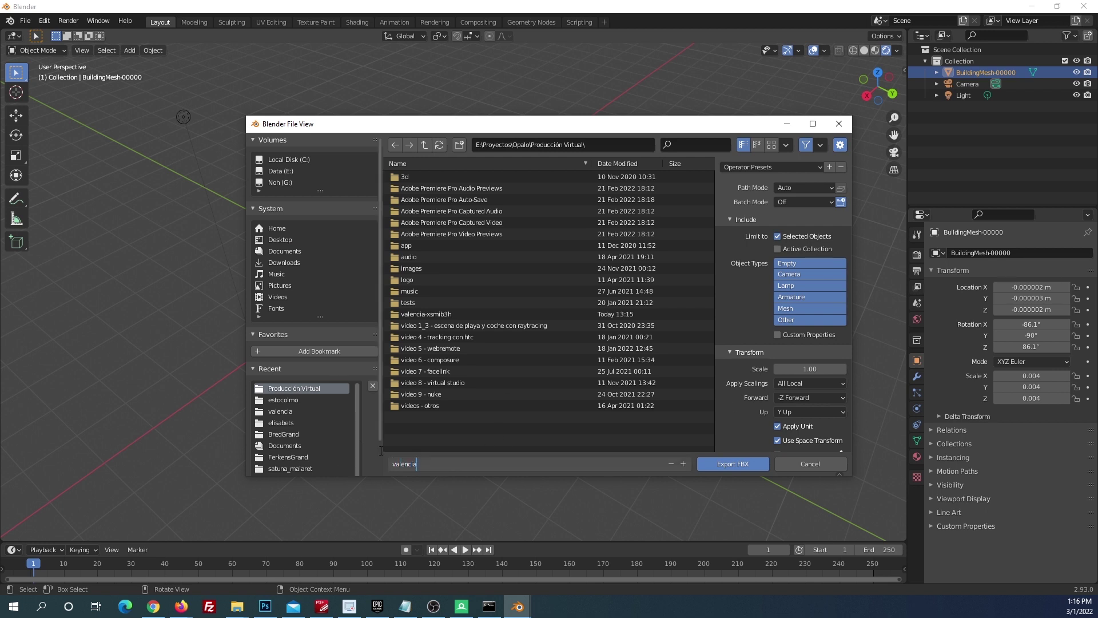
left_click(381, 451)
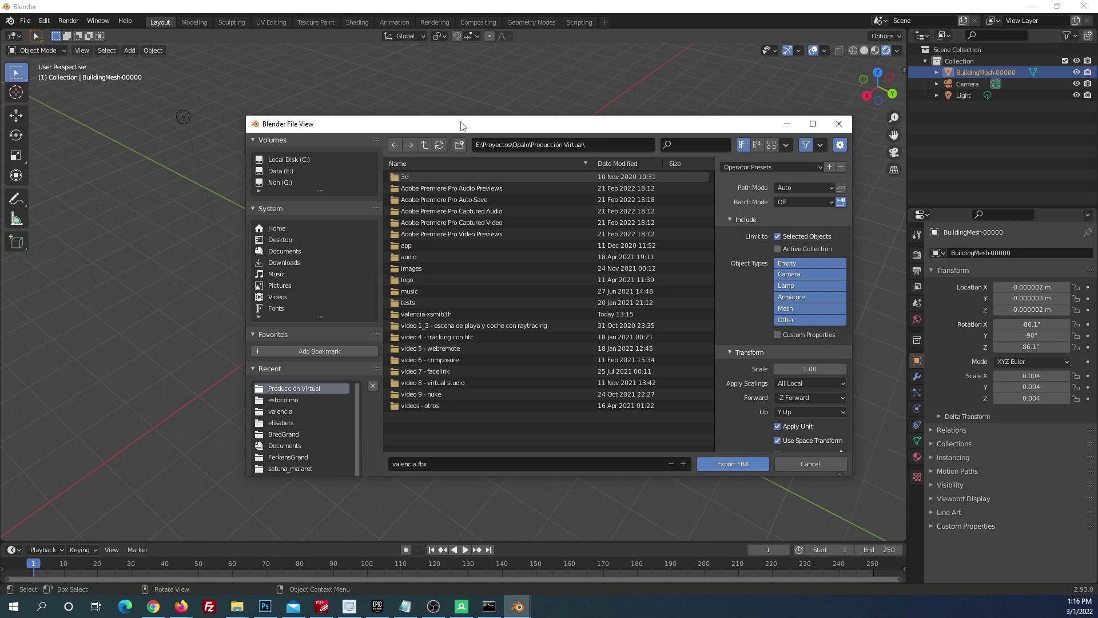
left_click(730, 465)
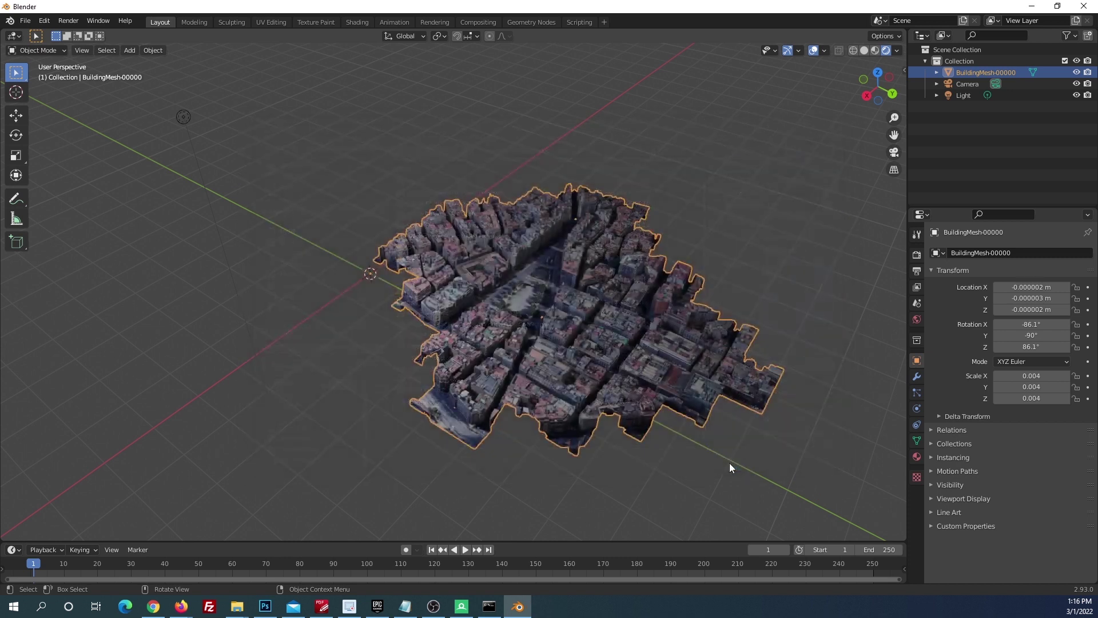
- Launch Unreal through the Epic Games Launcher and show the Content Browser sources panel
left_click(12, 606)
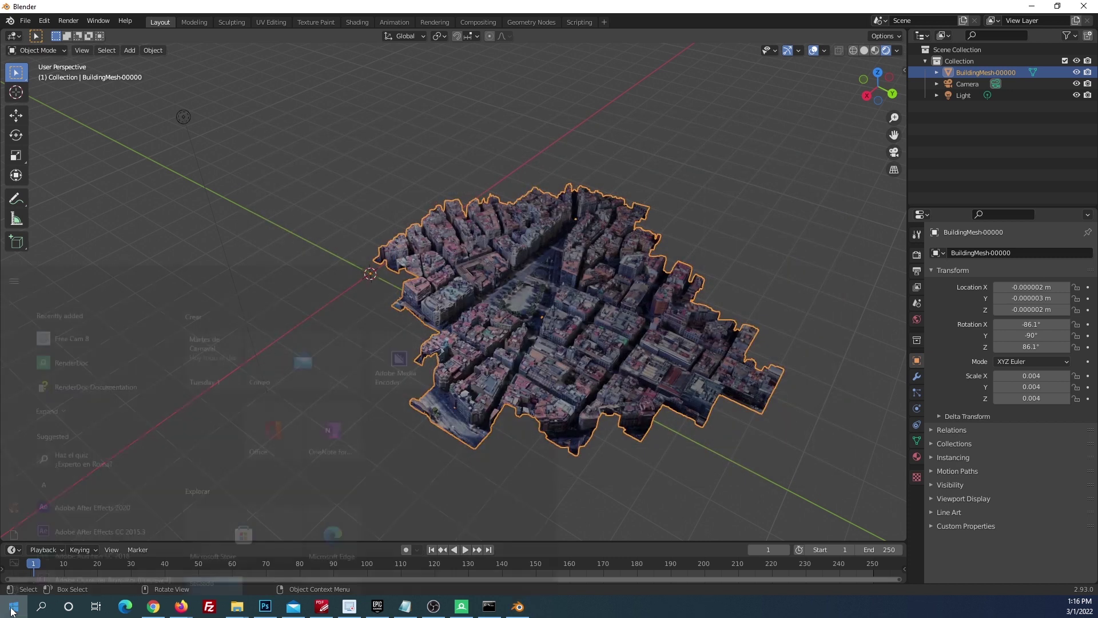
type("epic")
key("Return")
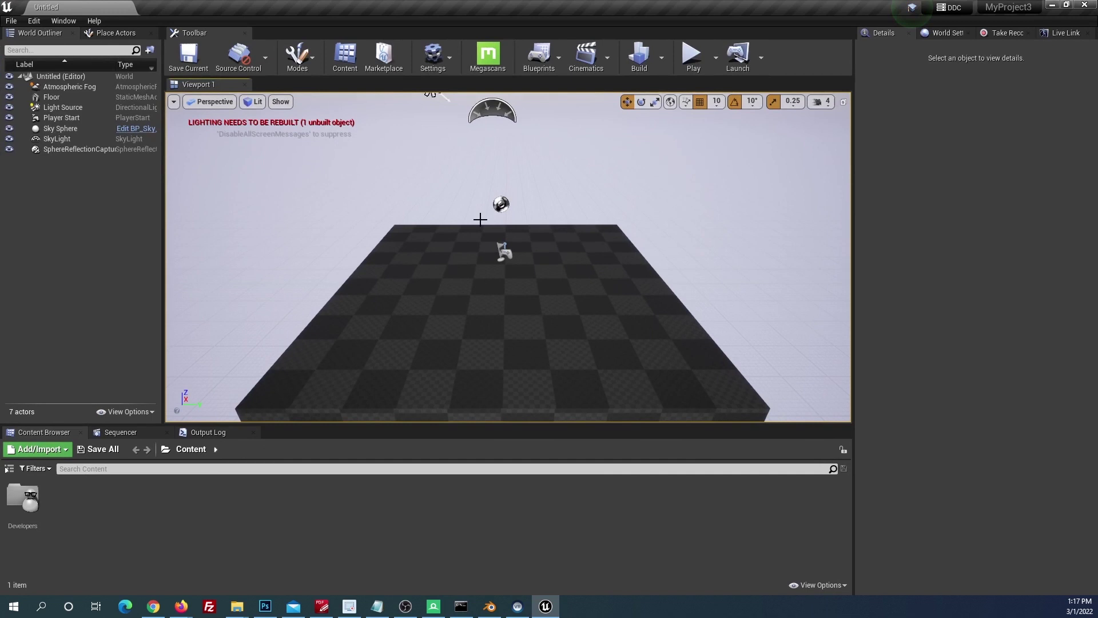
left_click(9, 468)
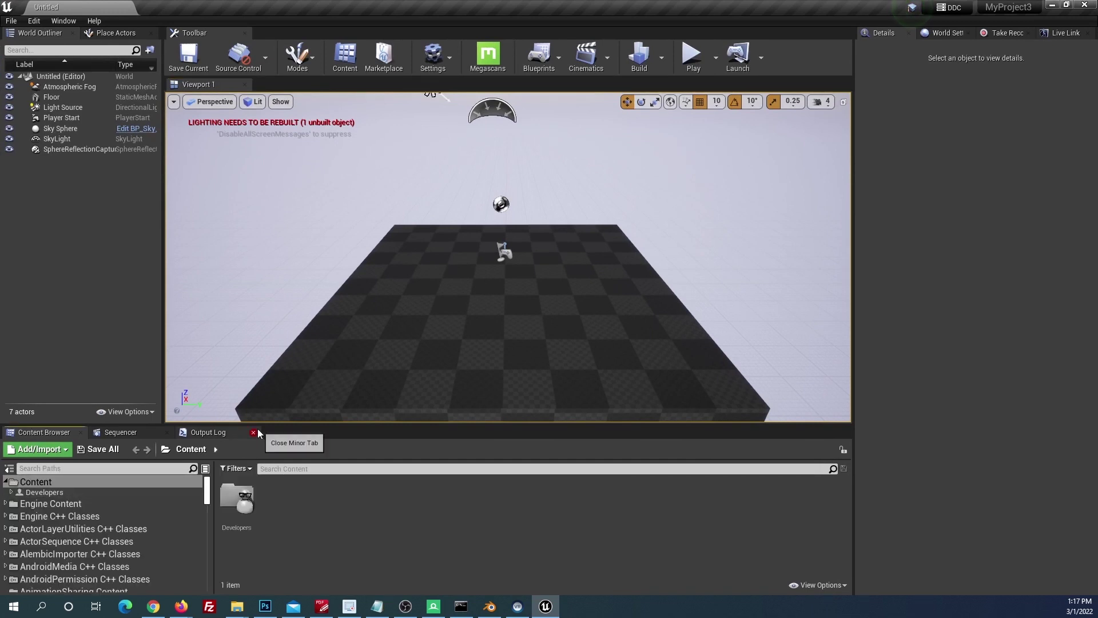
- Drag valencia.fbx from the Producción Virtual folder window into Unreal's Content Browser
mouse_move(242, 606)
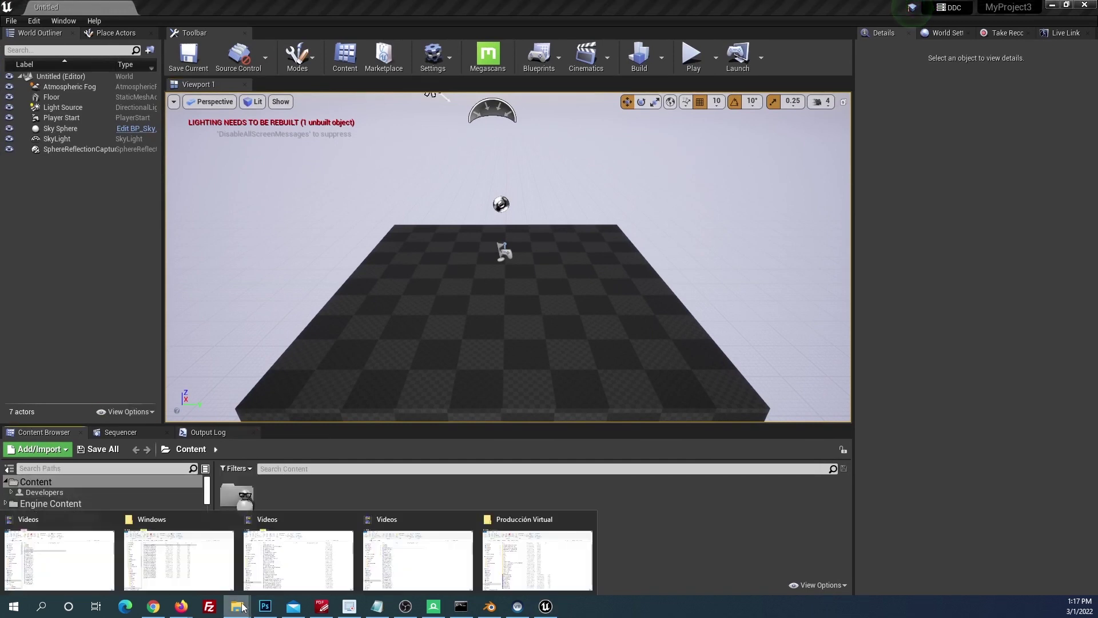
left_click(509, 580)
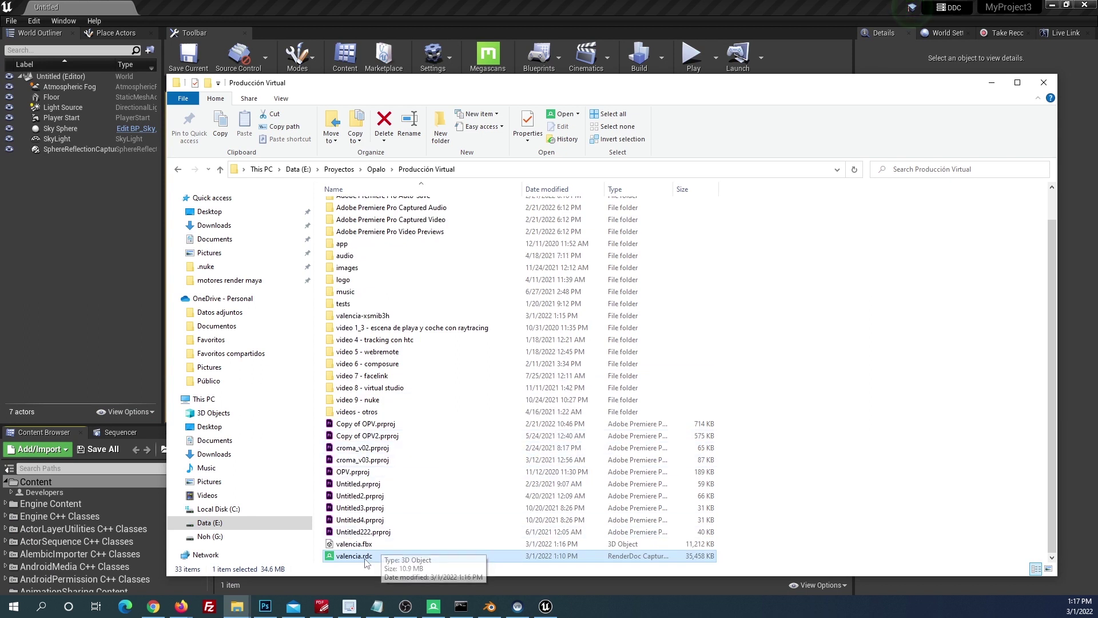
left_click_drag(423, 83, 722, 54)
left_click_drag(651, 516, 419, 529)
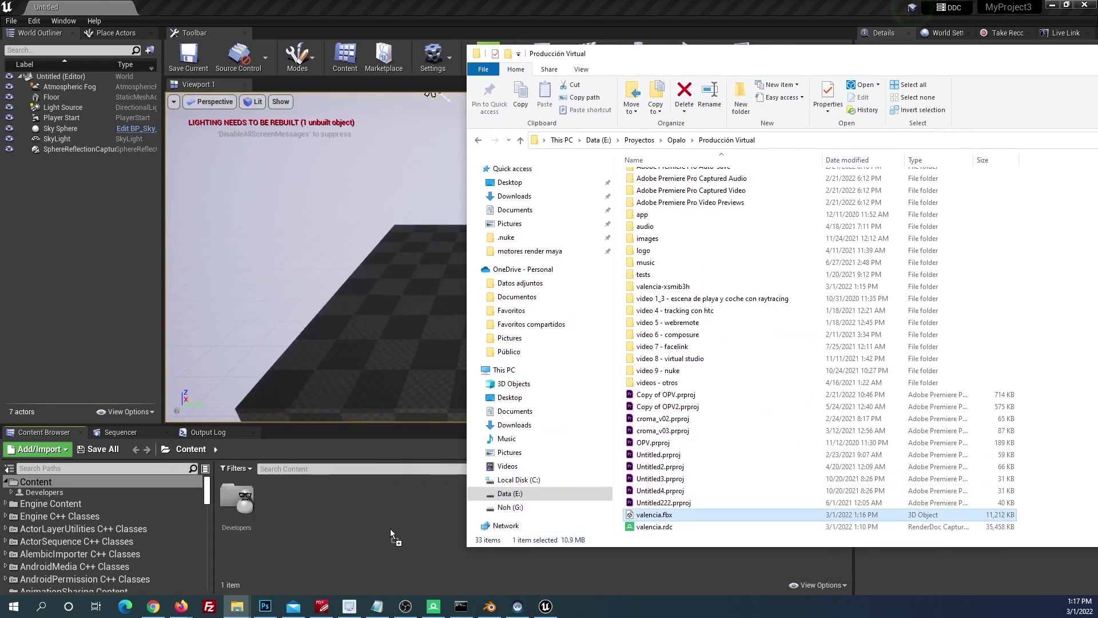
- Import All from the FBX options, find the valencia static mesh, and place it in the level
left_click(455, 96)
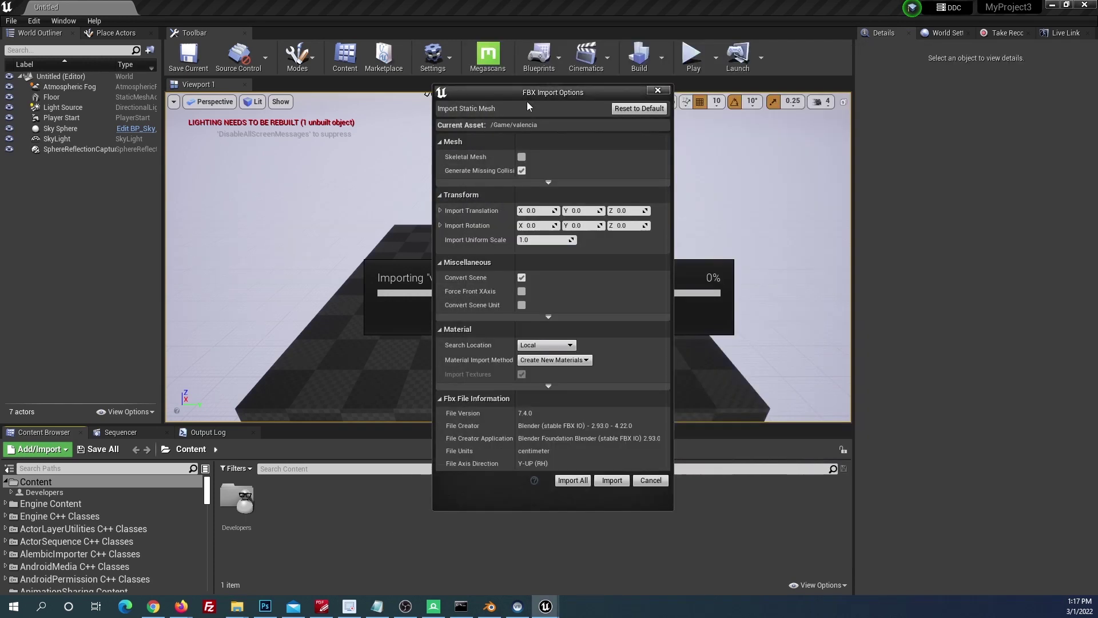
left_click(572, 481)
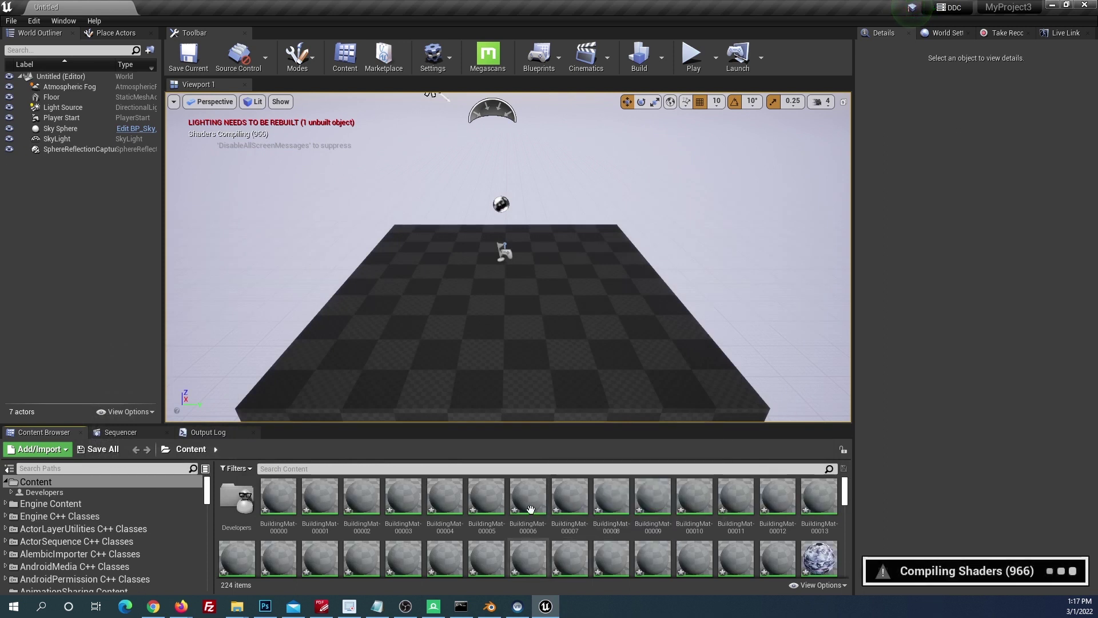
left_click_drag(848, 498, 851, 571)
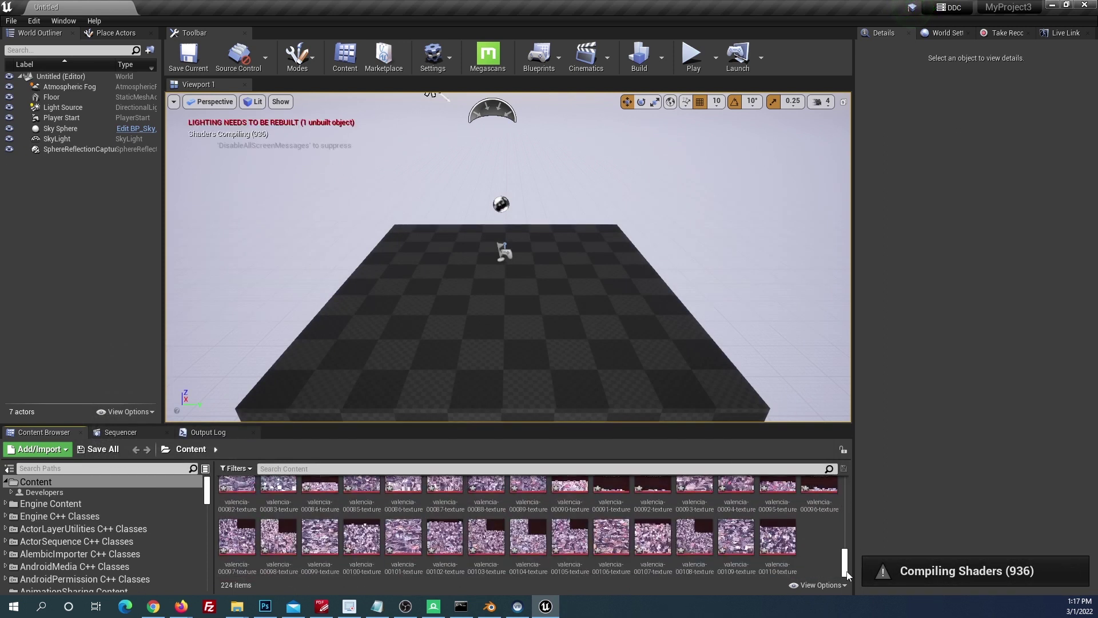
scroll(570, 532, "up", 5)
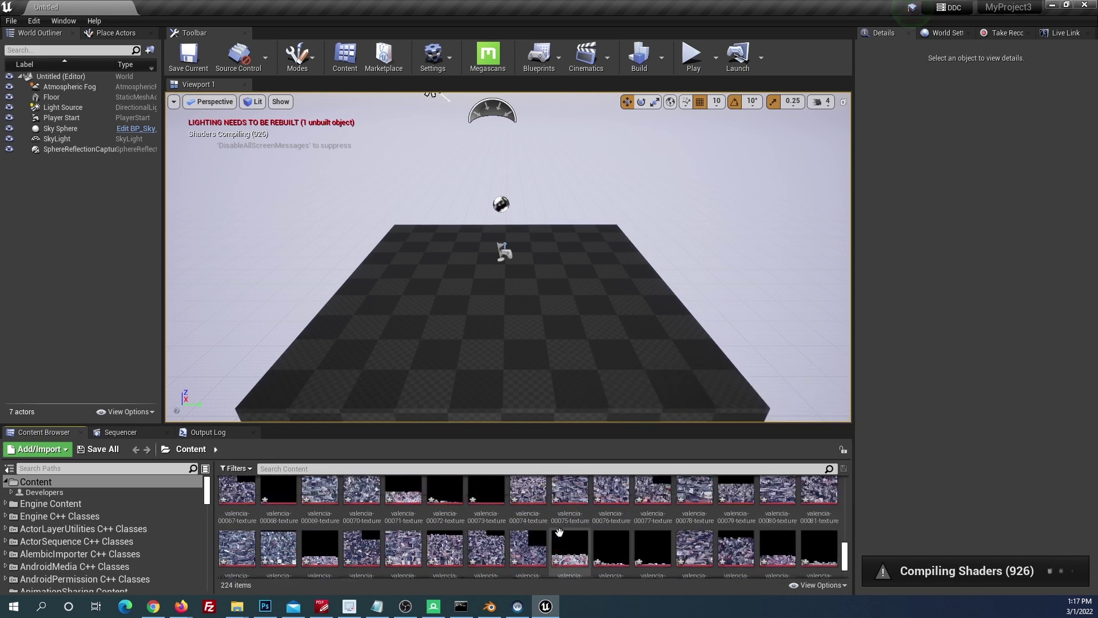
scroll(578, 492, "up", 3)
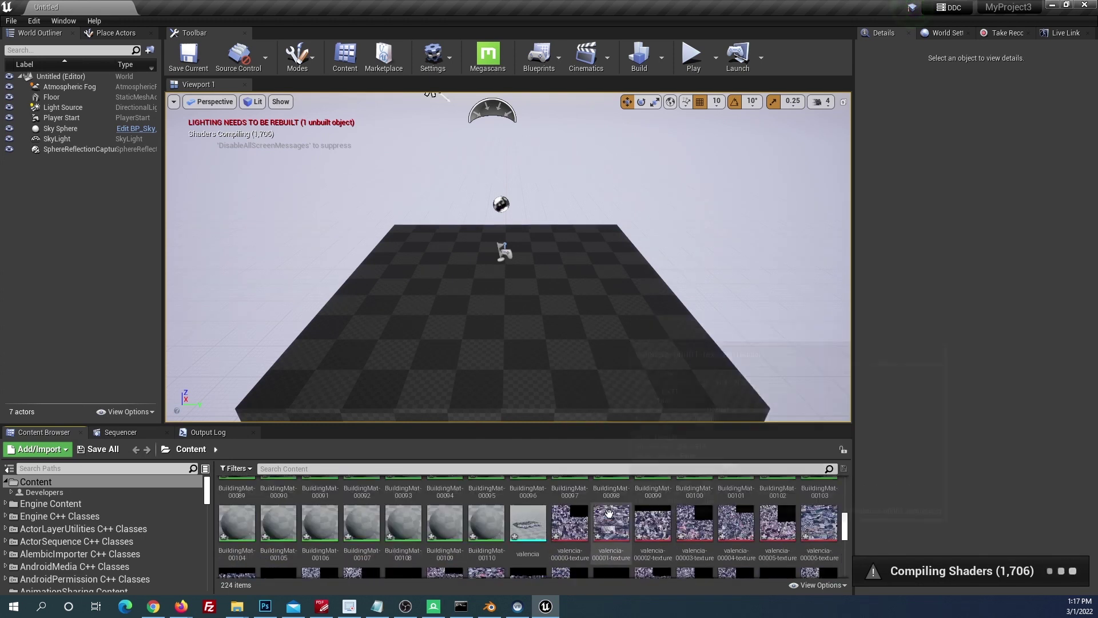
scroll(536, 540, "down", 1)
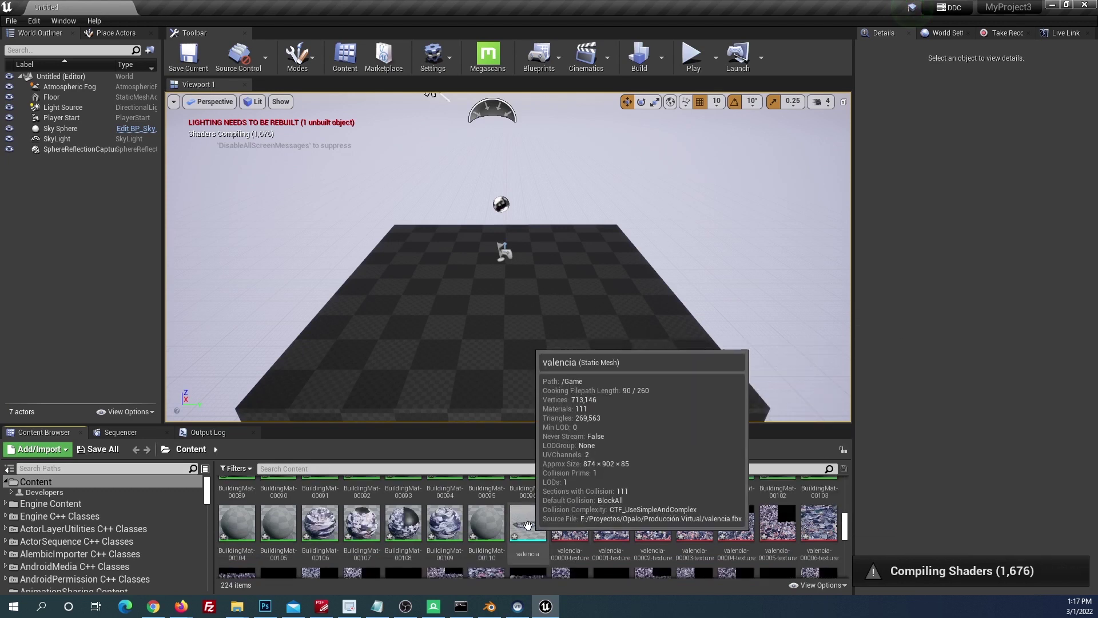
mouse_move(529, 521)
left_mouse_down()
mouse_move(540, 382)
mouse_move(651, 270)
left_mouse_up()
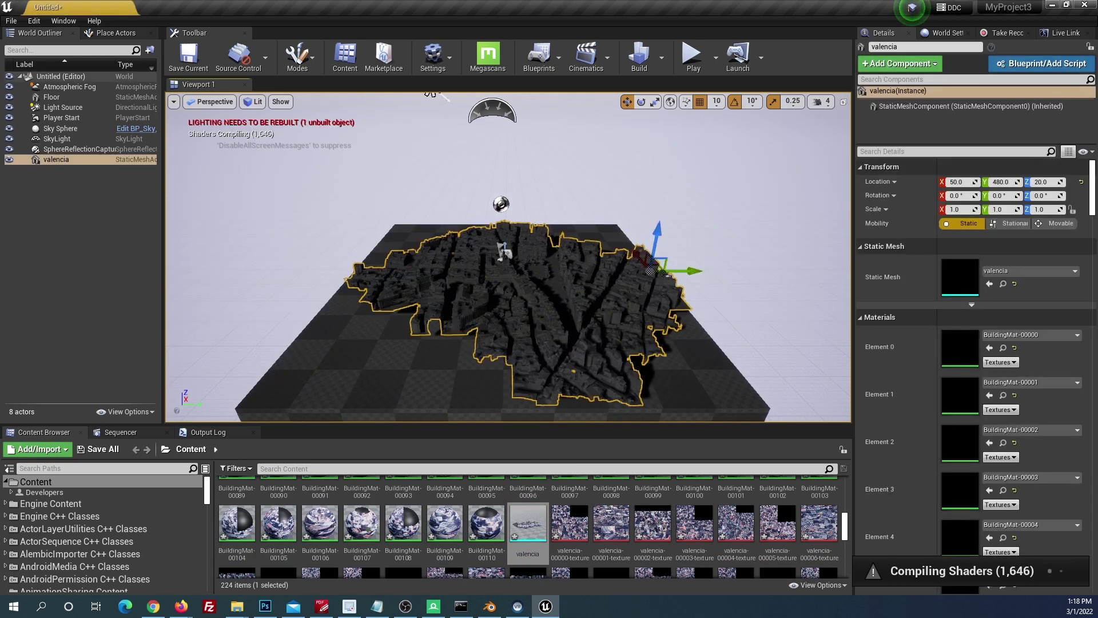
- Fly and zoom the viewport in closer over the placed valencia city mesh
right_click_drag(430, 94, 508, 257)
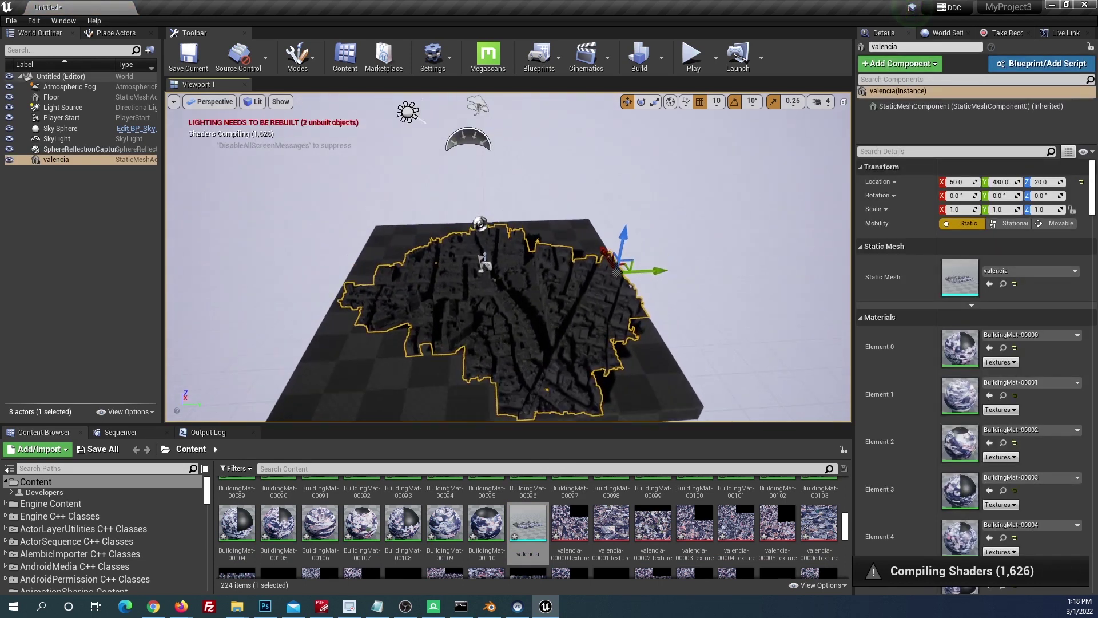
scroll(509, 257, "down", 6)
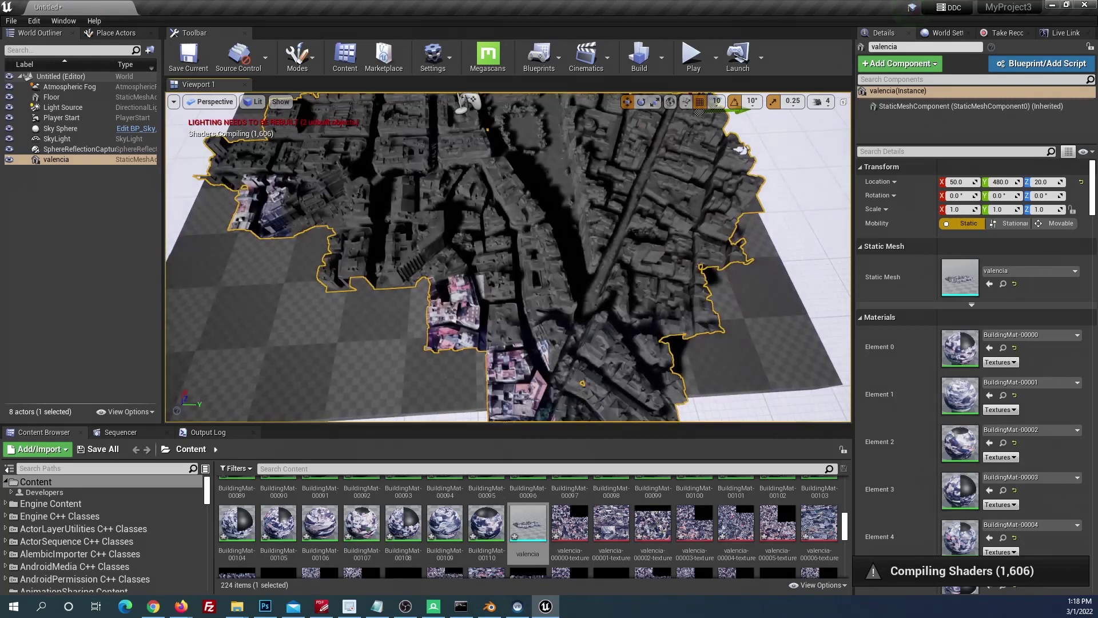
scroll(508, 257, "up", 3)
scroll(508, 256, "up", 3)
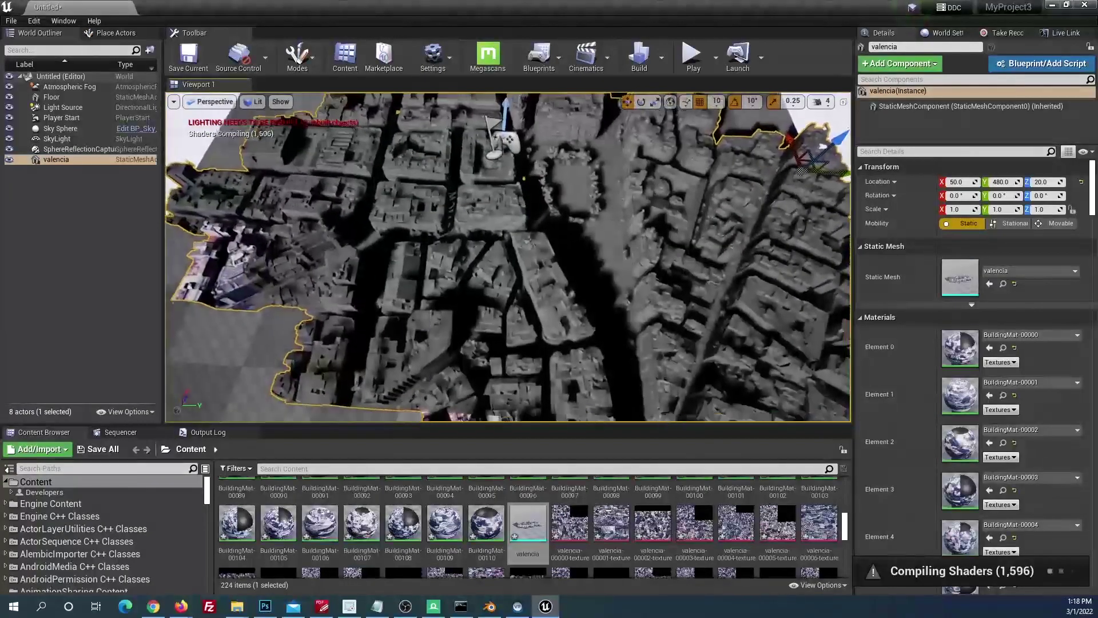
scroll(508, 256, "up", 3)
scroll(508, 257, "down", 5)
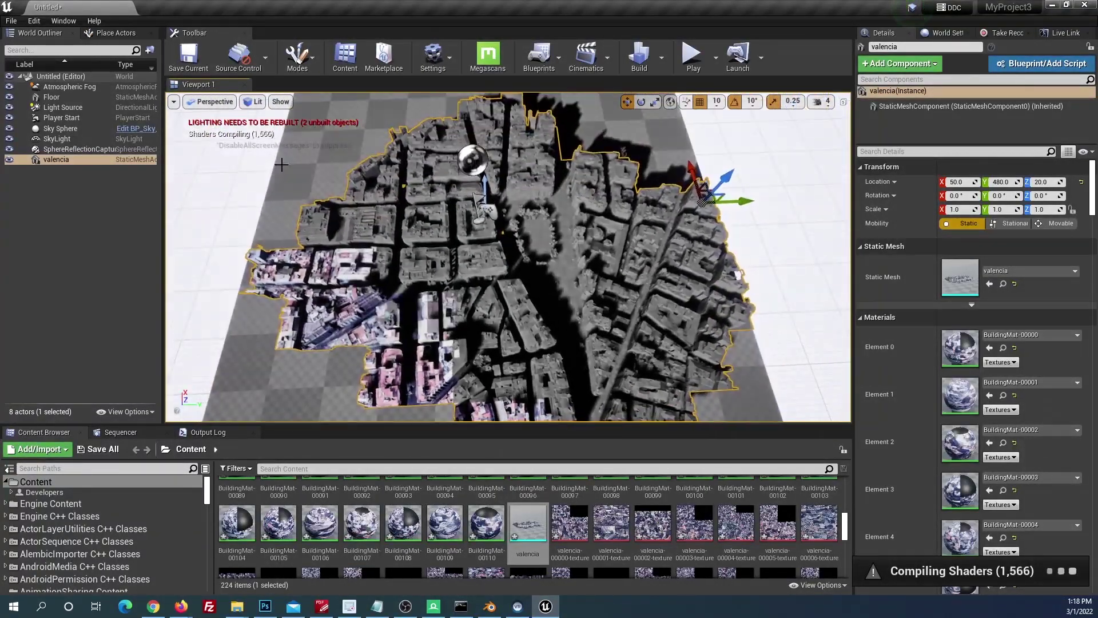
left_click(222, 105)
- Switch the viewport to Top view with Lit shading
left_click(212, 137)
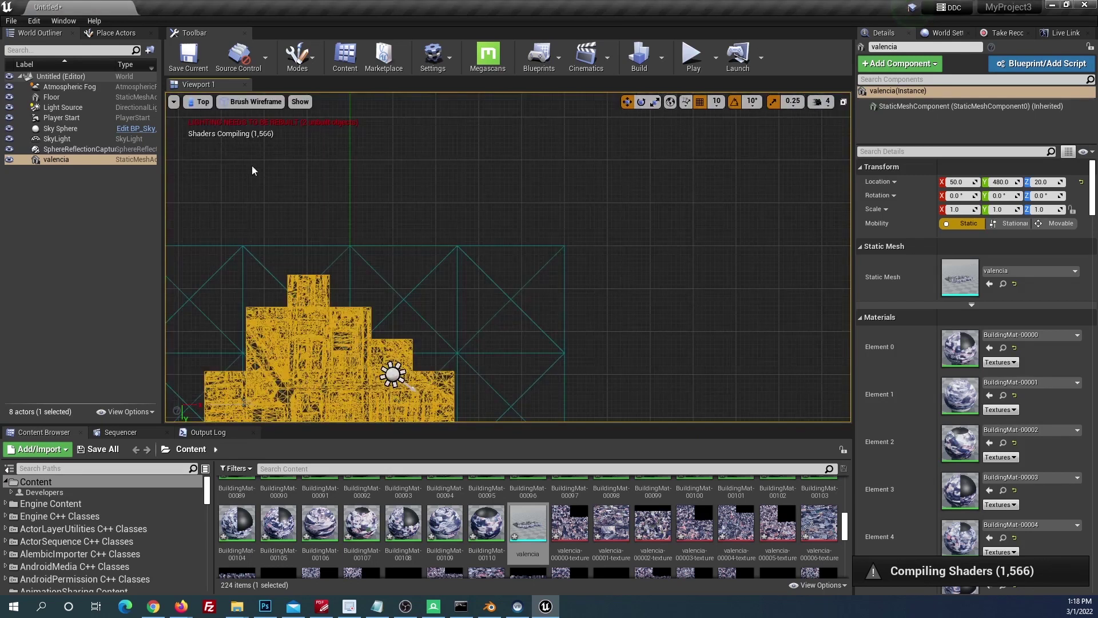
left_click(256, 101)
left_click(281, 123)
- Zoom and pan the top view in to the plaza on the city mesh
scroll(404, 262, "up", 3)
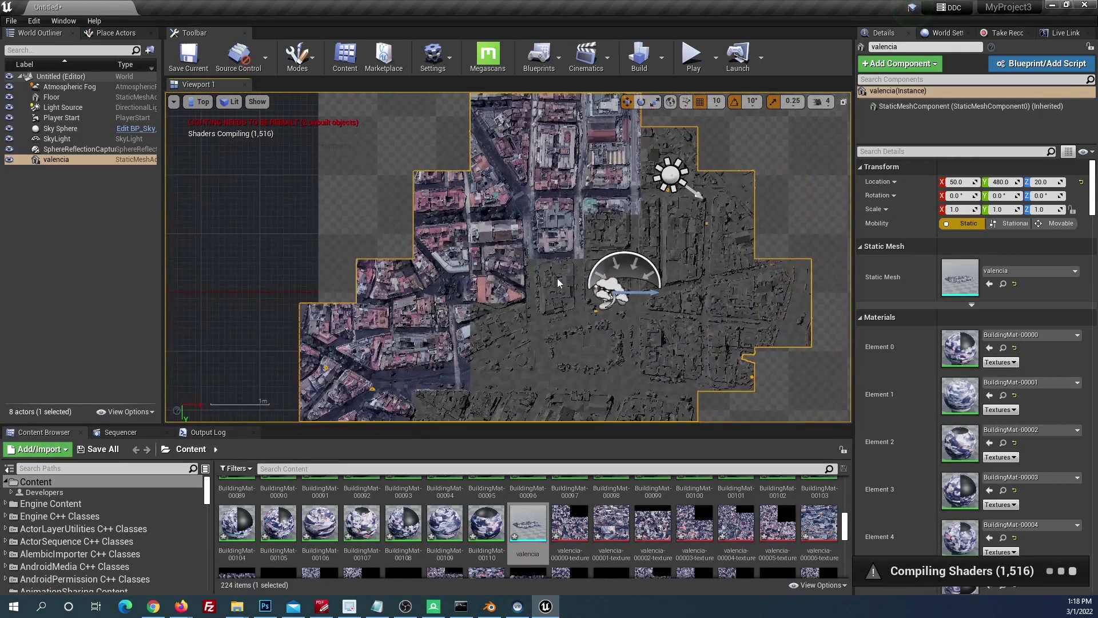
right_click_drag(633, 179, 676, 193)
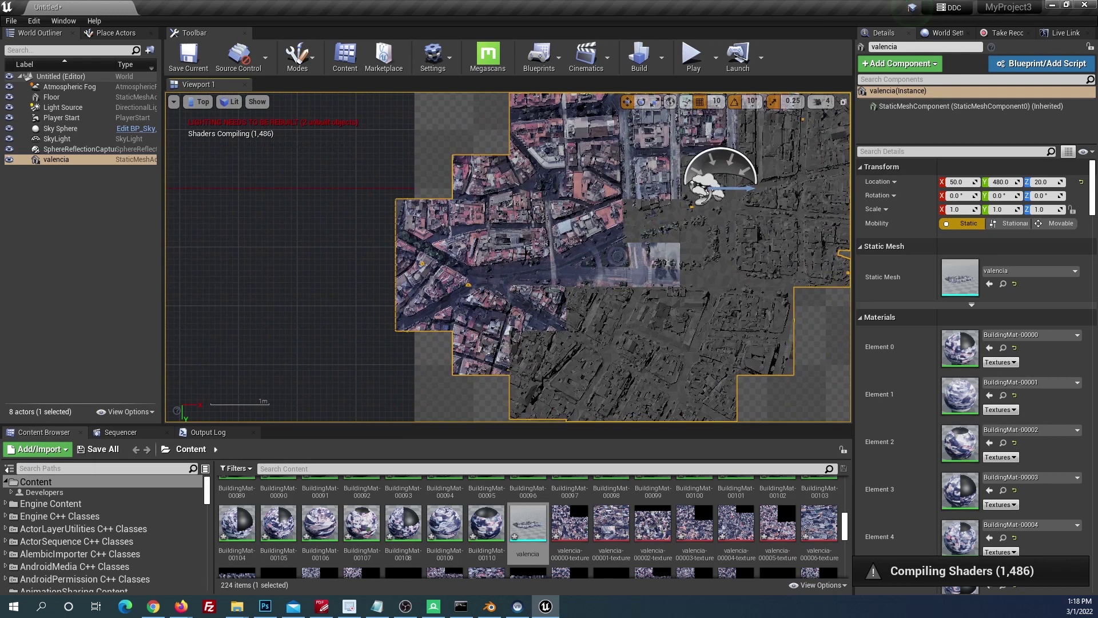
scroll(615, 223, "up", 2)
scroll(615, 223, "up", 3)
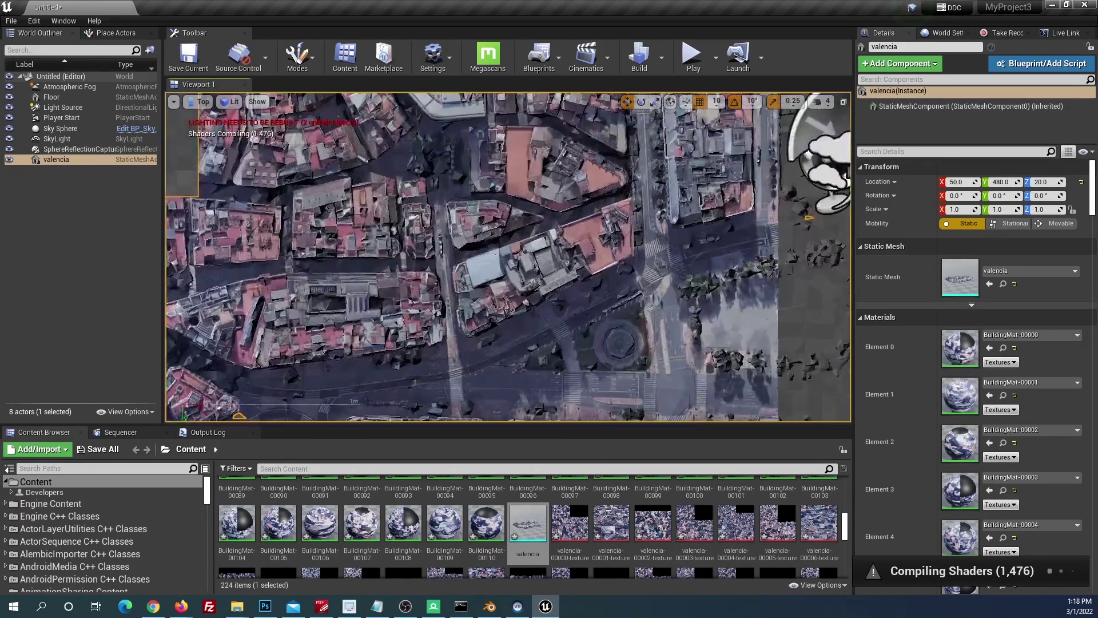
mouse_move(532, 310)
right_mouse_down()
mouse_move(384, 271)
mouse_move(462, 309)
right_mouse_up()
scroll(462, 309, "up", 2)
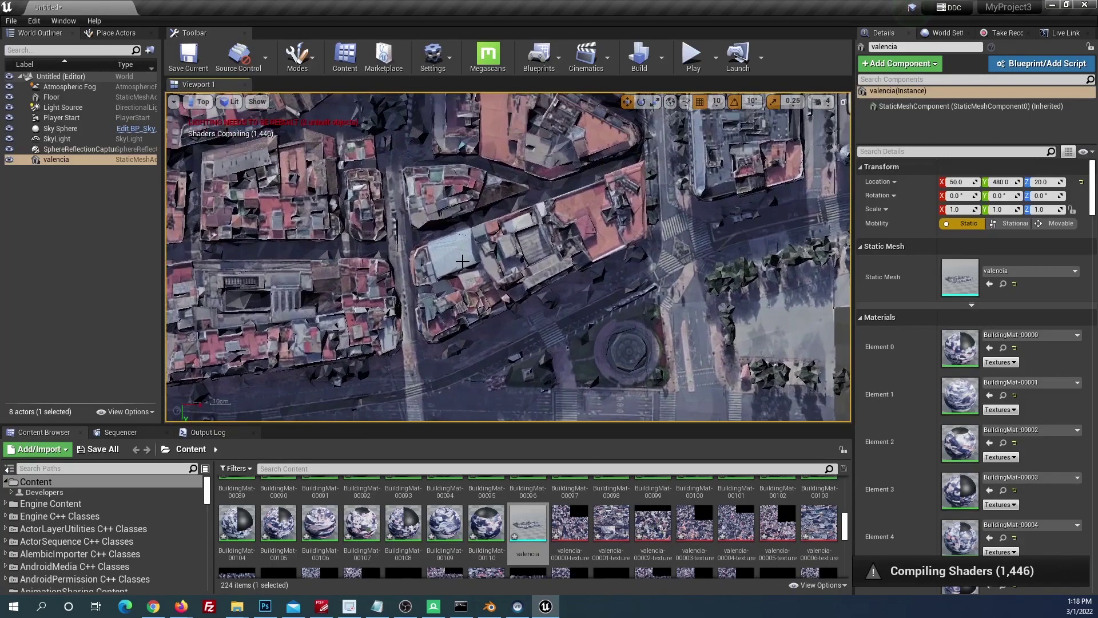
scroll(462, 261, "up", 1)
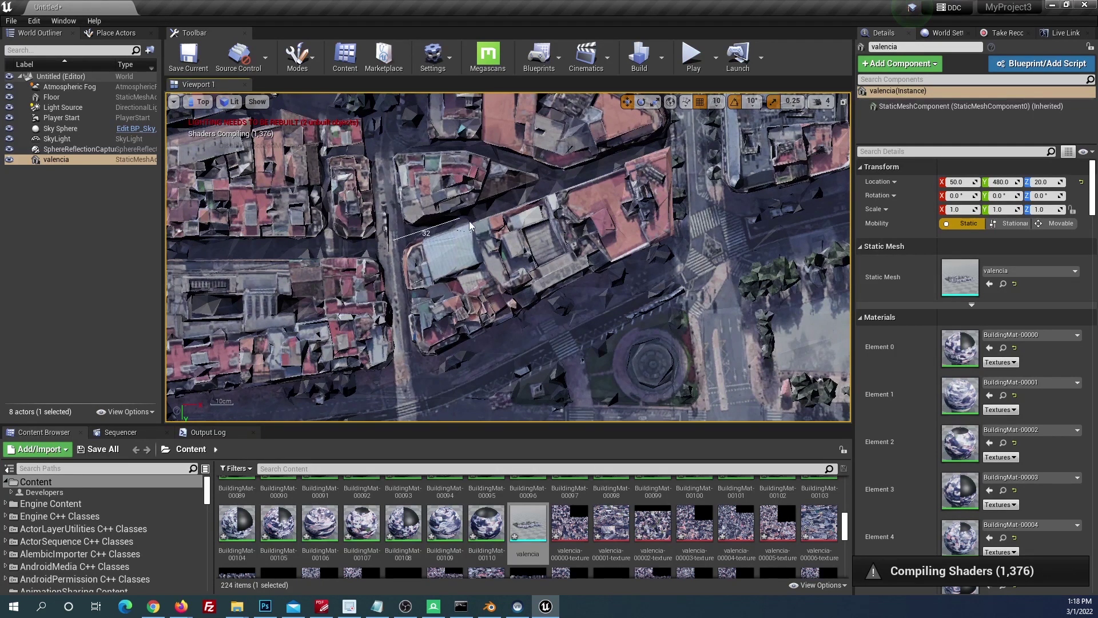
- Turn off grid snapping and measure a distance across the city blocks
left_click(700, 107)
middle_click_drag(578, 199, 656, 164)
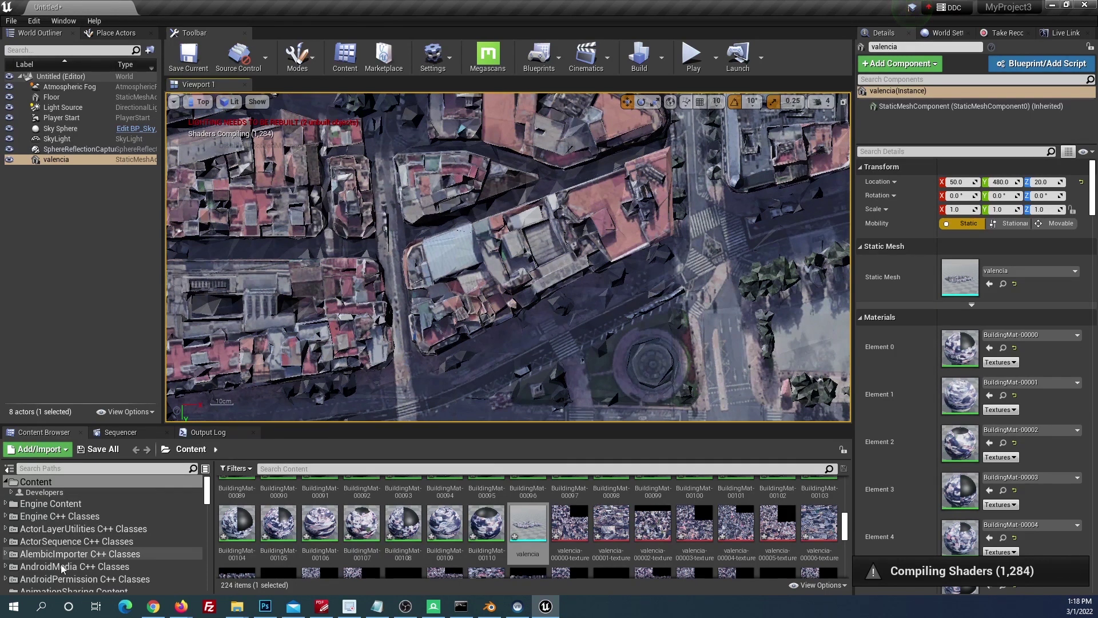
left_click(13, 608)
- Launch Notepad, record the measured distance 129, and return to Google Maps in Chrome
type("notepad")
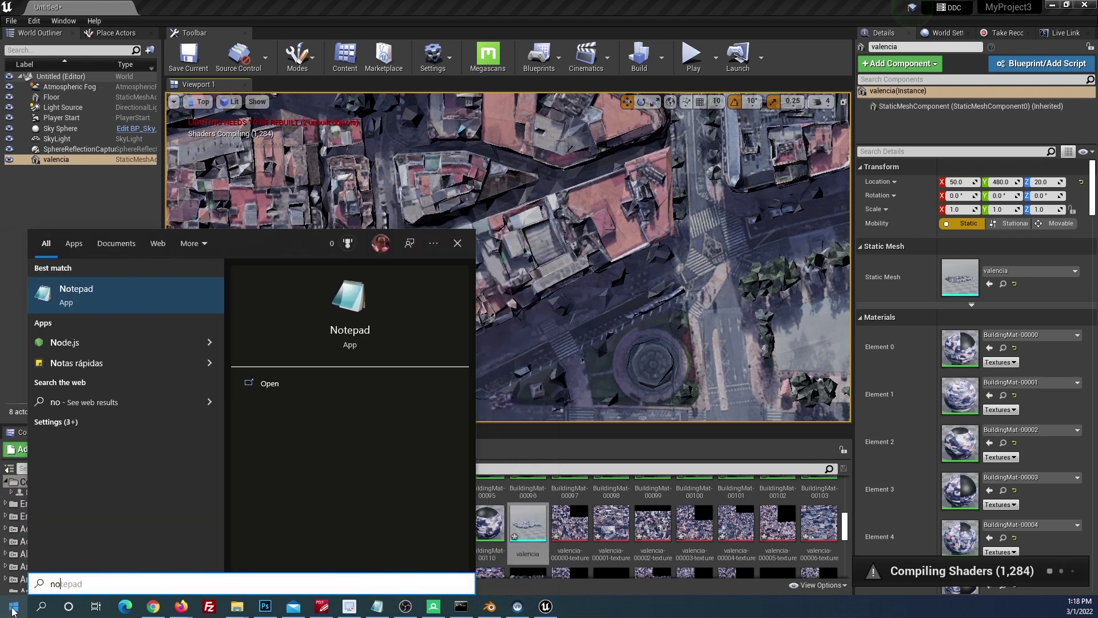
key("Return")
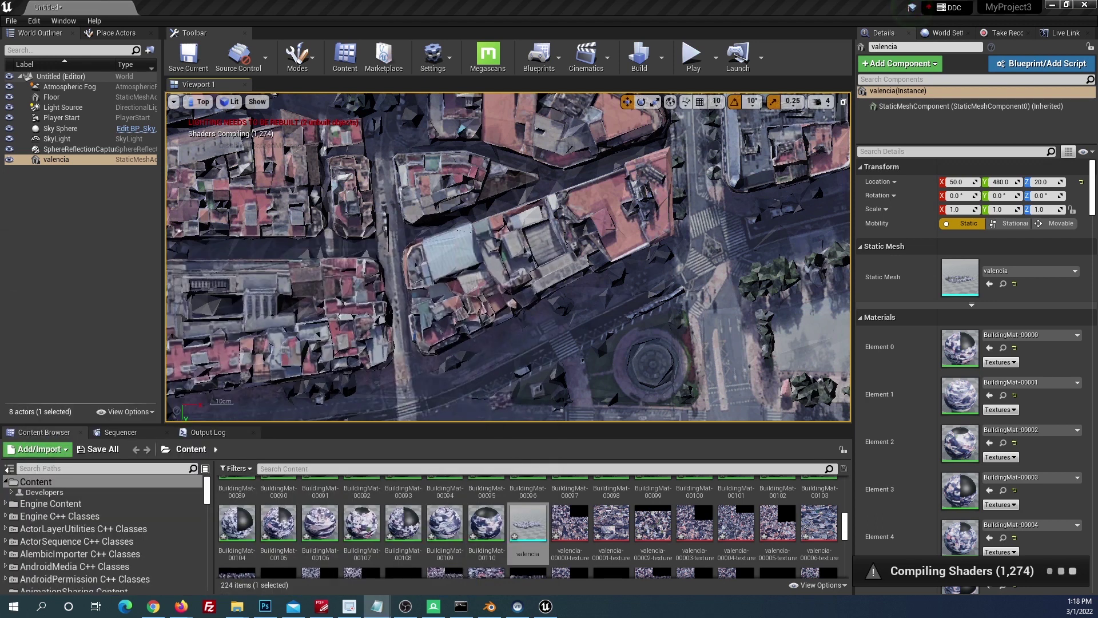
type("129")
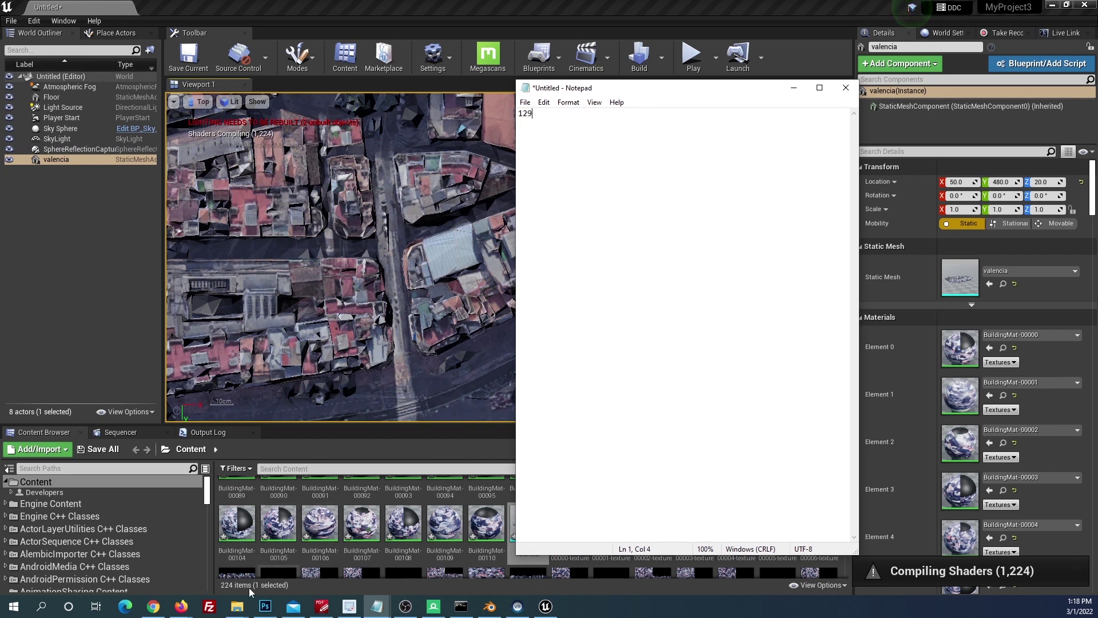
left_click(153, 606)
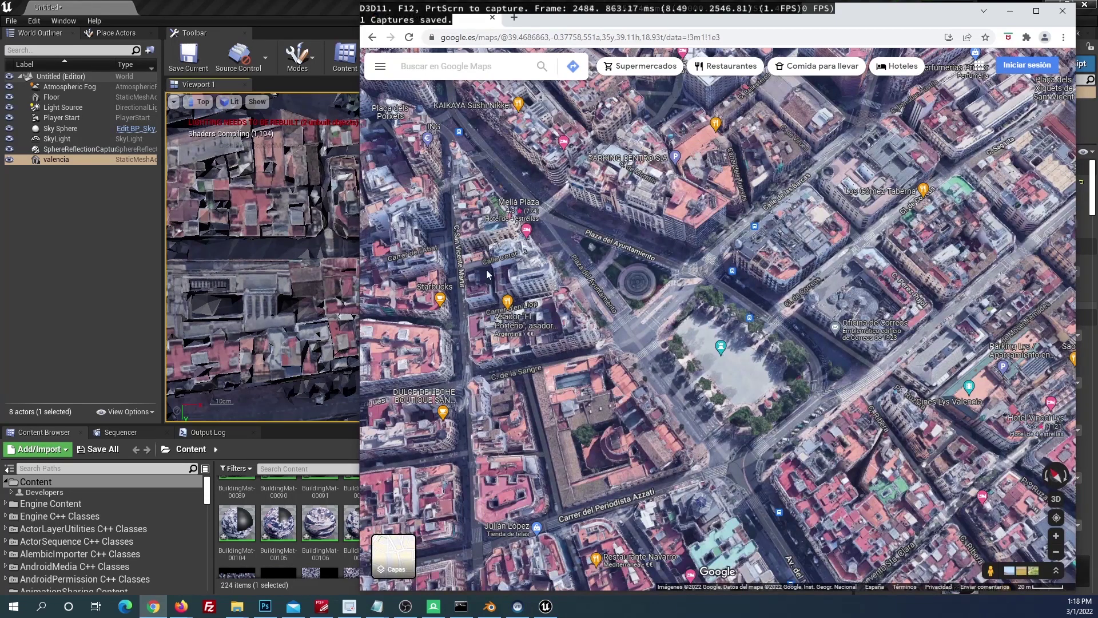
- Set Google Maps to flat satellite imagery with the 3D globe view turned off
left_click(391, 551)
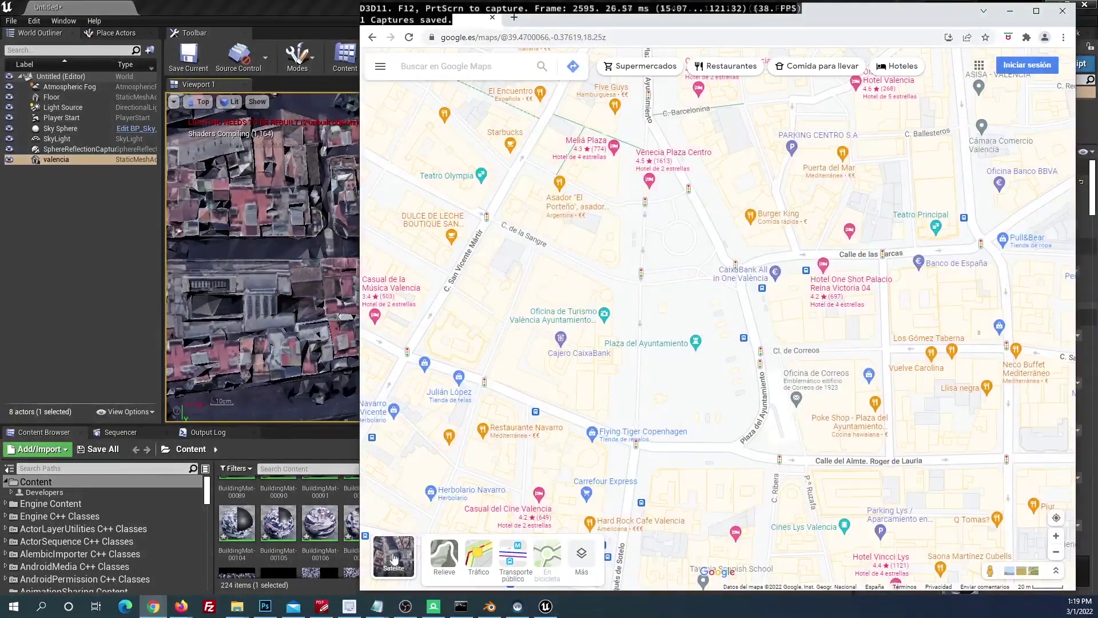
left_click(394, 557)
mouse_move(399, 551)
left_click(574, 558)
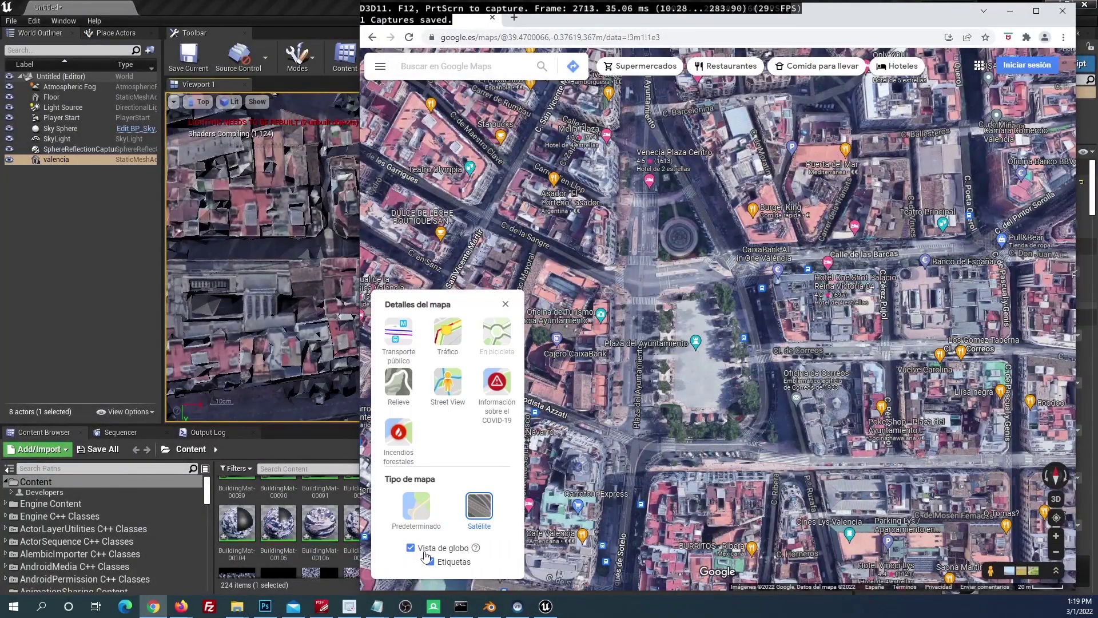
left_click(424, 552)
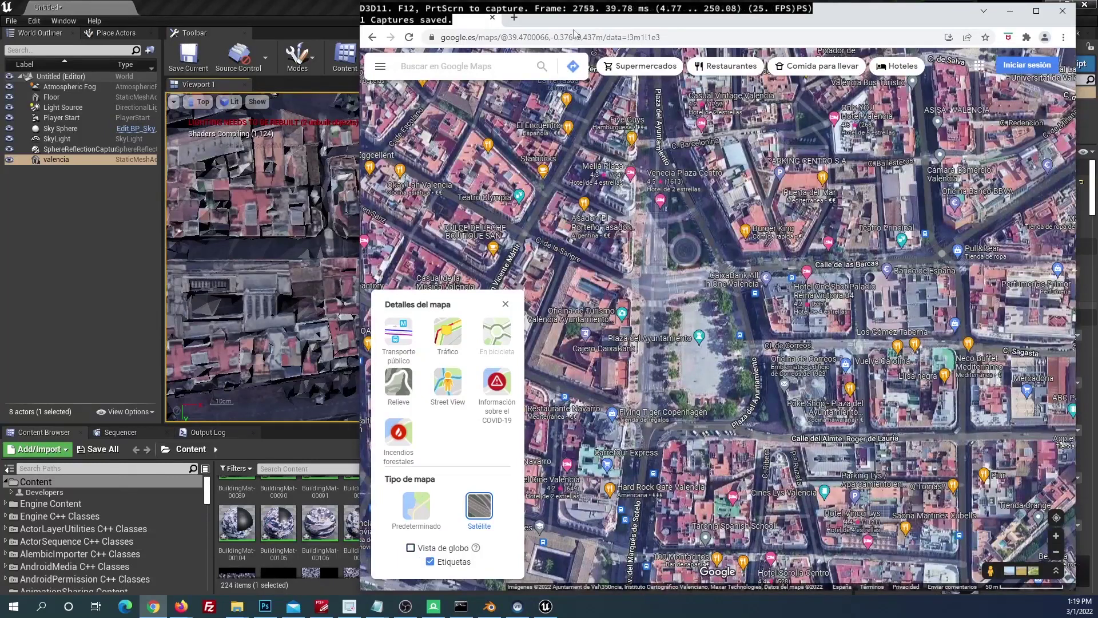
- Arrange the map window beside Unreal and pan Unreal's top view to the plaza
left_click_drag(874, 12, 858, 162)
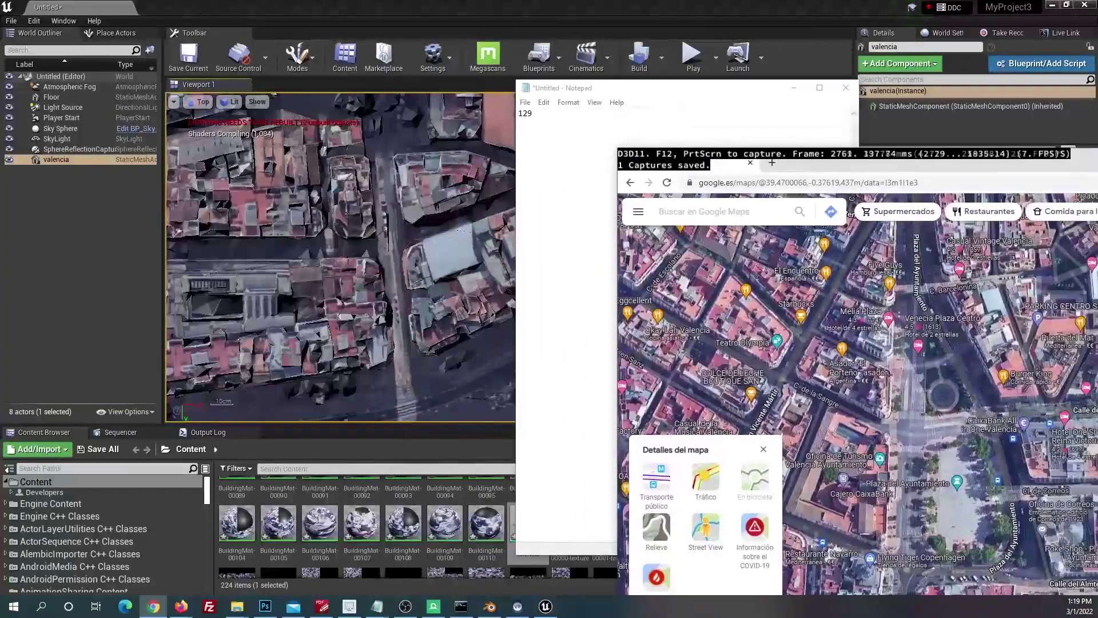
left_click(776, 55)
right_click_drag(629, 286, 592, 213)
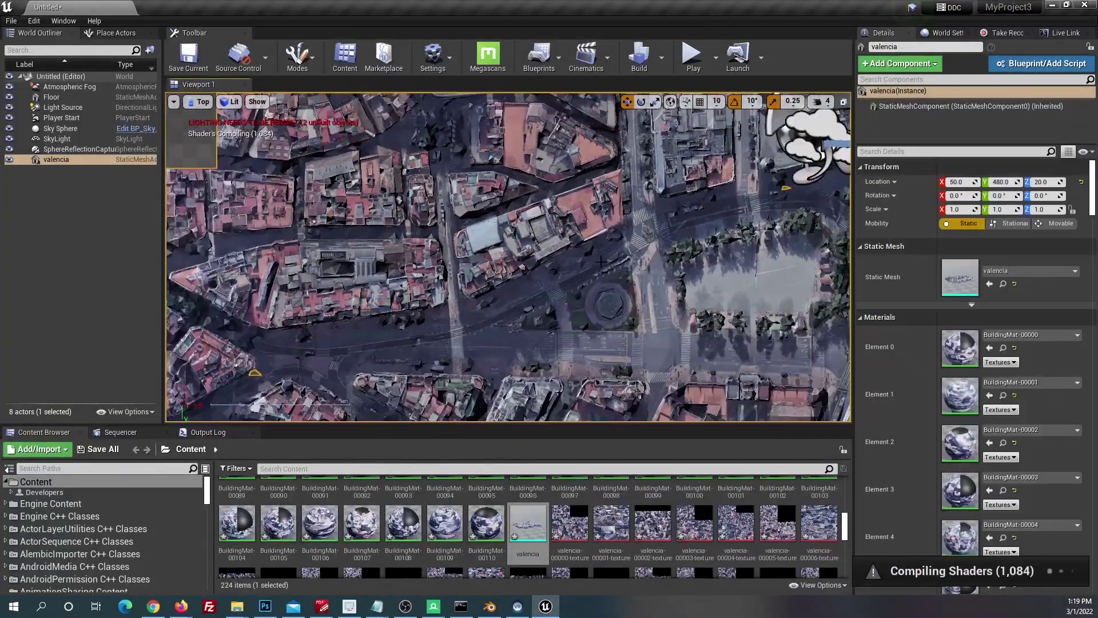
key("alt+Tab")
left_click_drag(845, 106, 825, 79)
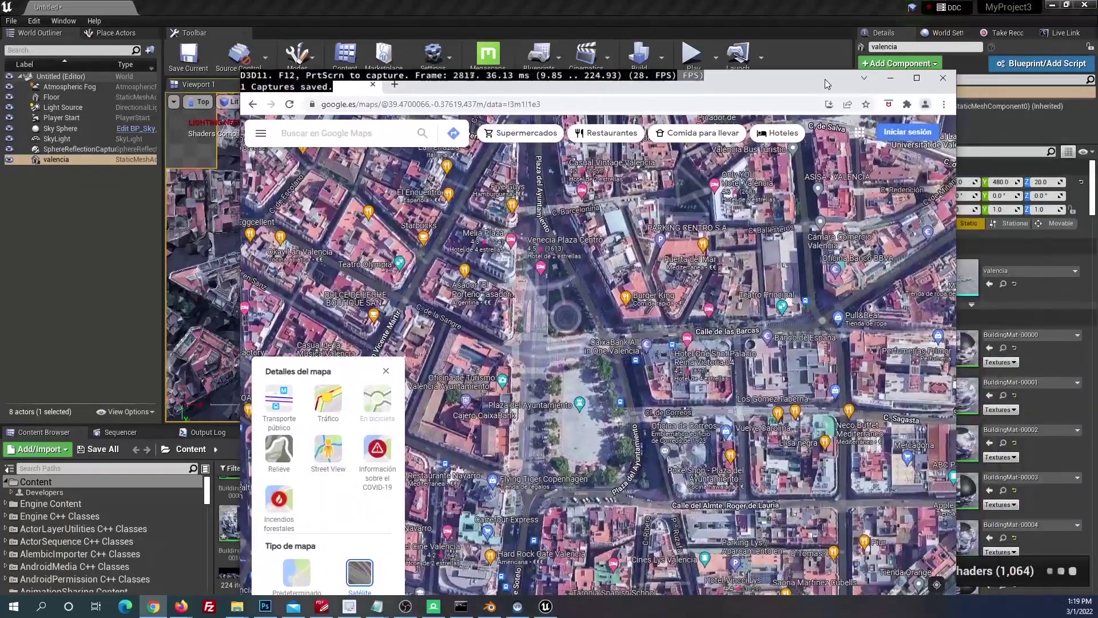
scroll(587, 240, "up", 3)
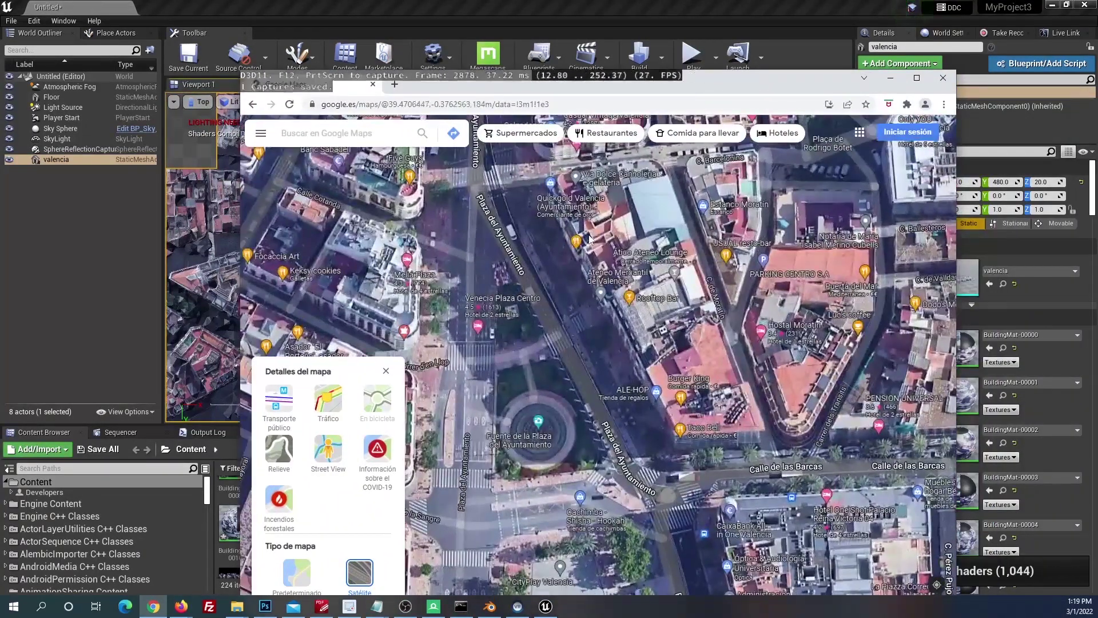
- Measure the Google Maps distance from the plaza to a point near Taco Bell, then bring up Notepad
right_click(559, 180)
left_click(601, 354)
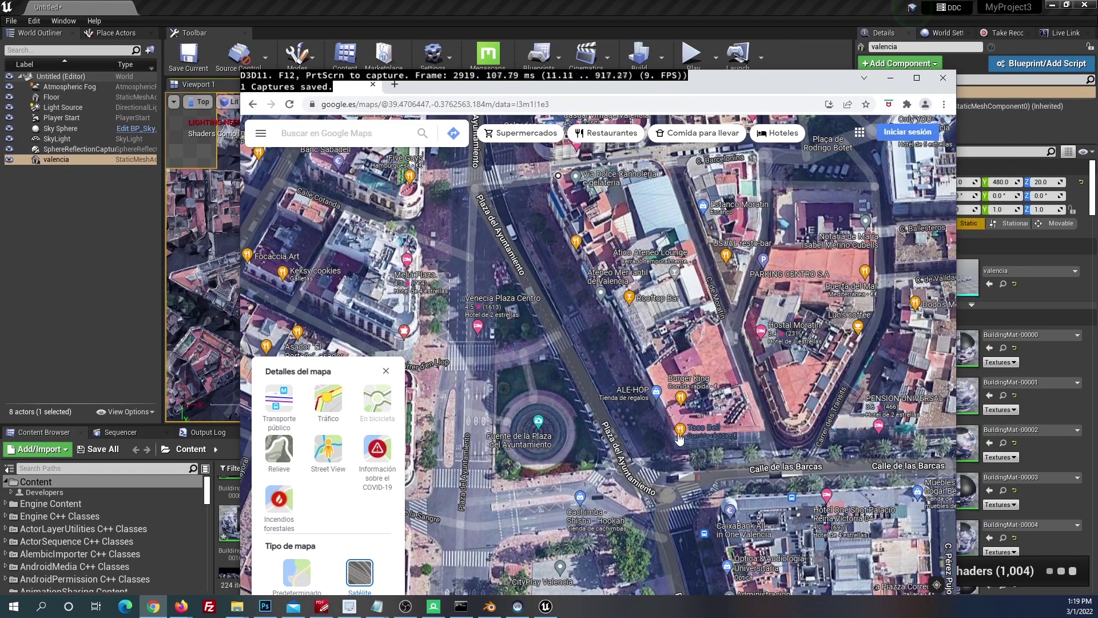
right_click(679, 438)
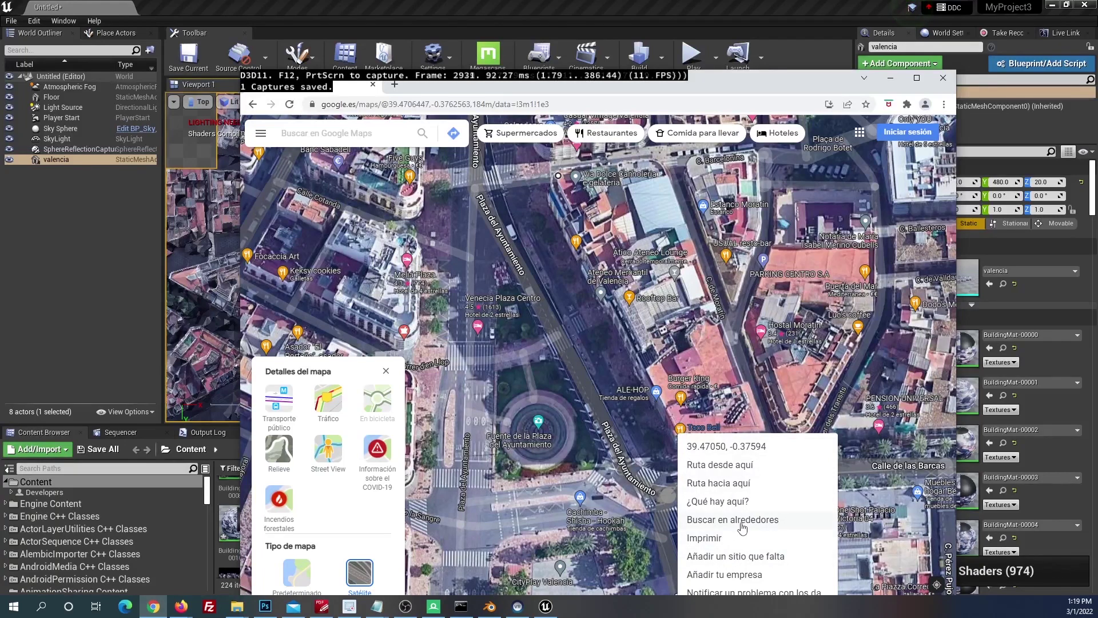
right_click(719, 413)
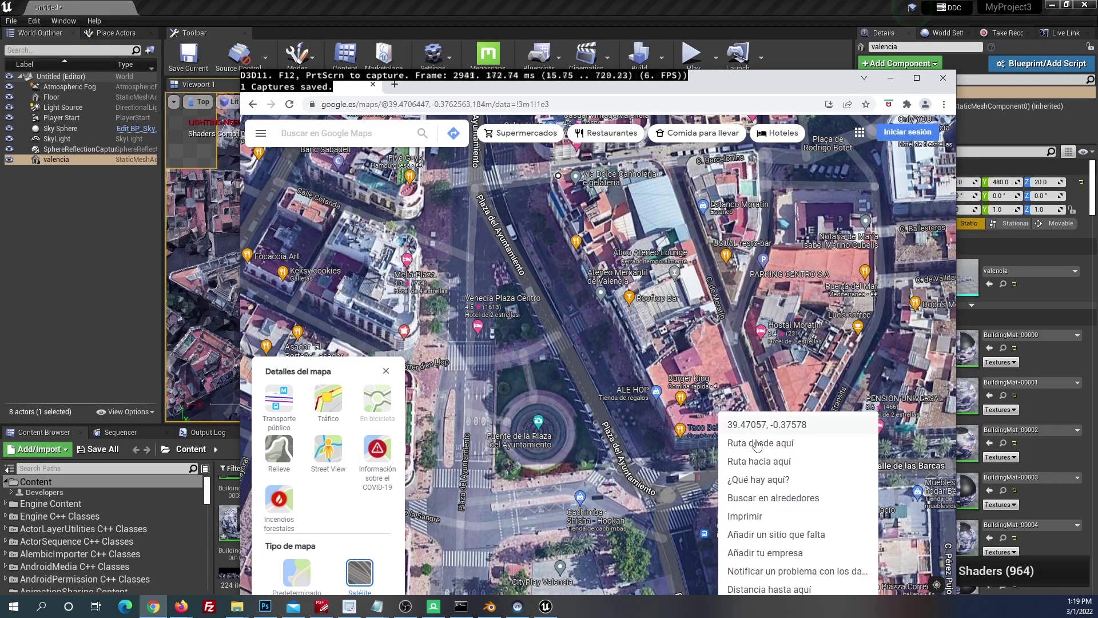
left_click(767, 589)
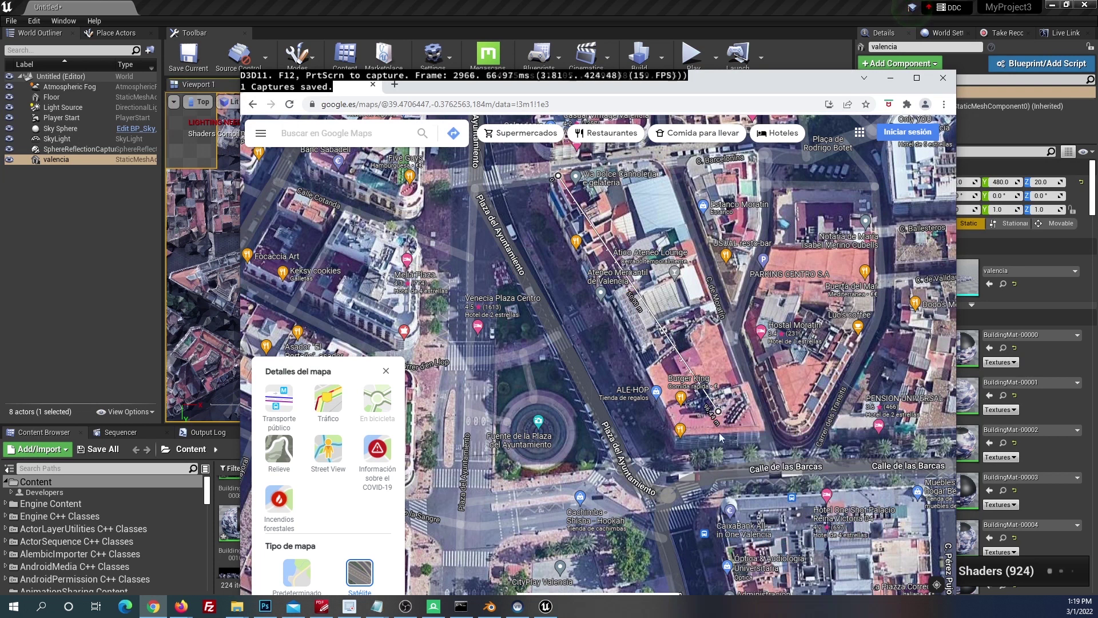
left_click_drag(718, 412, 675, 431)
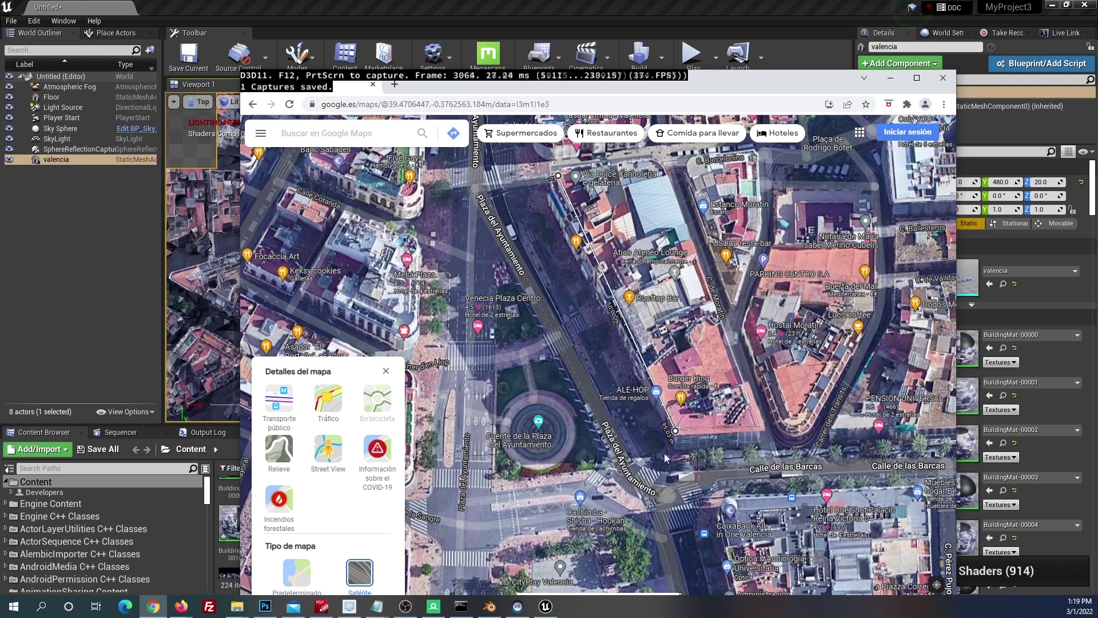
mouse_move(375, 610)
left_click(396, 555)
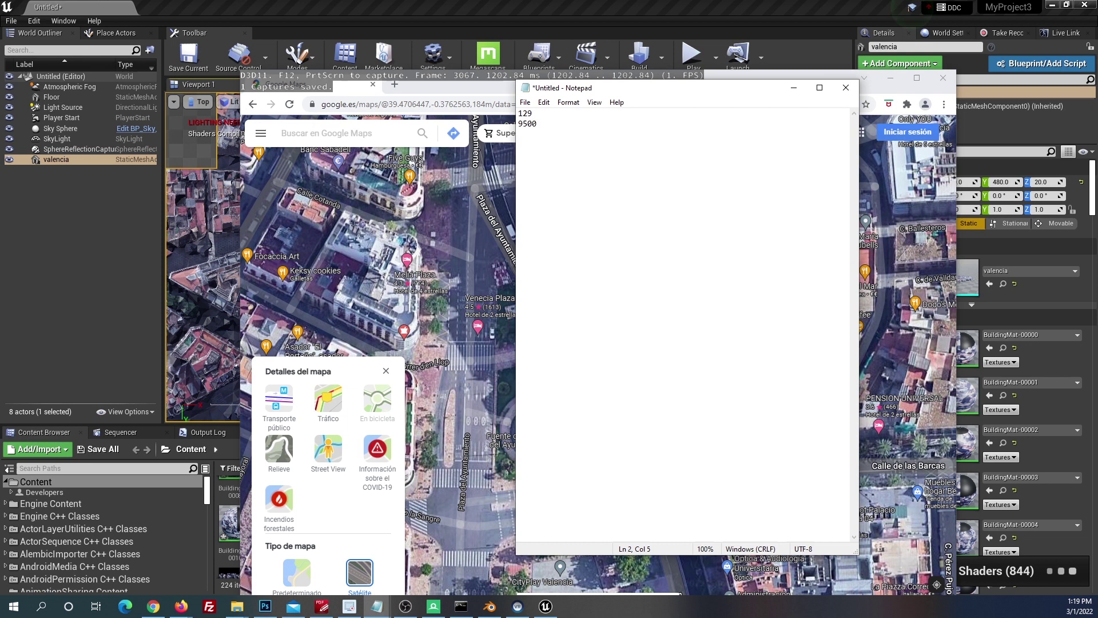
- Compute 9500 ÷ 129 ≈ 73.64 in Calculator and return to the Unreal editor
left_click(9, 611)
type("cal")
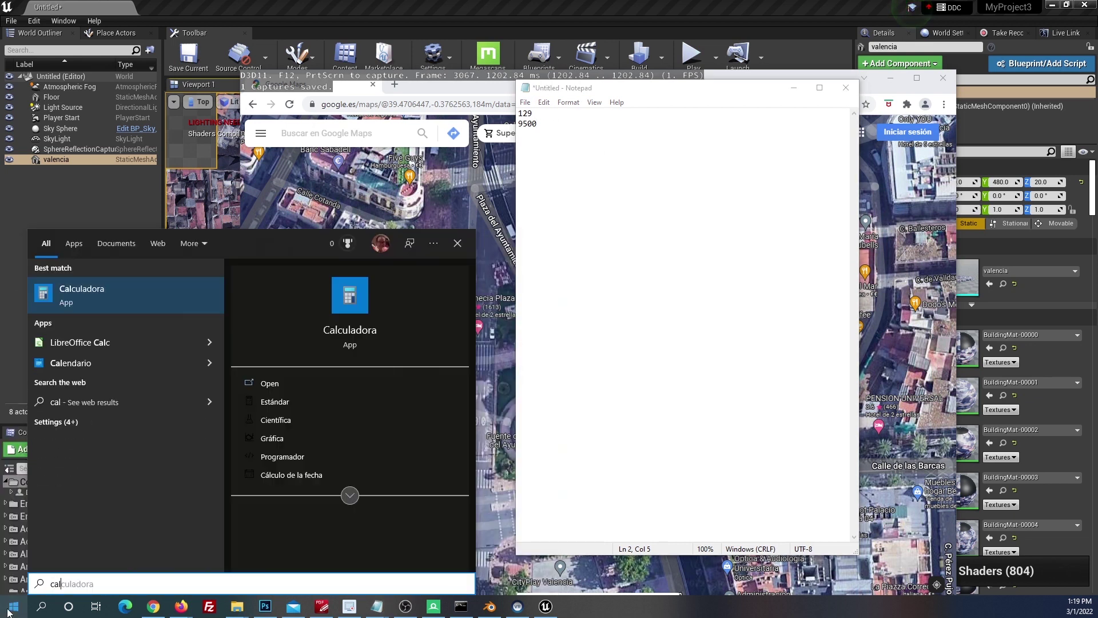
key("Return")
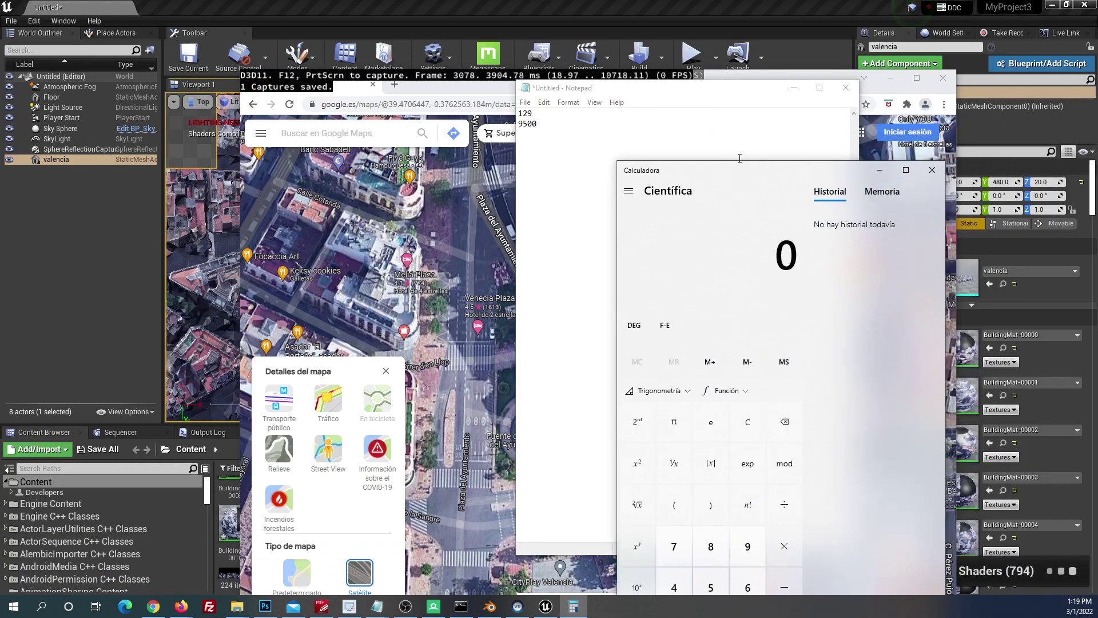
type("9500")
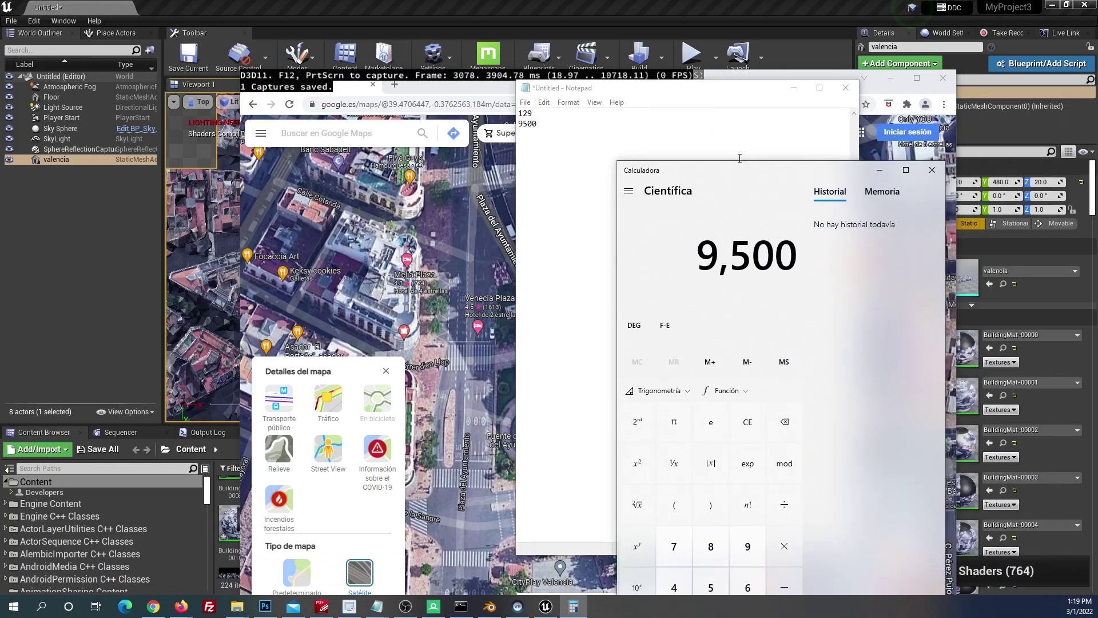
type("129")
key("Return")
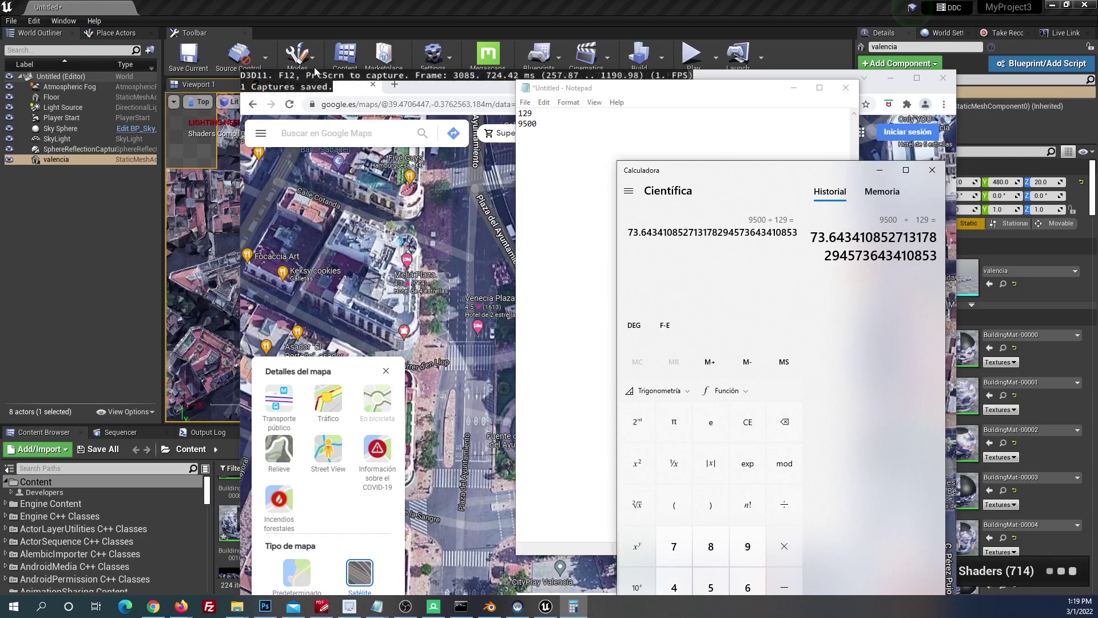
left_click(330, 8)
scroll(371, 214, "down", 5)
type("73.65")
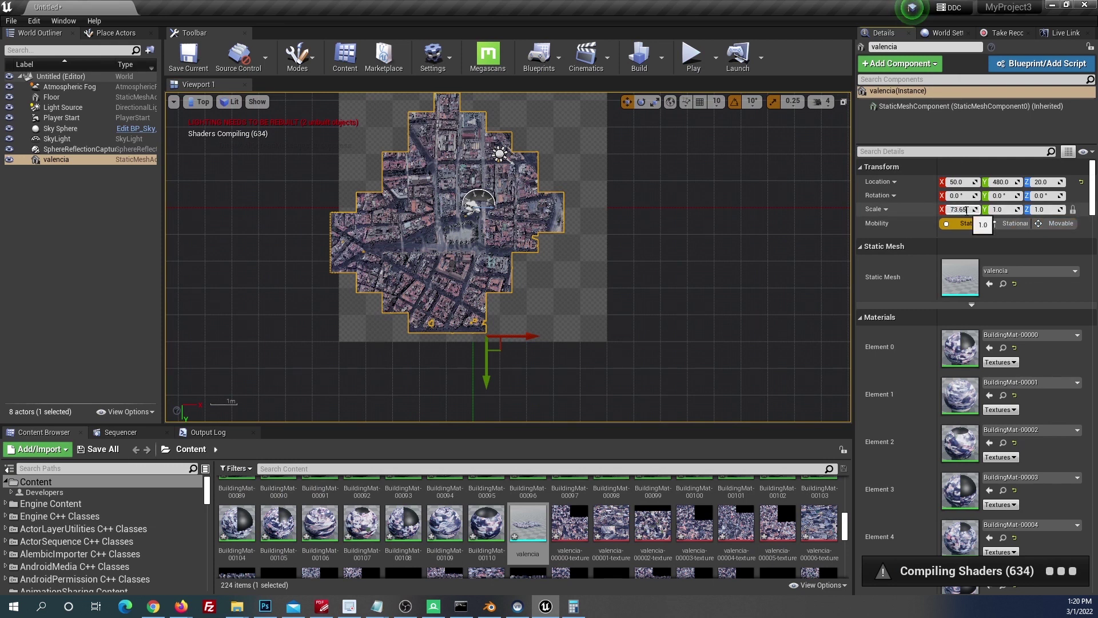
- Apply a uniform 73.65 scale to the valencia mesh and view the enlarged city from above
key("Tab")
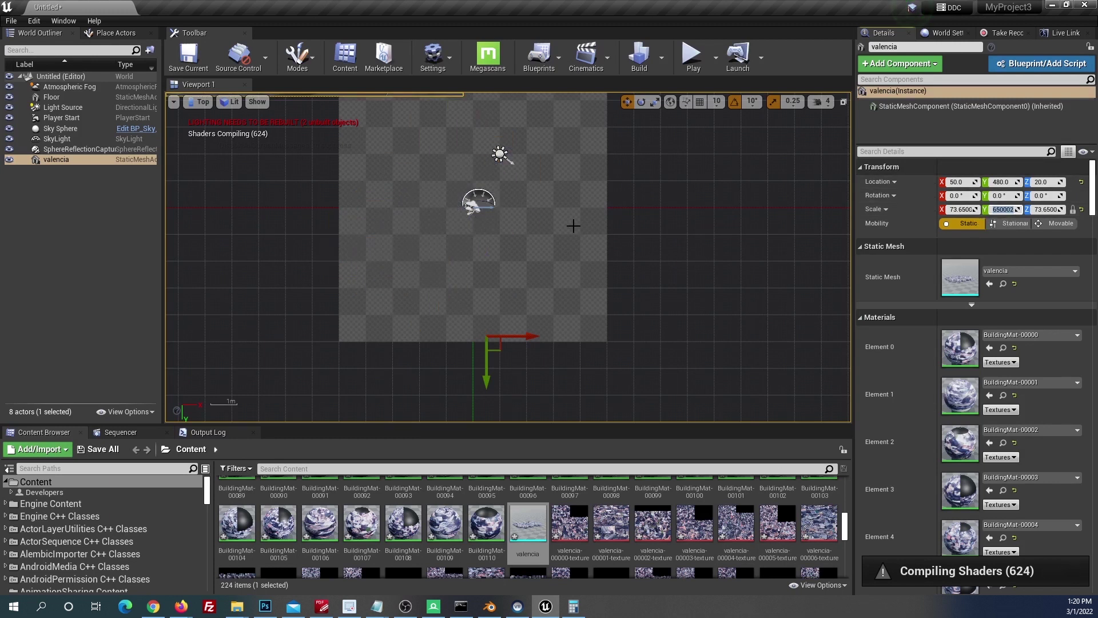
scroll(578, 222, "down", 3)
scroll(578, 217, "down", 3)
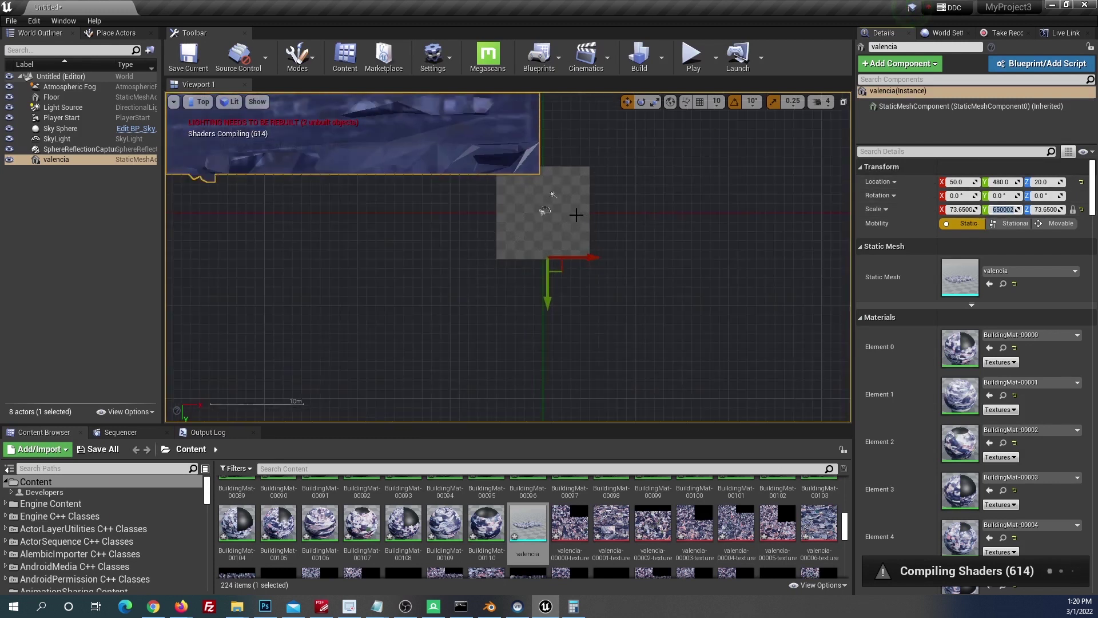
scroll(572, 229, "down", 4)
scroll(521, 240, "down", 4)
right_click_drag(521, 240, 655, 378)
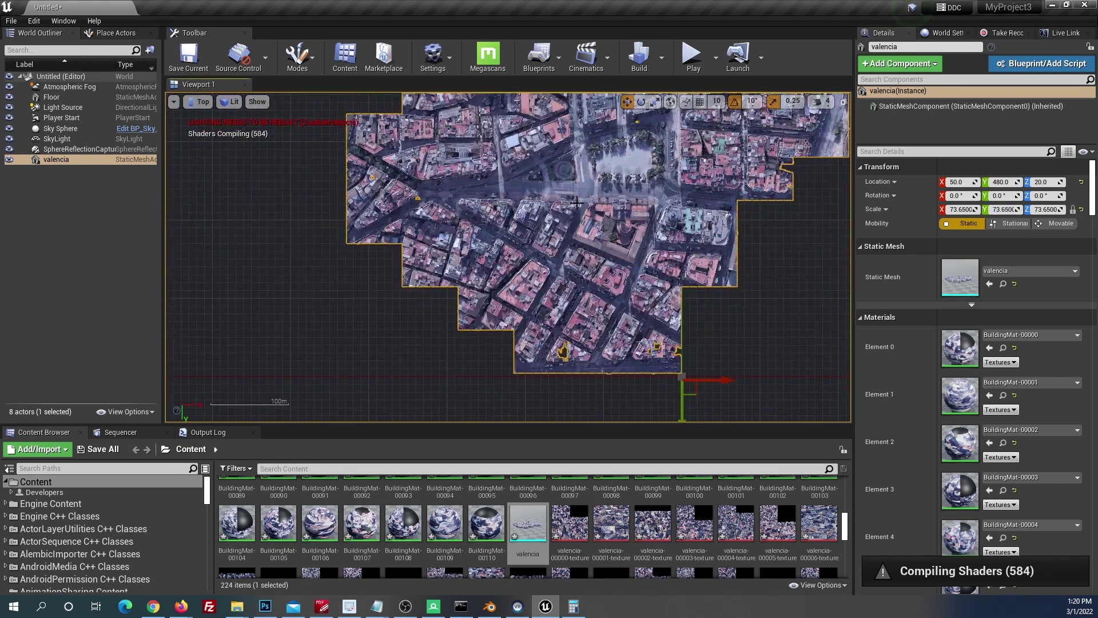
scroll(577, 203, "up", 2)
scroll(547, 235, "up", 2)
scroll(518, 267, "up", 2)
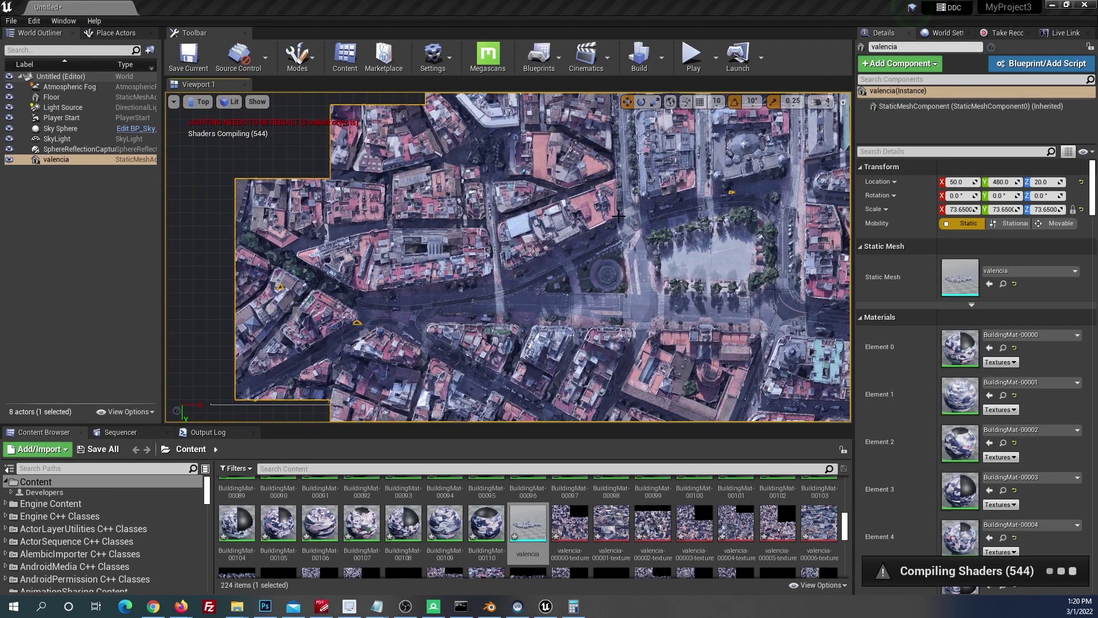
- Check the values in Notepad, then switch the viewport to Perspective and frame the mesh
key("alt+Tab")
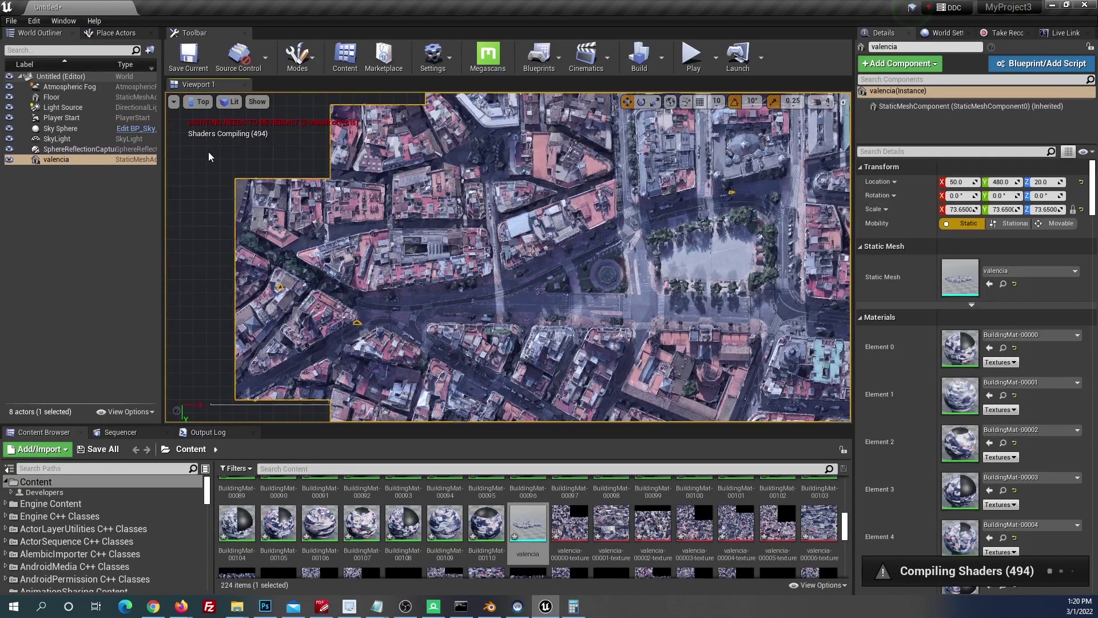
left_click(199, 102)
left_click(220, 122)
right_click_drag(509, 257, 475, 249)
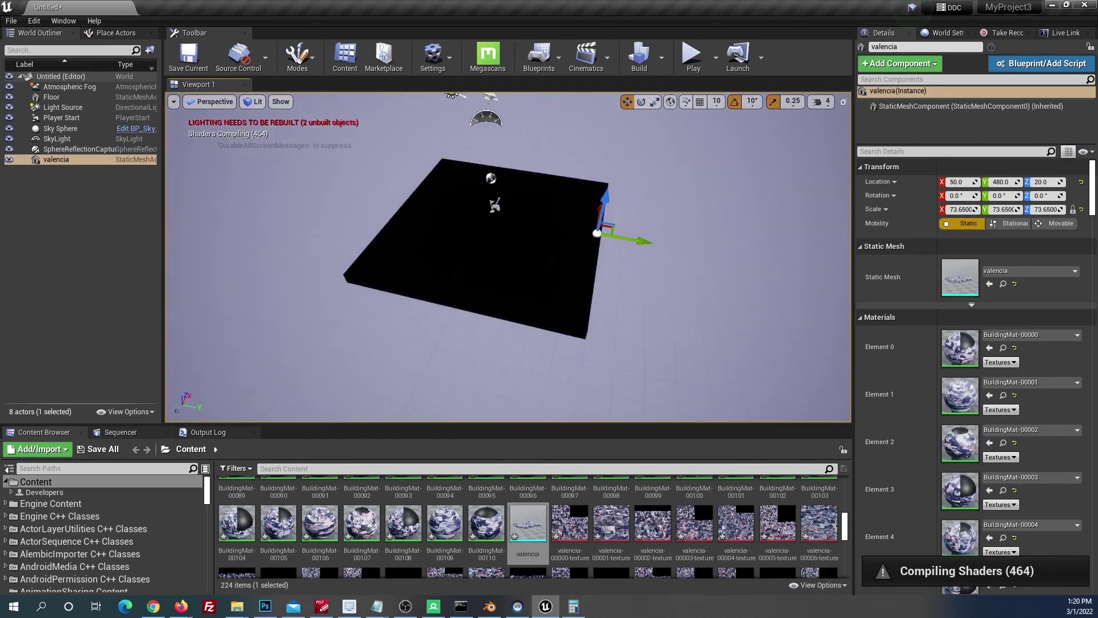
- Fly the perspective camera low over the scaled city, then up over the square toward its buildings
scroll(508, 258, "down", 3)
right_click_drag(508, 257, 508, 258)
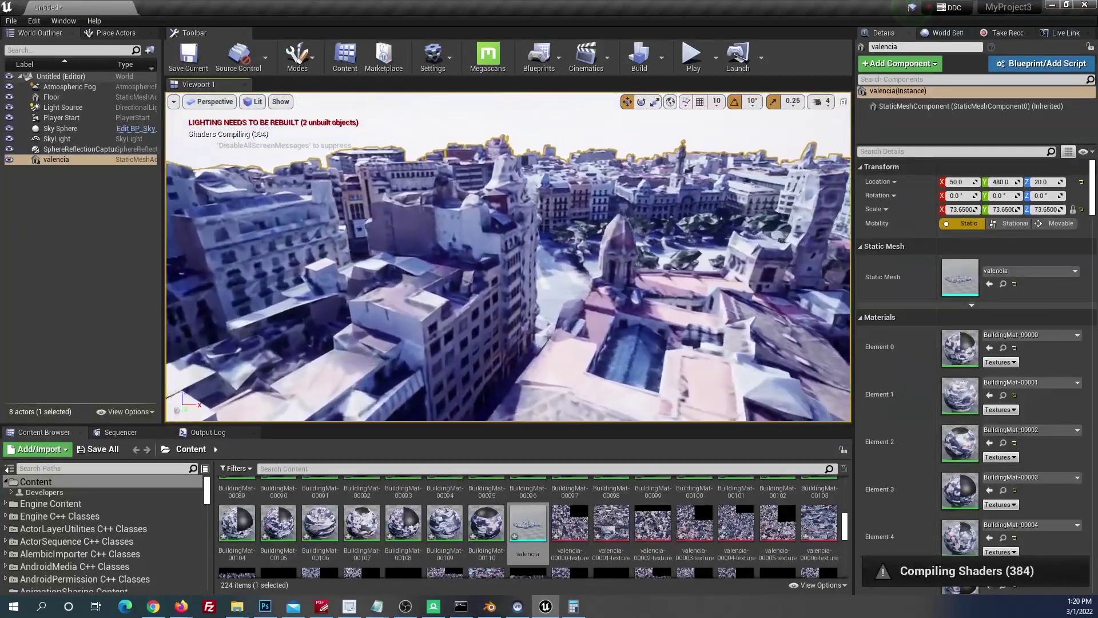
right_click_drag(508, 257, 508, 258)
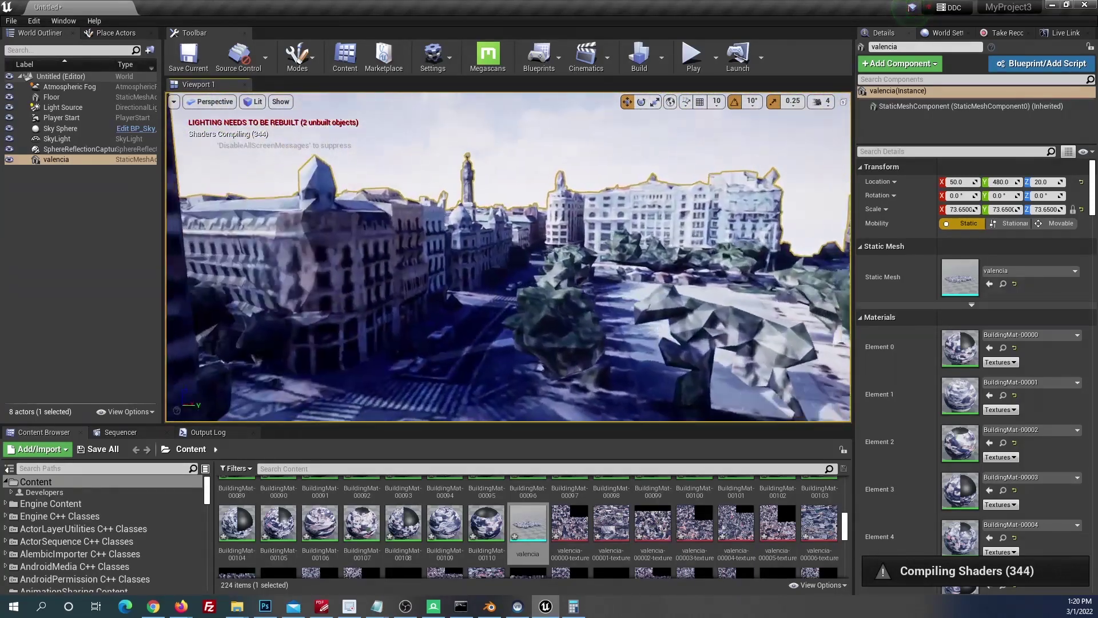
right_click_drag(508, 257, 508, 257)
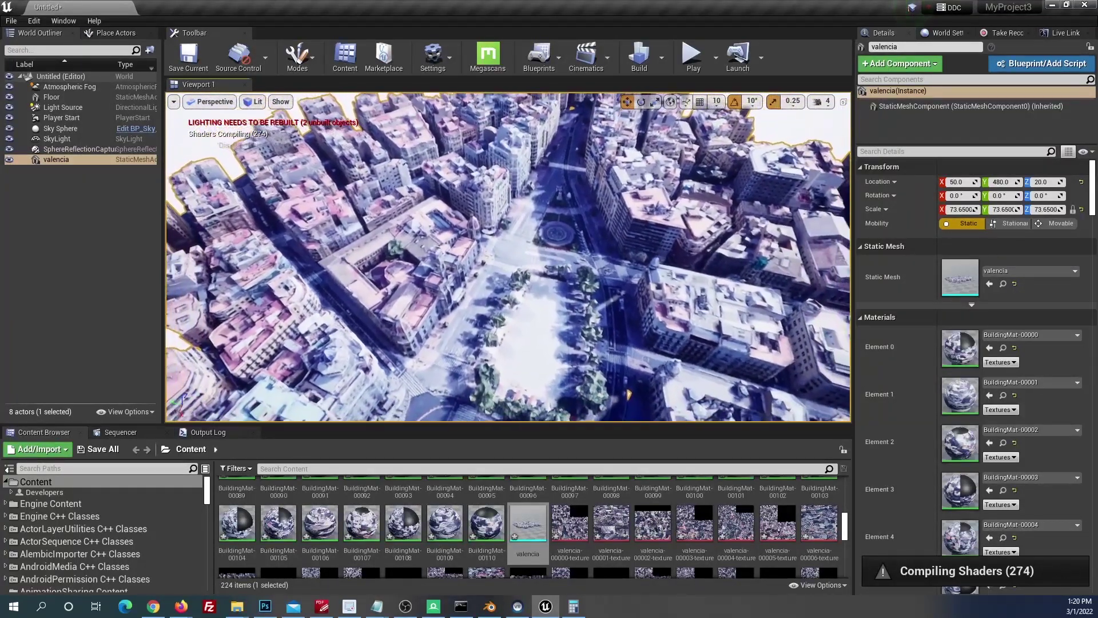